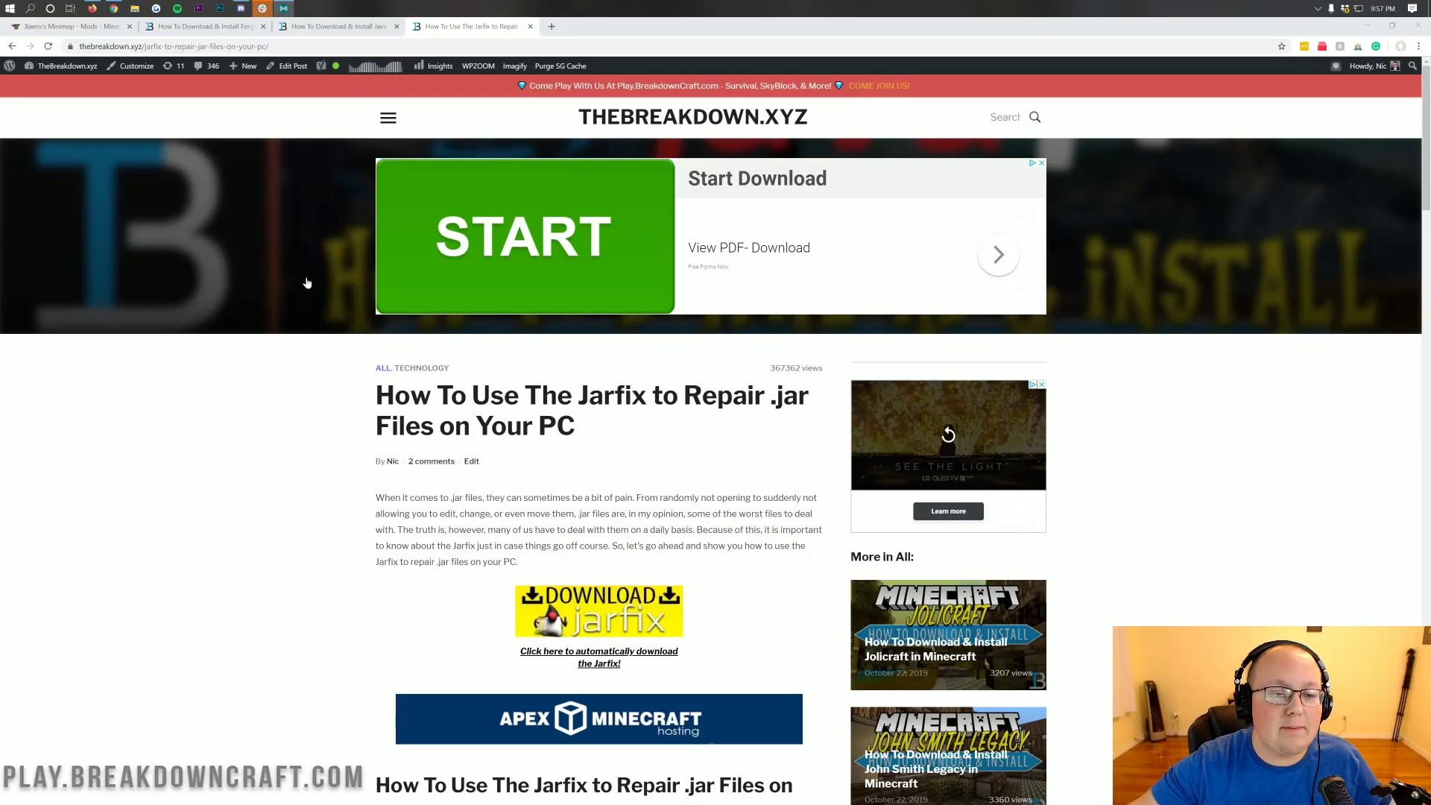
Bring up the Xaero's Minimap CurseForge page and highlight its title and Android game line
click(69, 27)
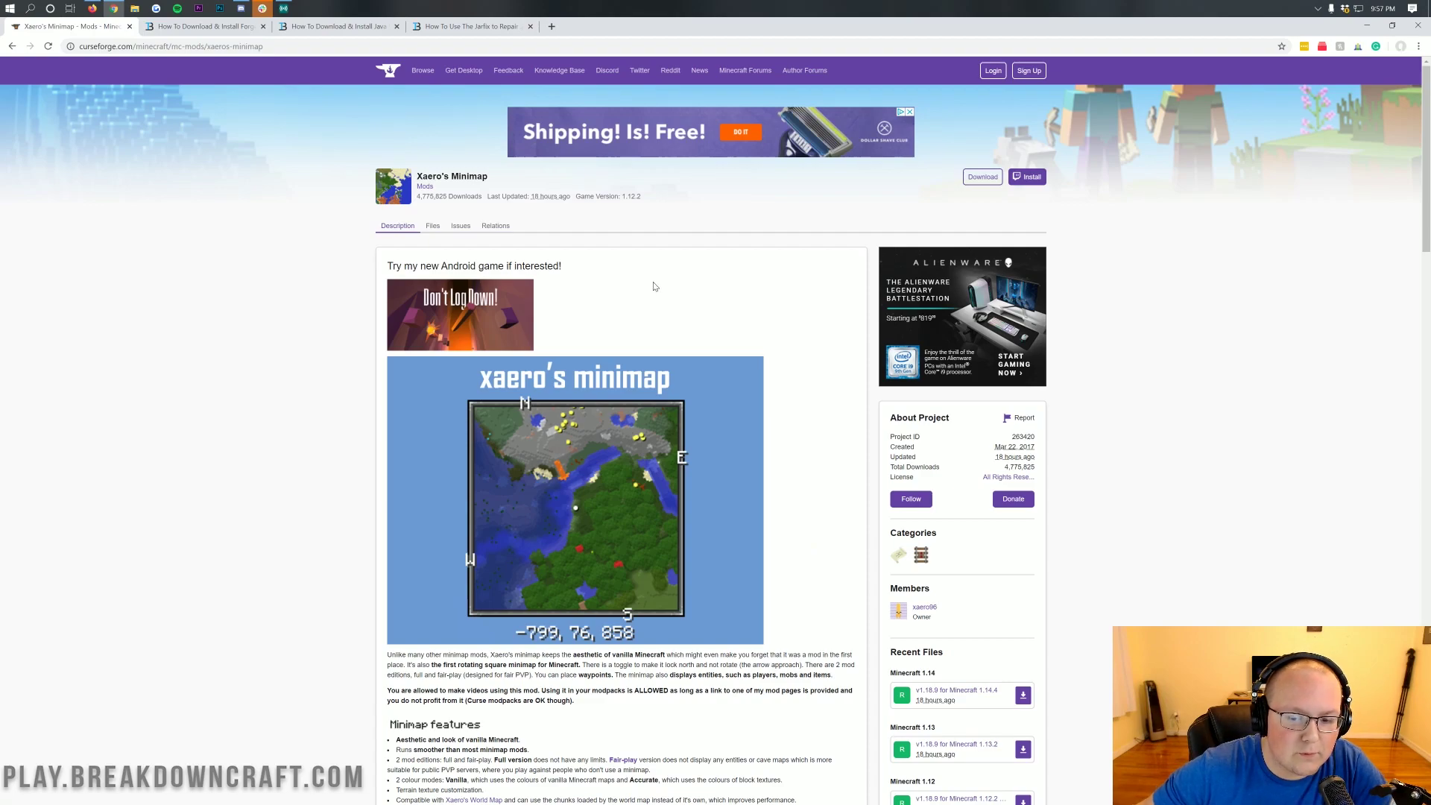
mouse_move(501, 180)
mouse_down()
mouse_move(449, 177)
mouse_move(490, 182)
mouse_up()
click(495, 182)
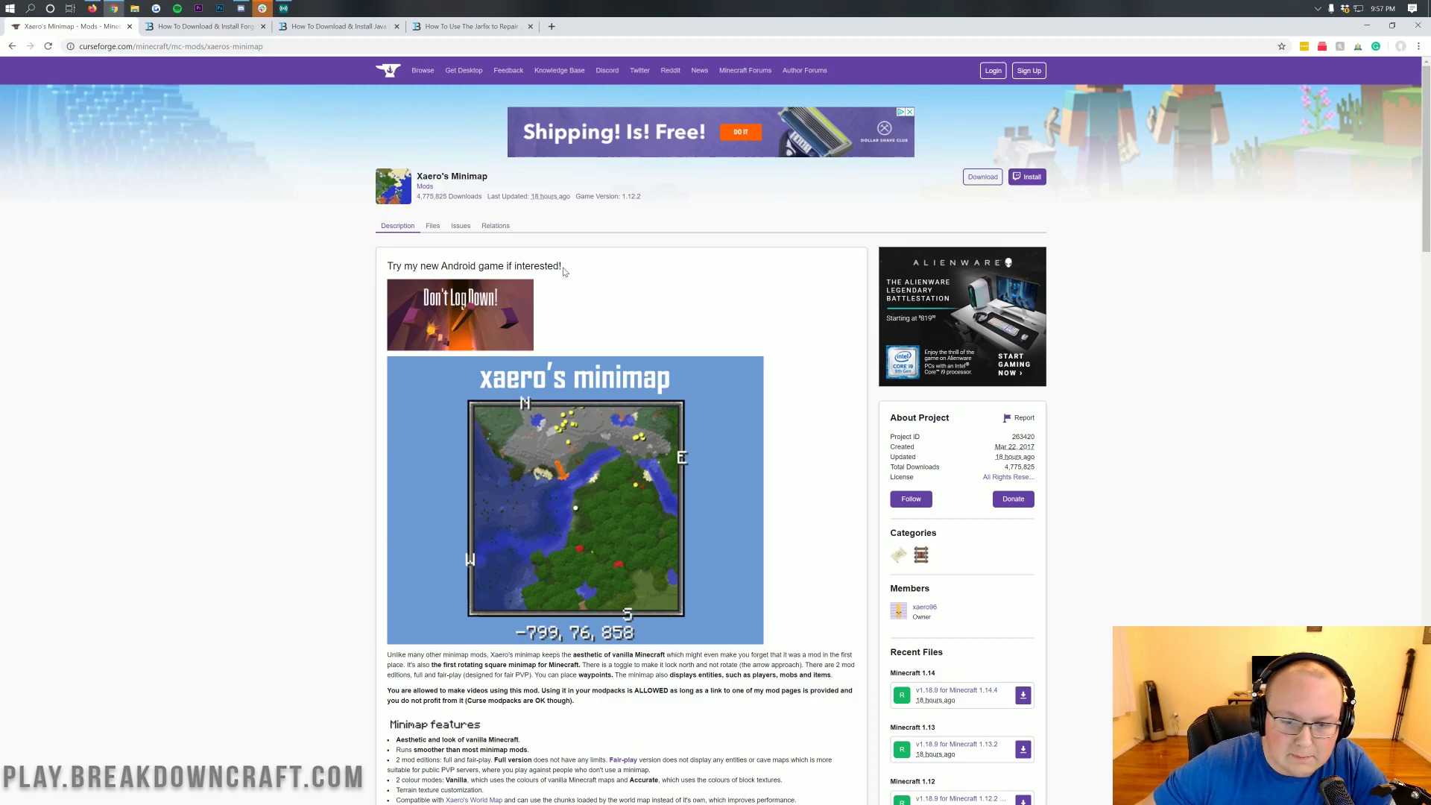
drag(388, 267, 565, 261)
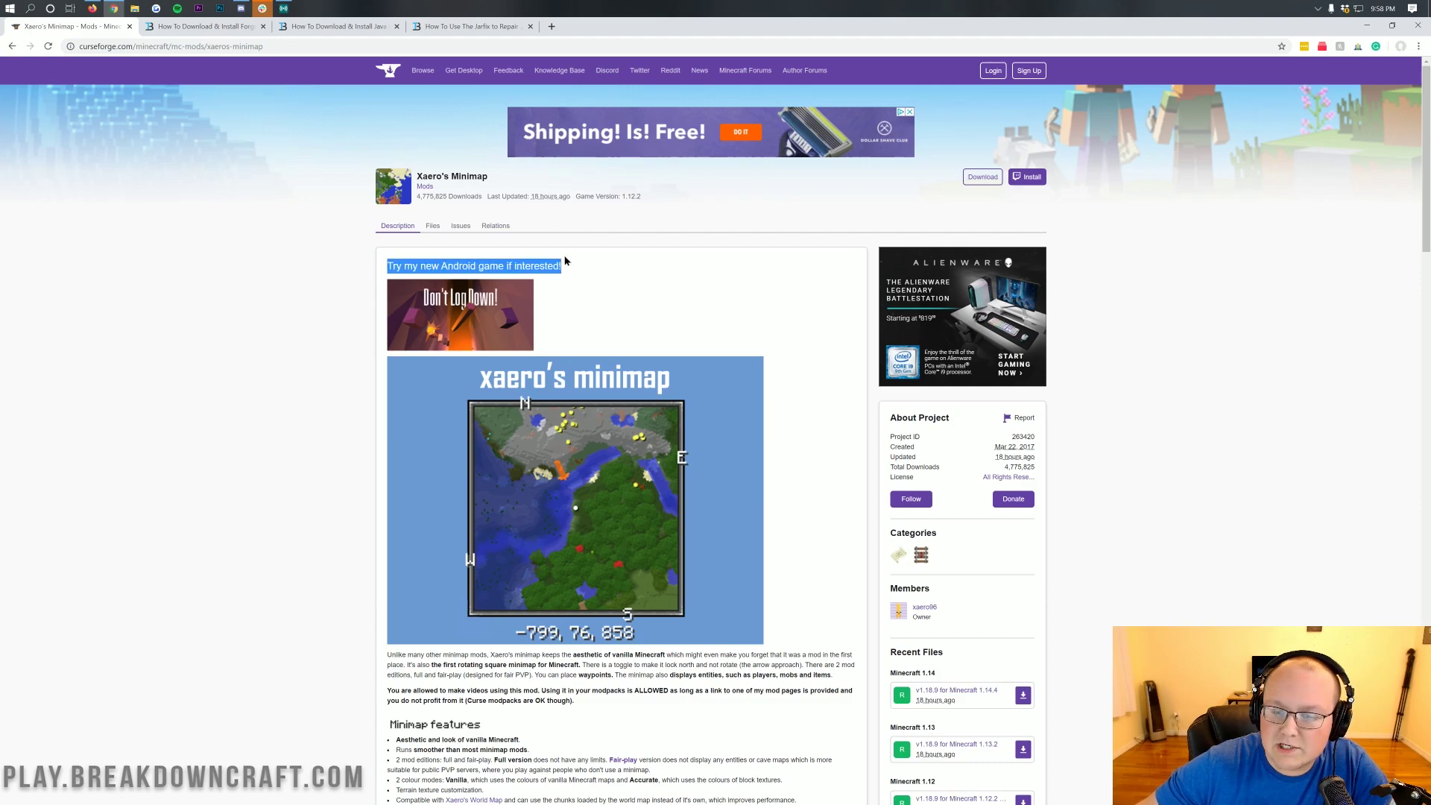
click(651, 286)
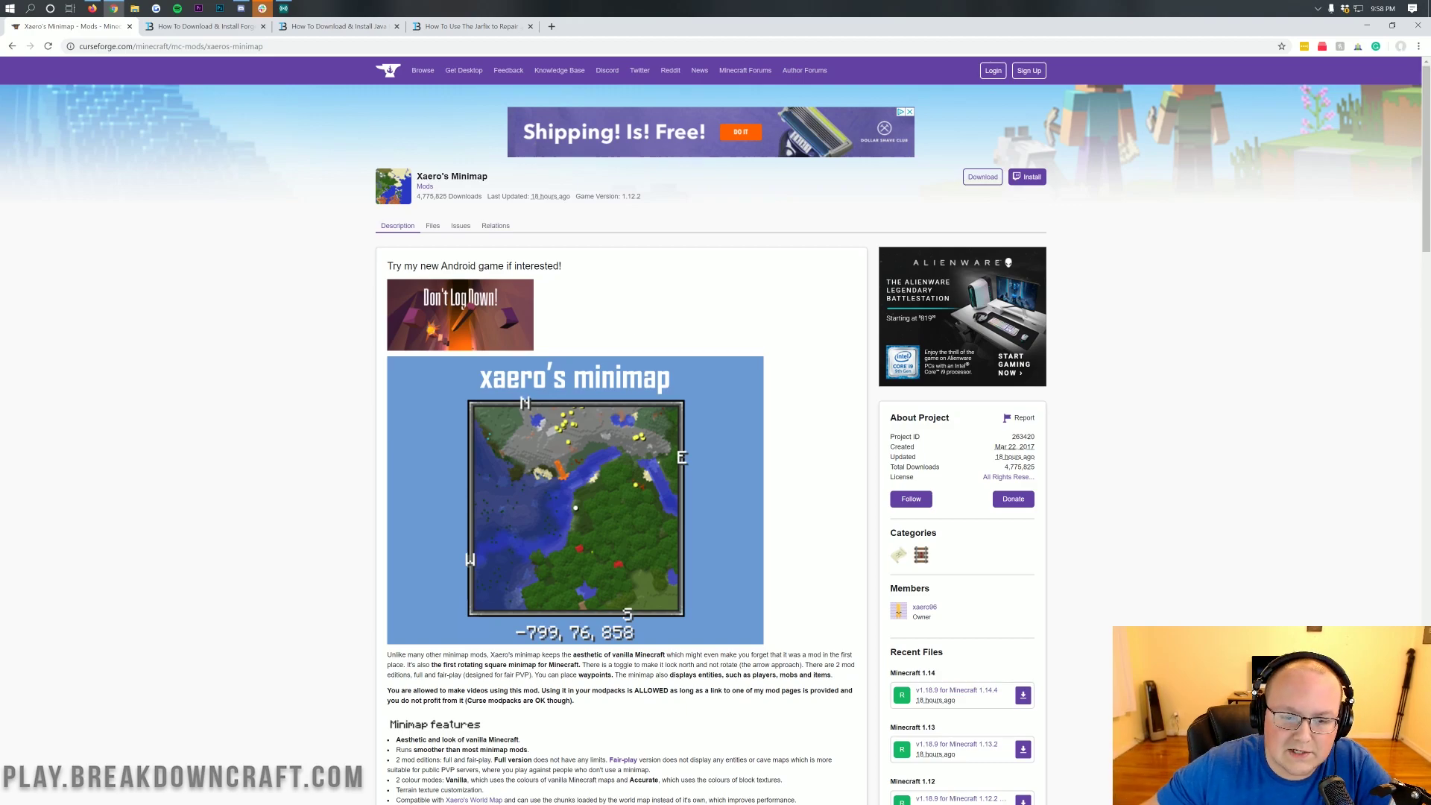
drag(565, 261, 373, 264)
click(336, 268)
drag(425, 186, 376, 179)
click(548, 176)
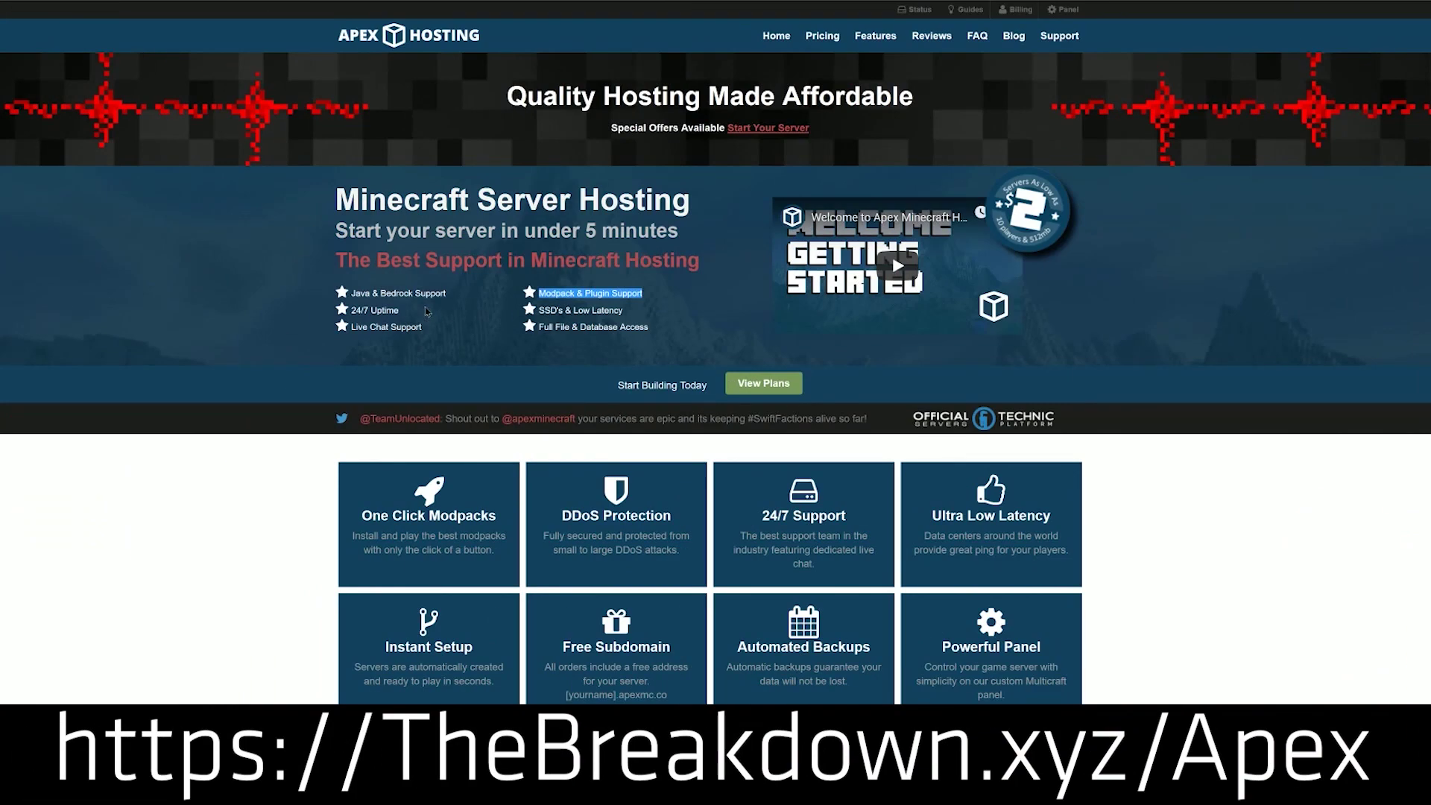
drag(400, 311, 356, 305)
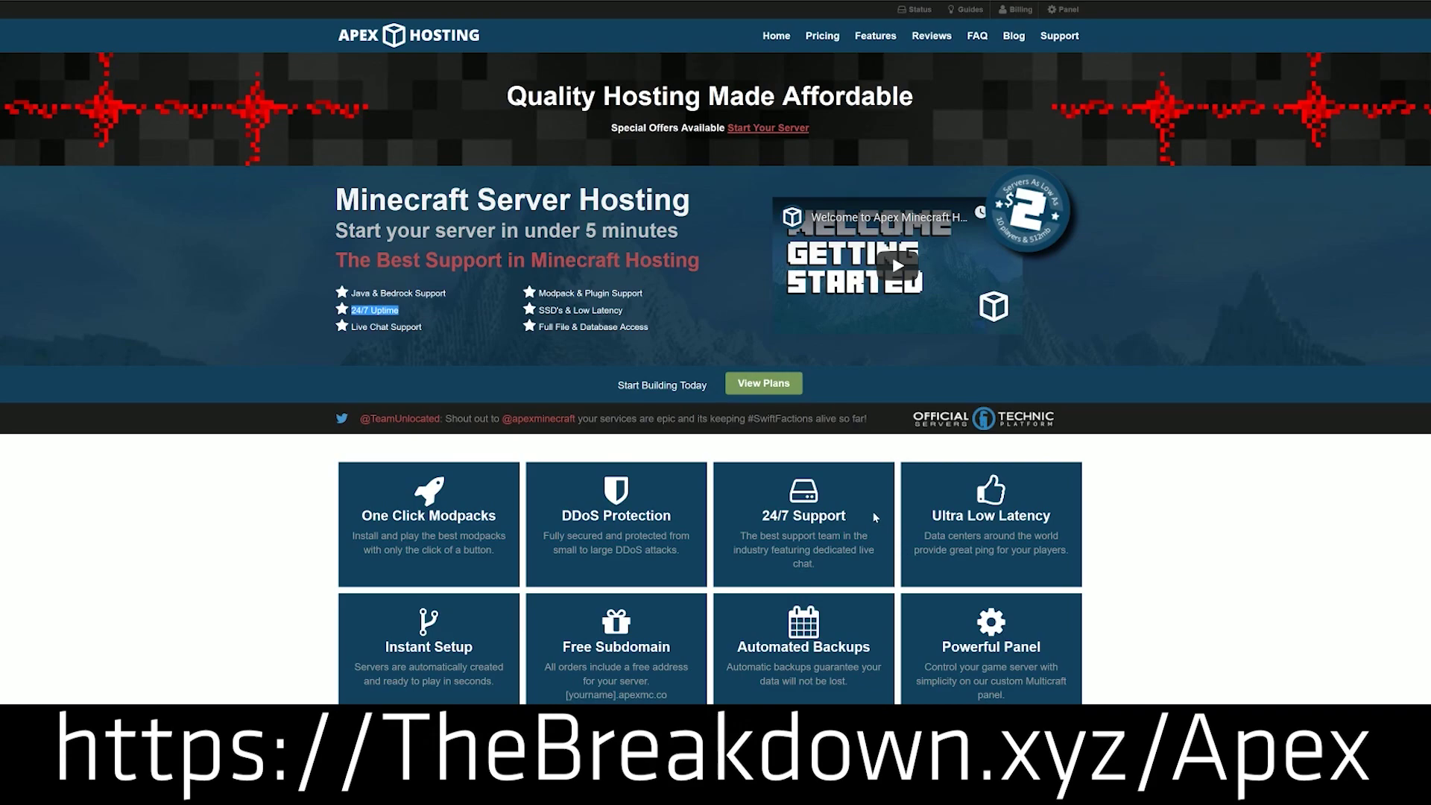
drag(847, 516, 759, 517)
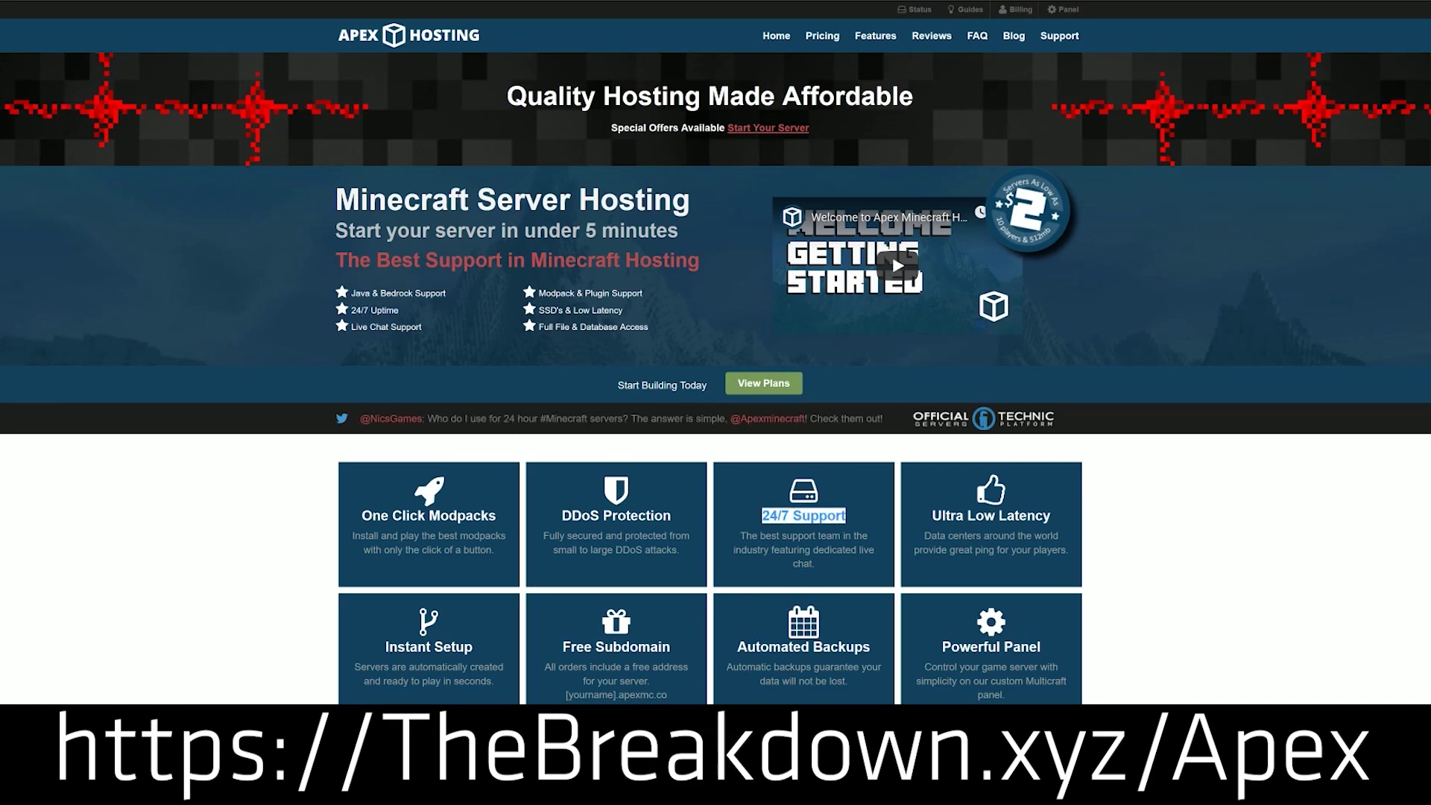
drag(361, 516, 498, 520)
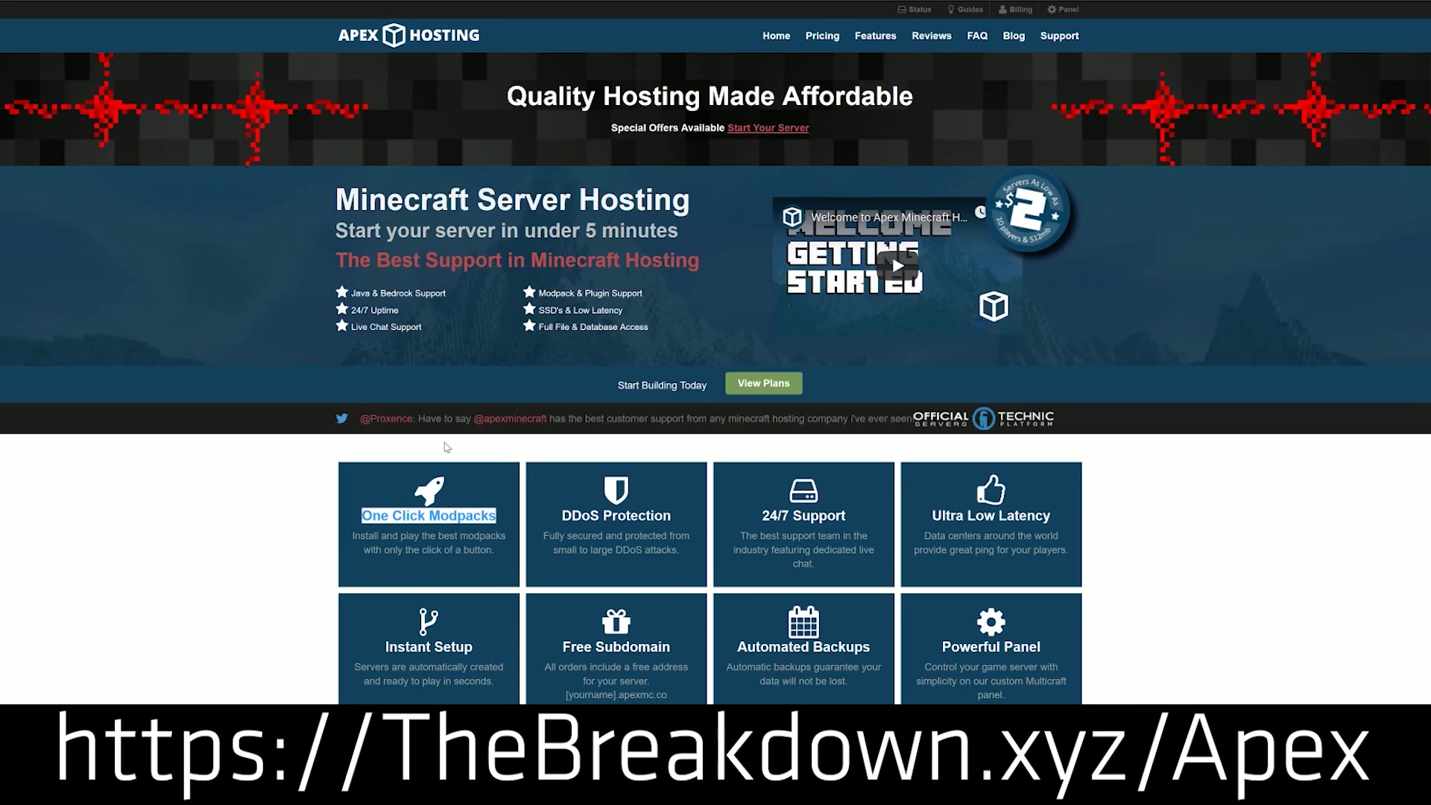
scroll(299, 524, down, 9)
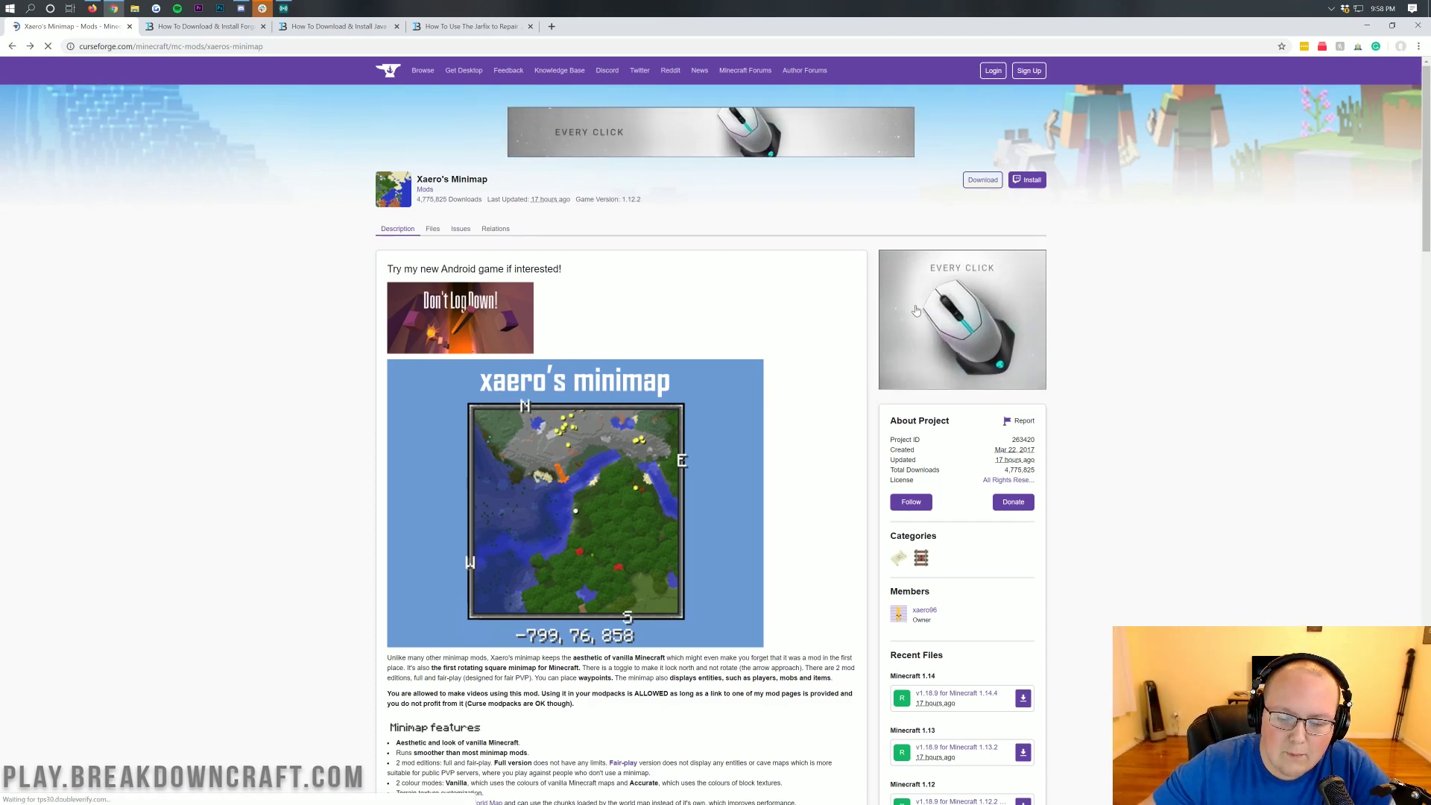
Download and keep the Xaero's Minimap jar for Minecraft 1.14.4, then show the Forge article
scroll(982, 465, down, 5)
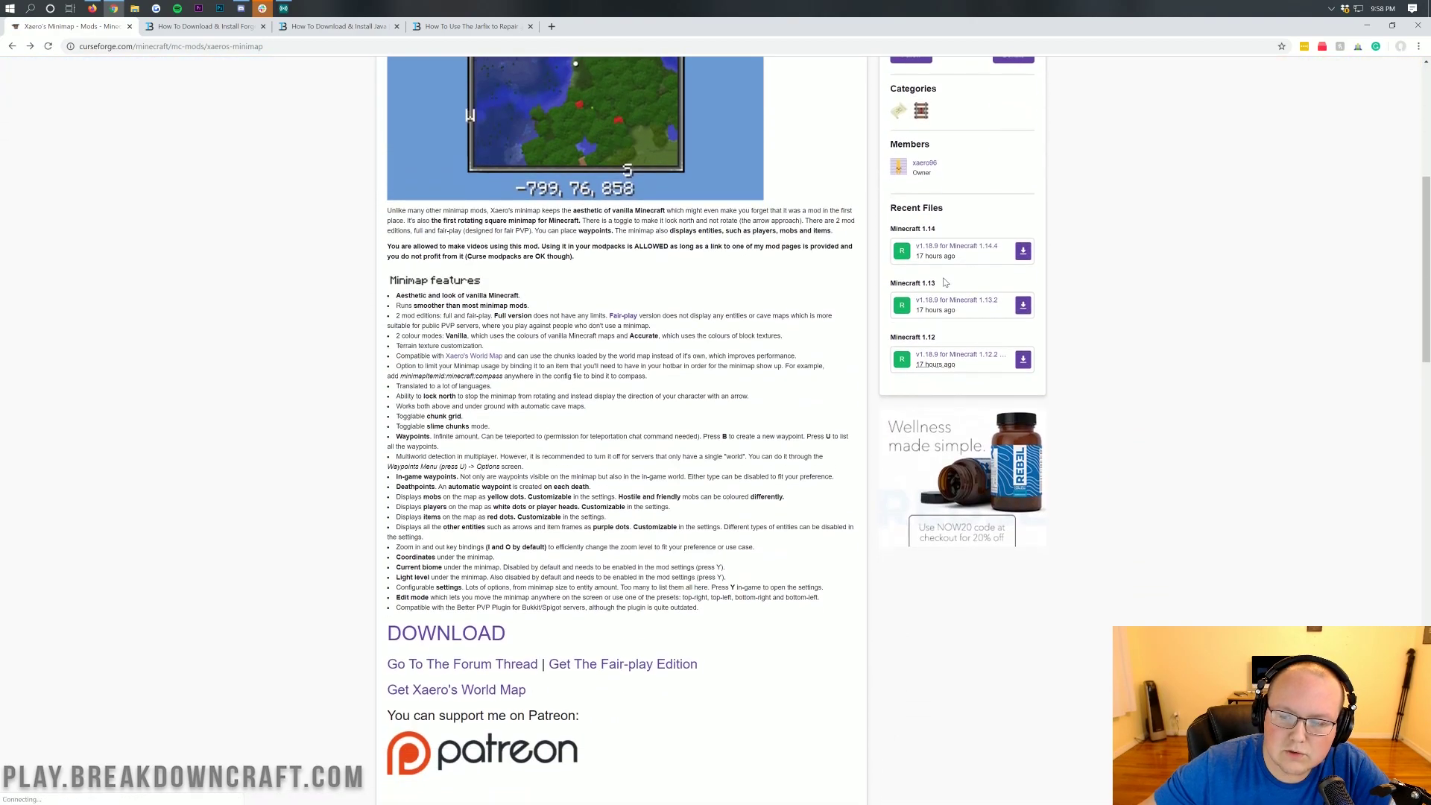
triple_click(950, 287)
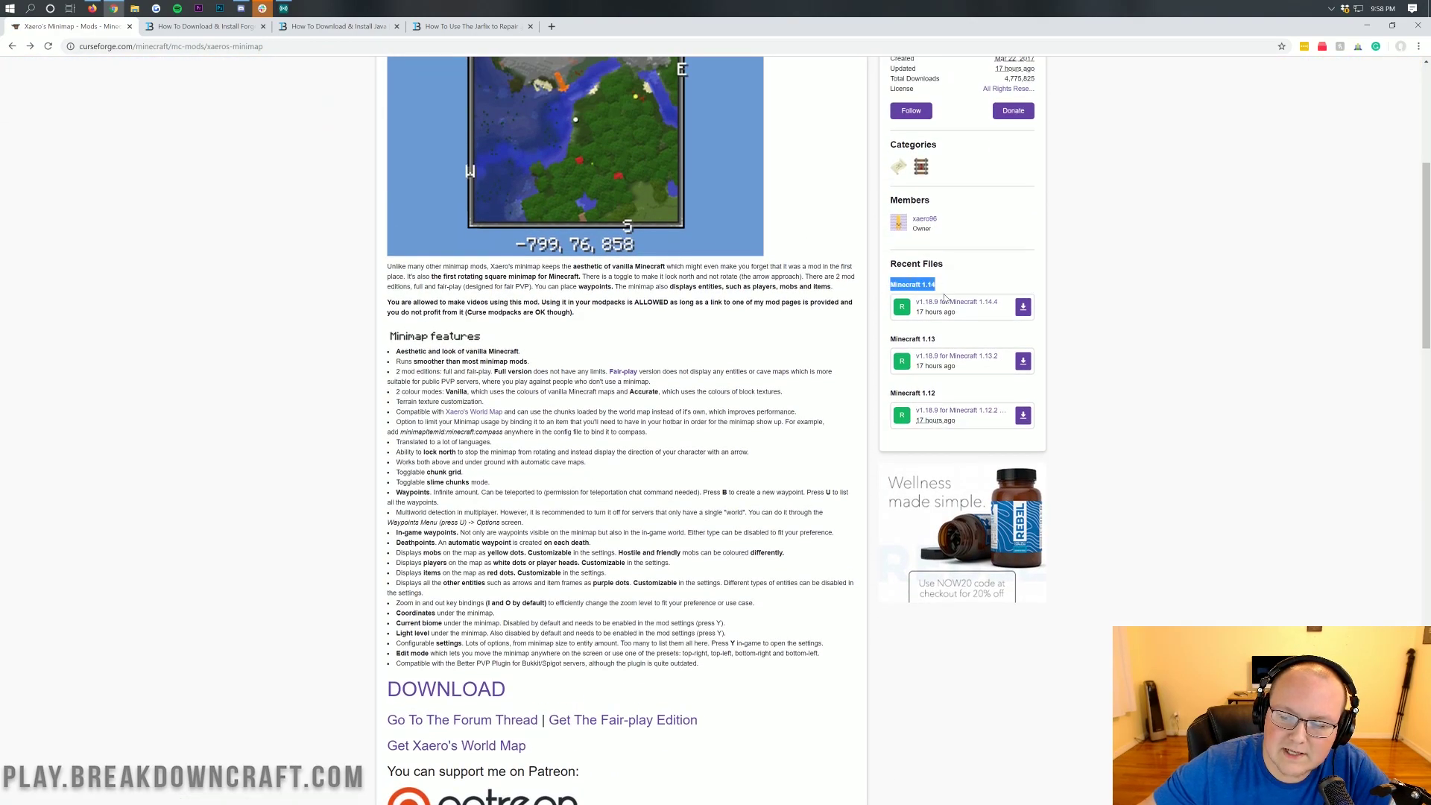
click(950, 336)
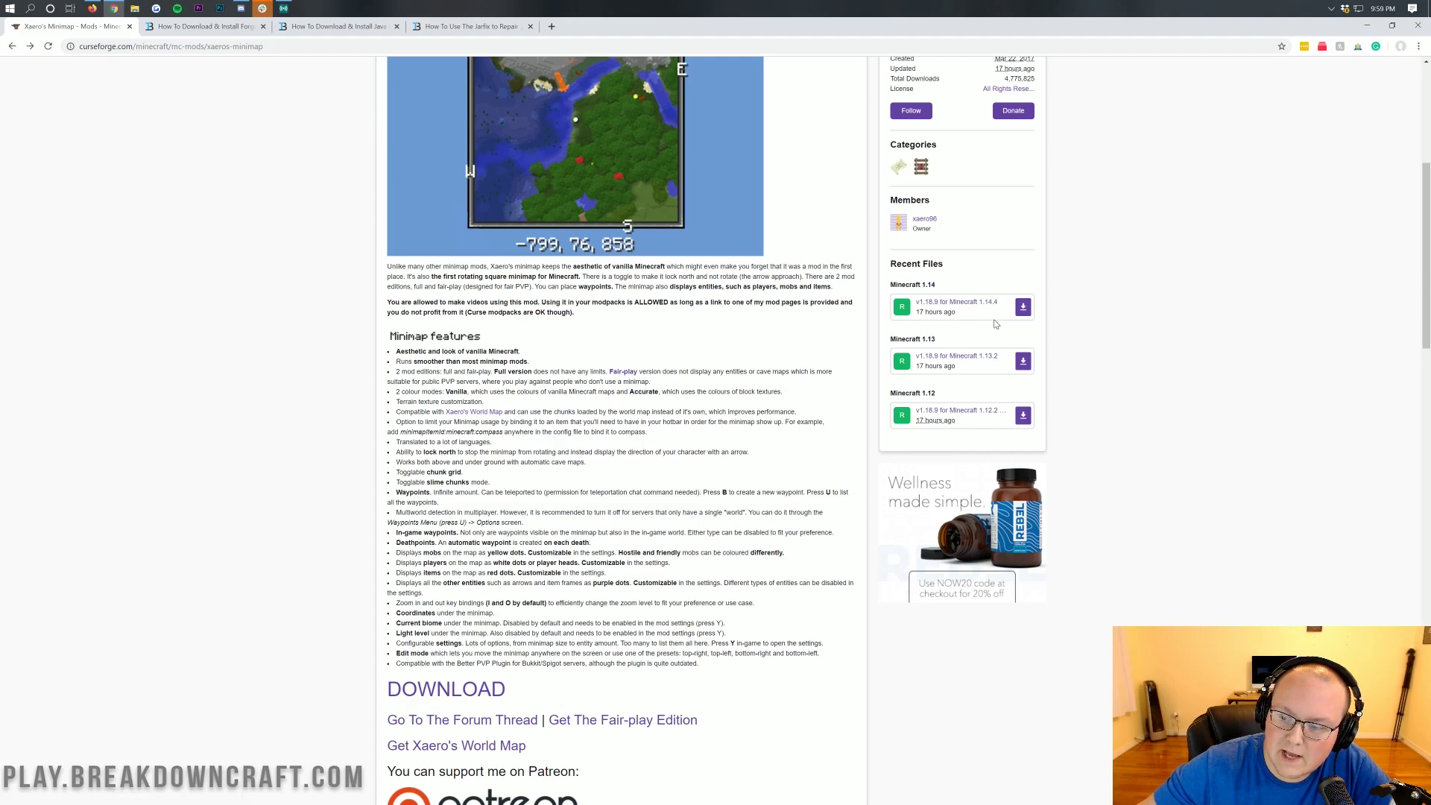
click(1026, 310)
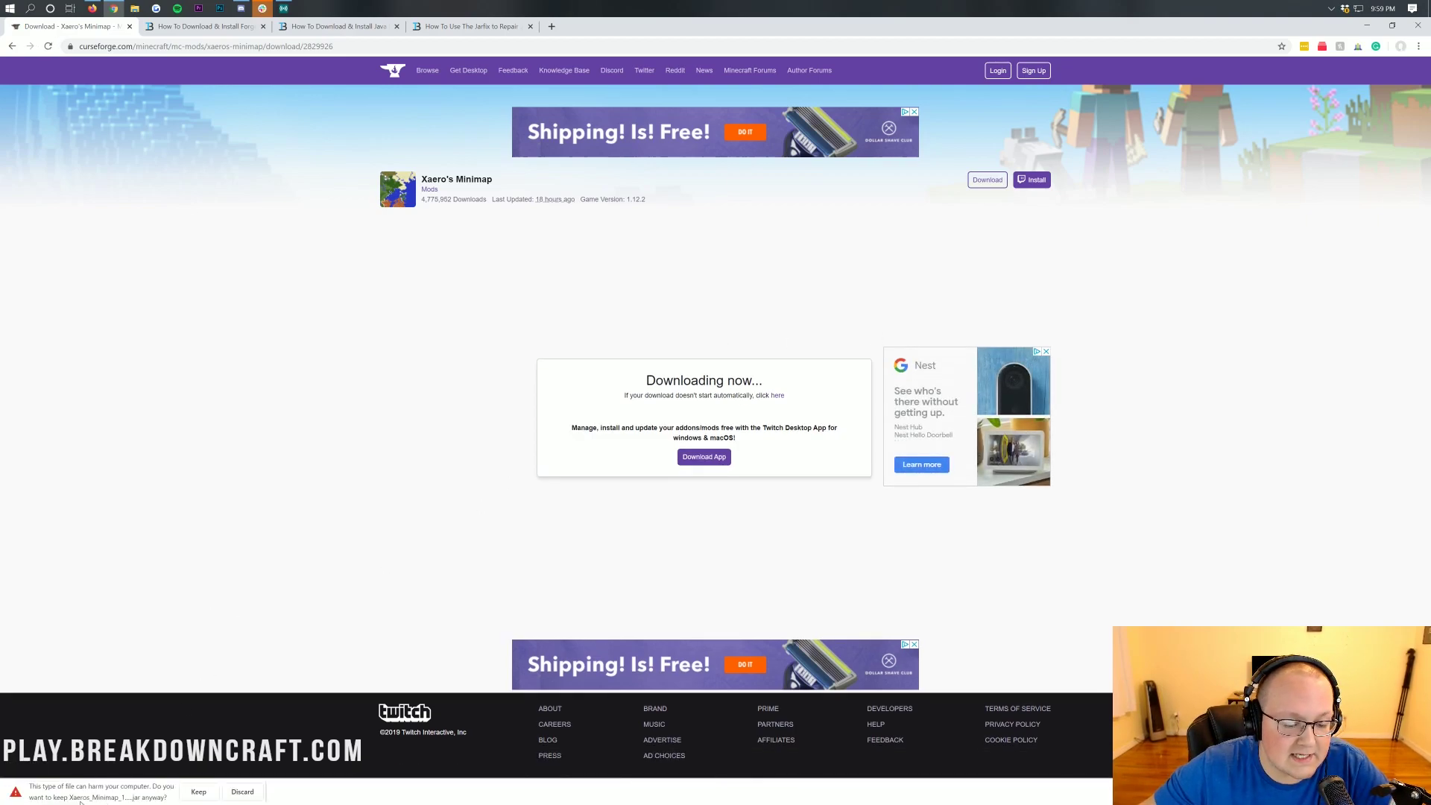
click(197, 792)
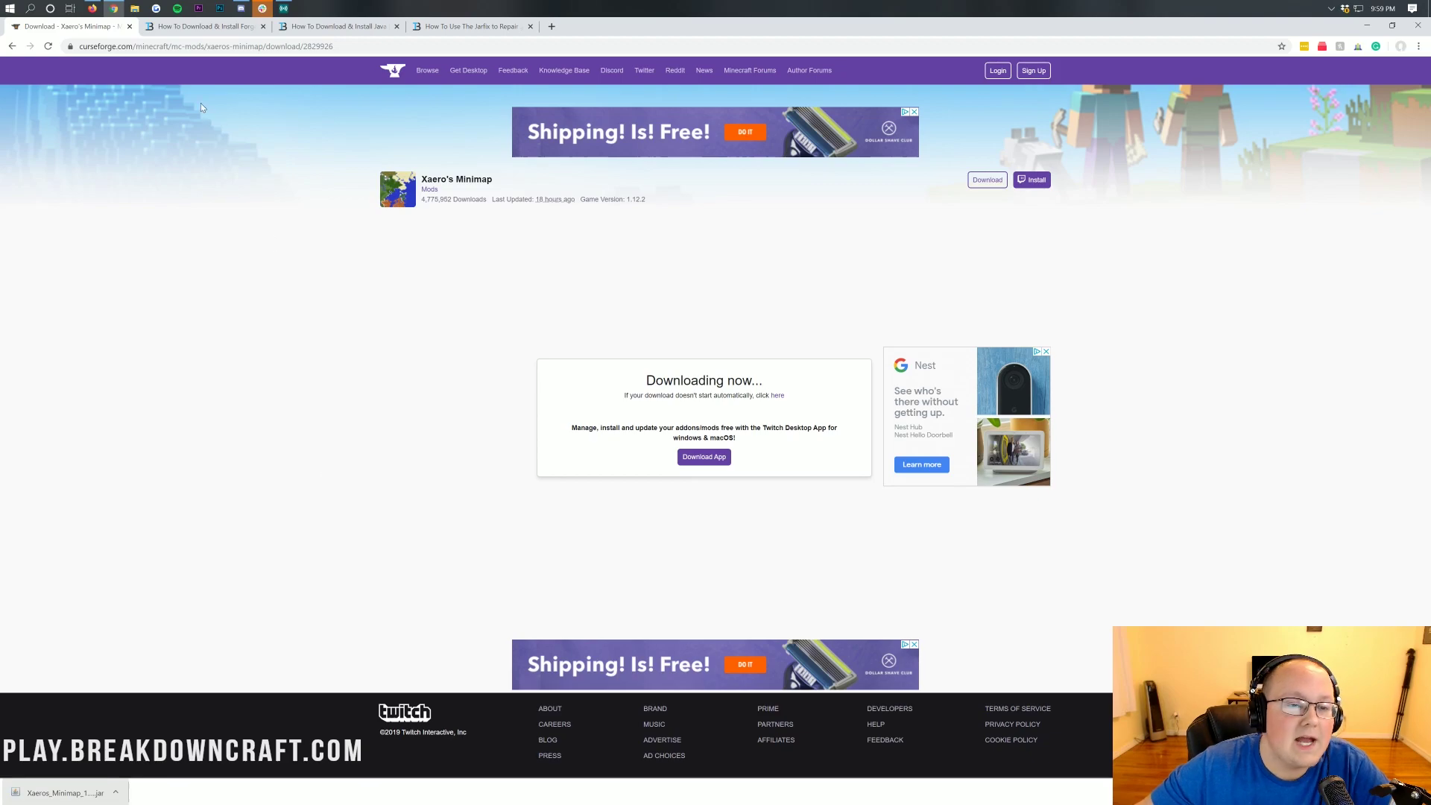
click(202, 34)
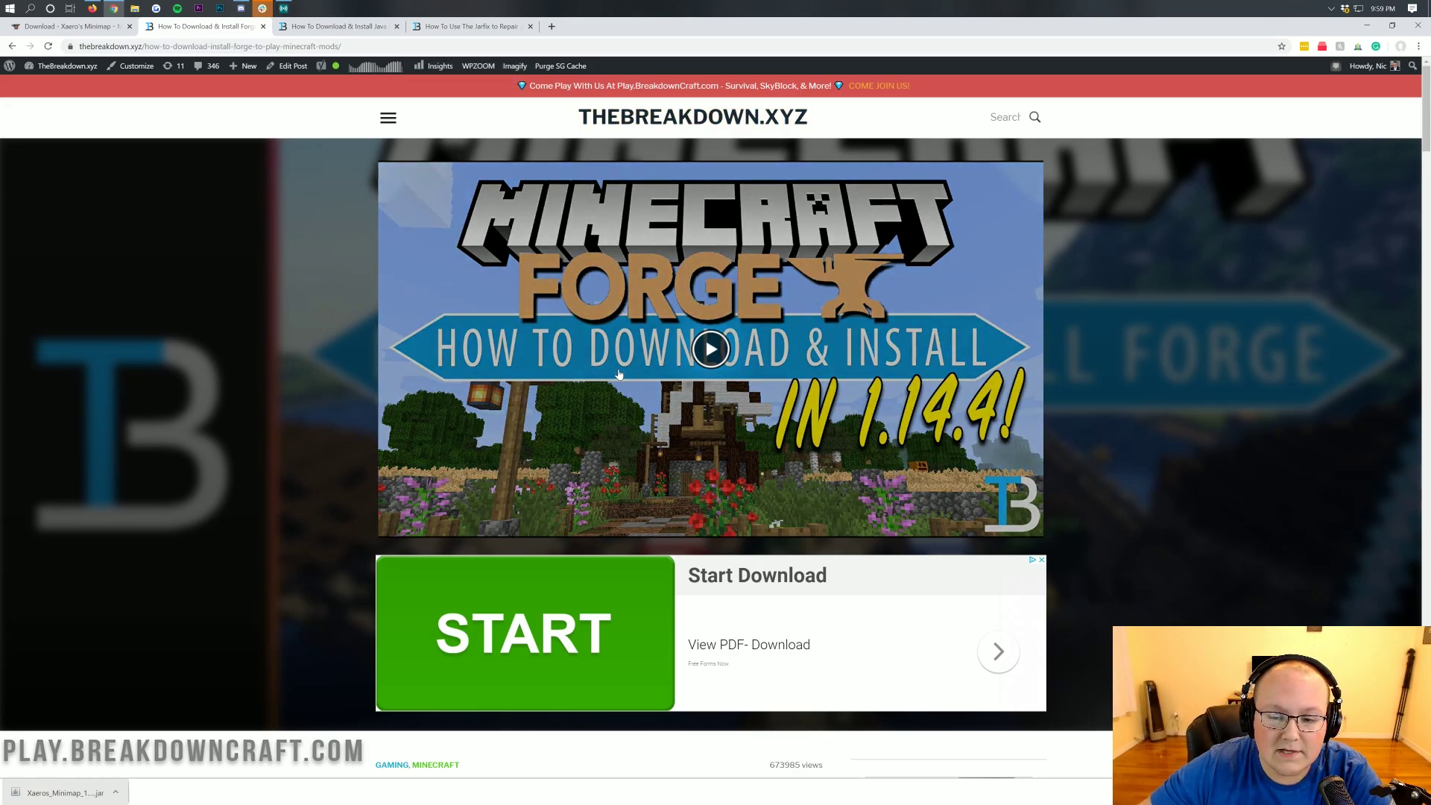
Scroll through the Forge install article and go to the Forge downloads site
scroll(627, 366, down, 4)
scroll(627, 366, down, 3)
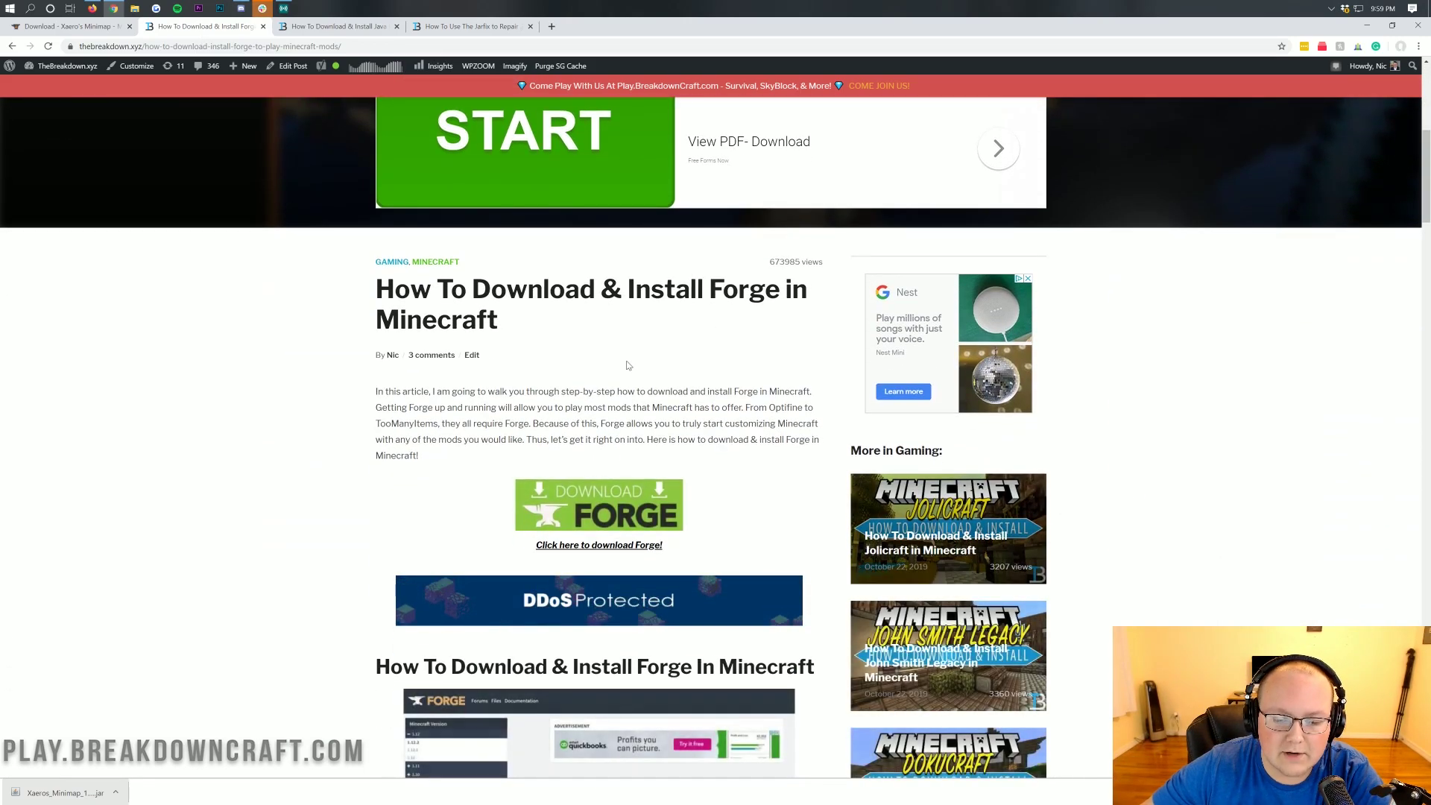
scroll(626, 365, up, 2)
scroll(627, 365, down, 5)
scroll(627, 365, up, 9)
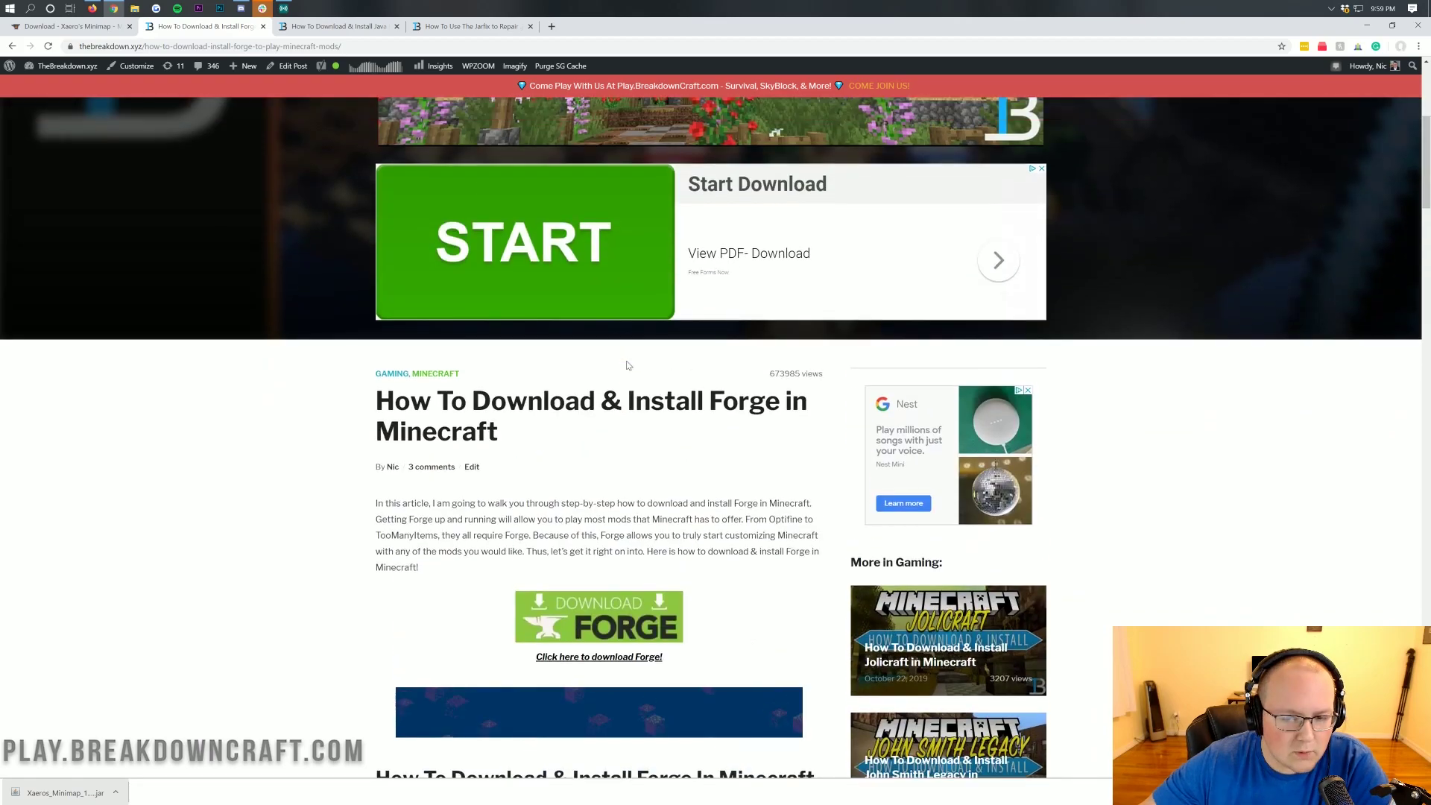
scroll(626, 365, up, 1)
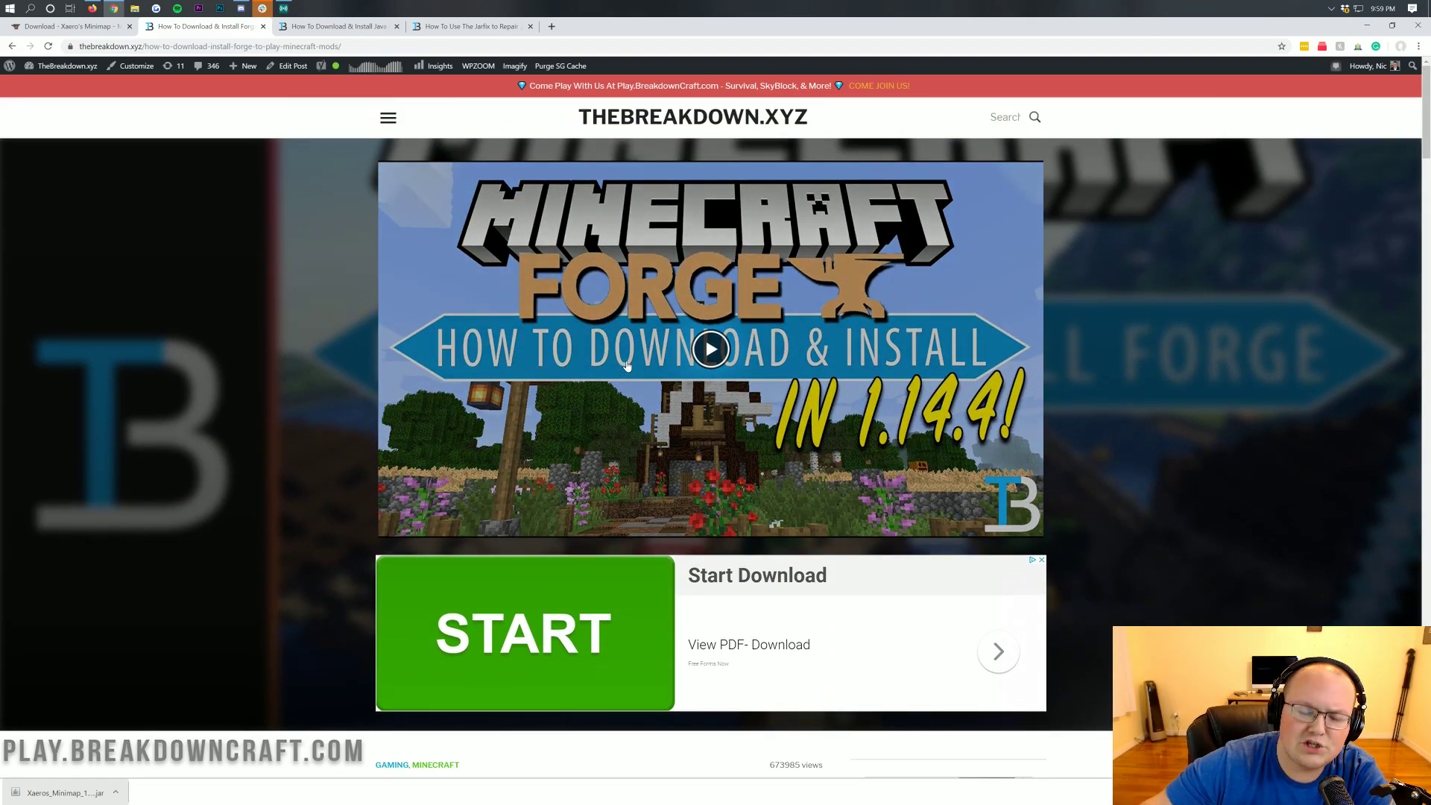
scroll(627, 365, down, 15)
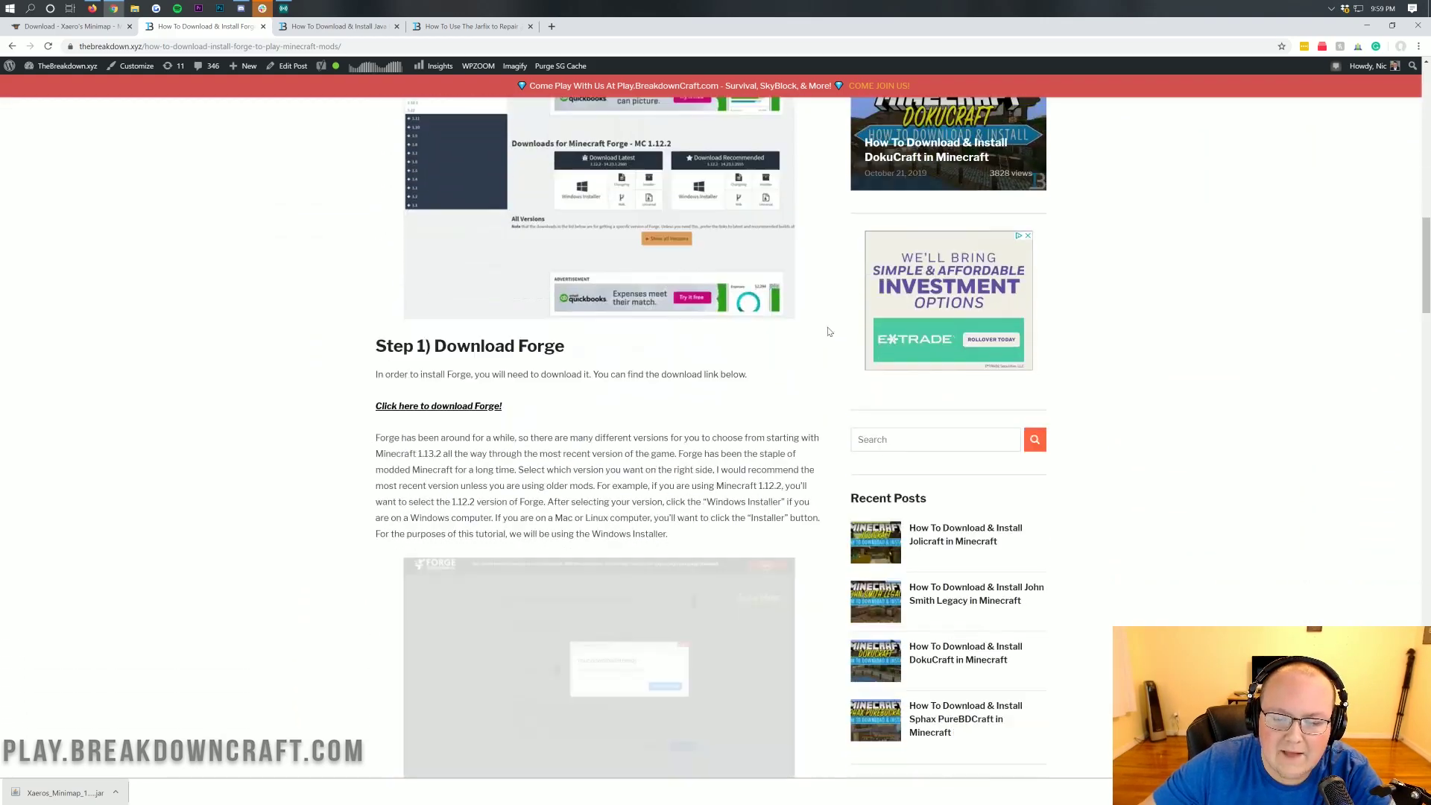
scroll(632, 466, up, 5)
scroll(631, 467, up, 5)
scroll(585, 460, down, 2)
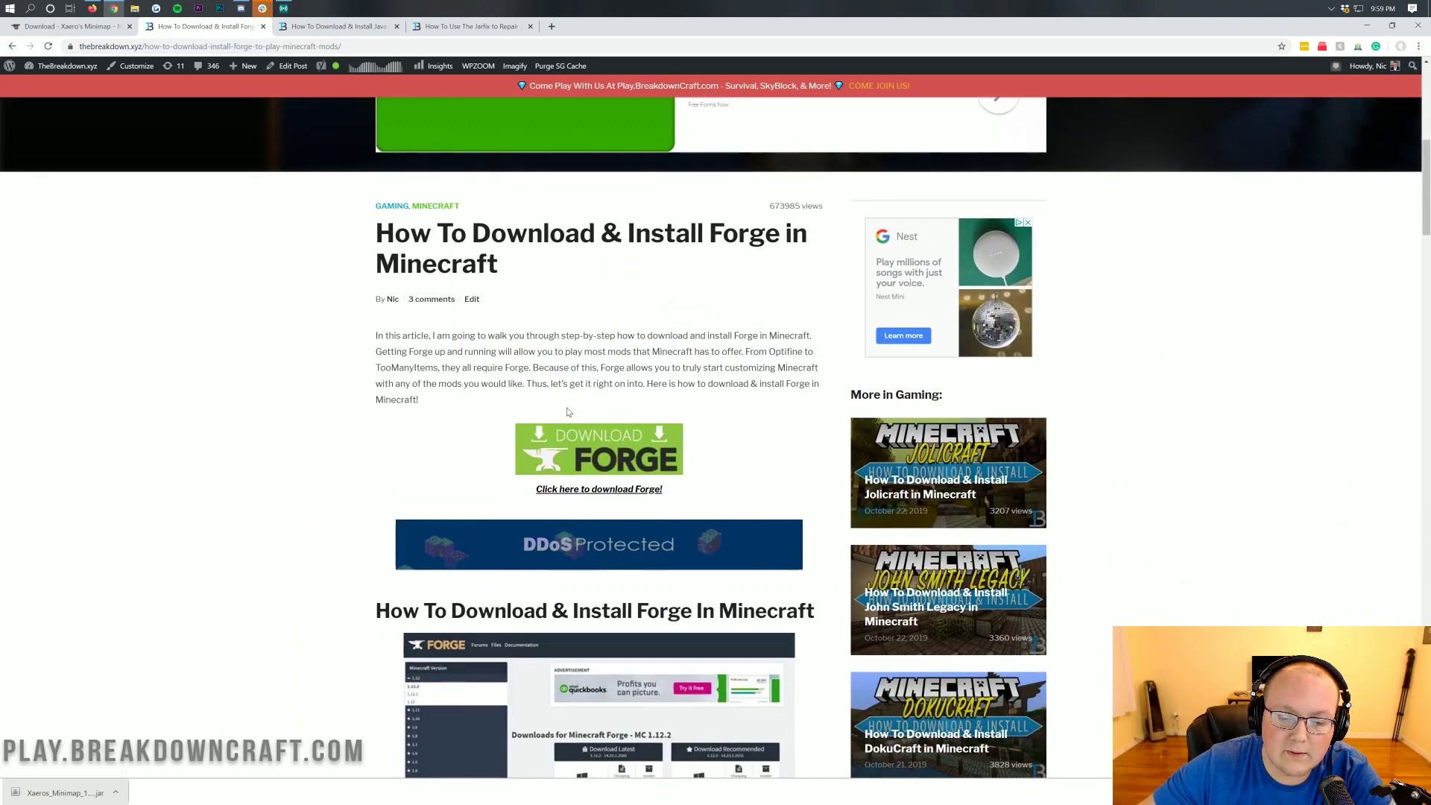
click(585, 460)
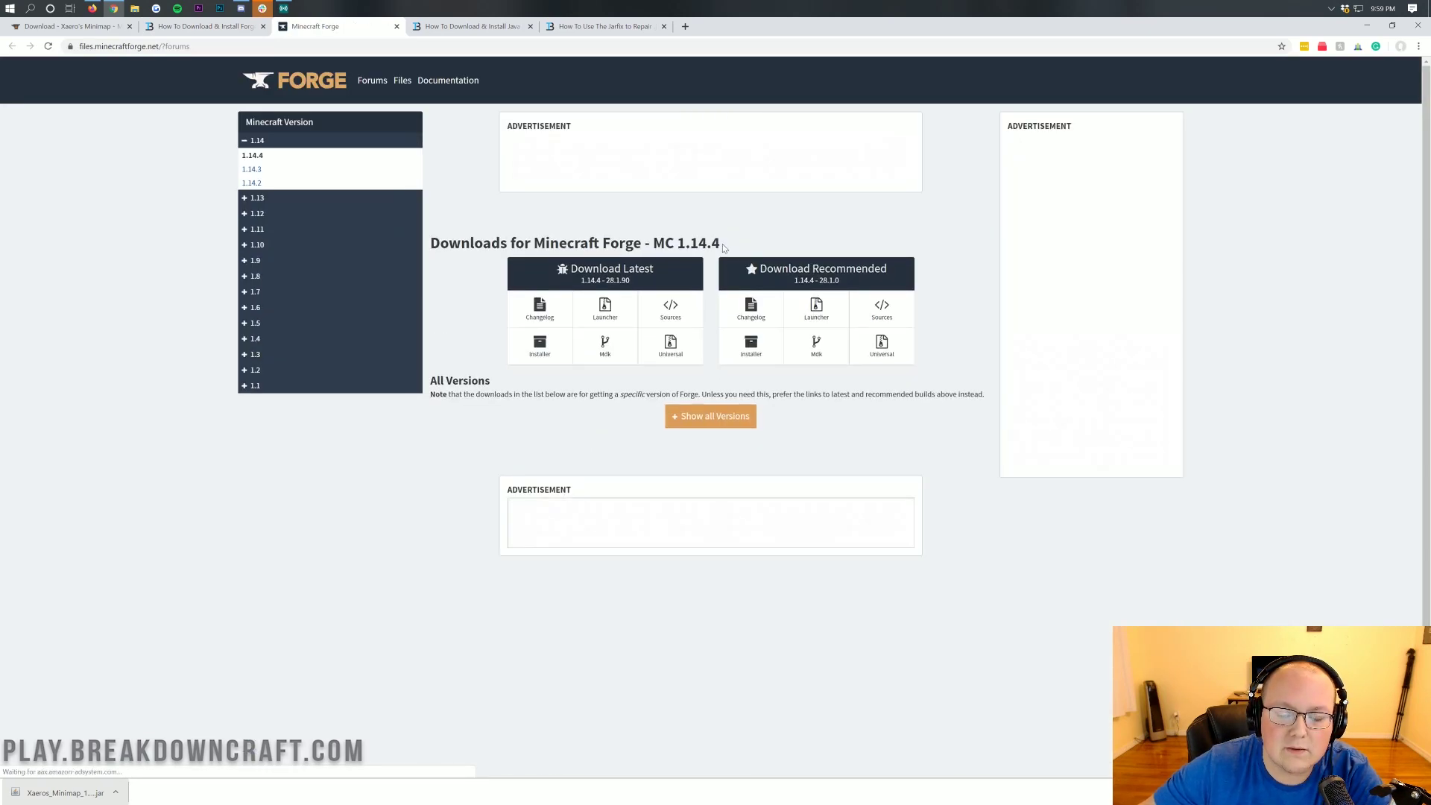
On the Minecraft 1.14.4 downloads page, download the latest installer, 1.14.4 - 28.1.90
drag(722, 244, 653, 246)
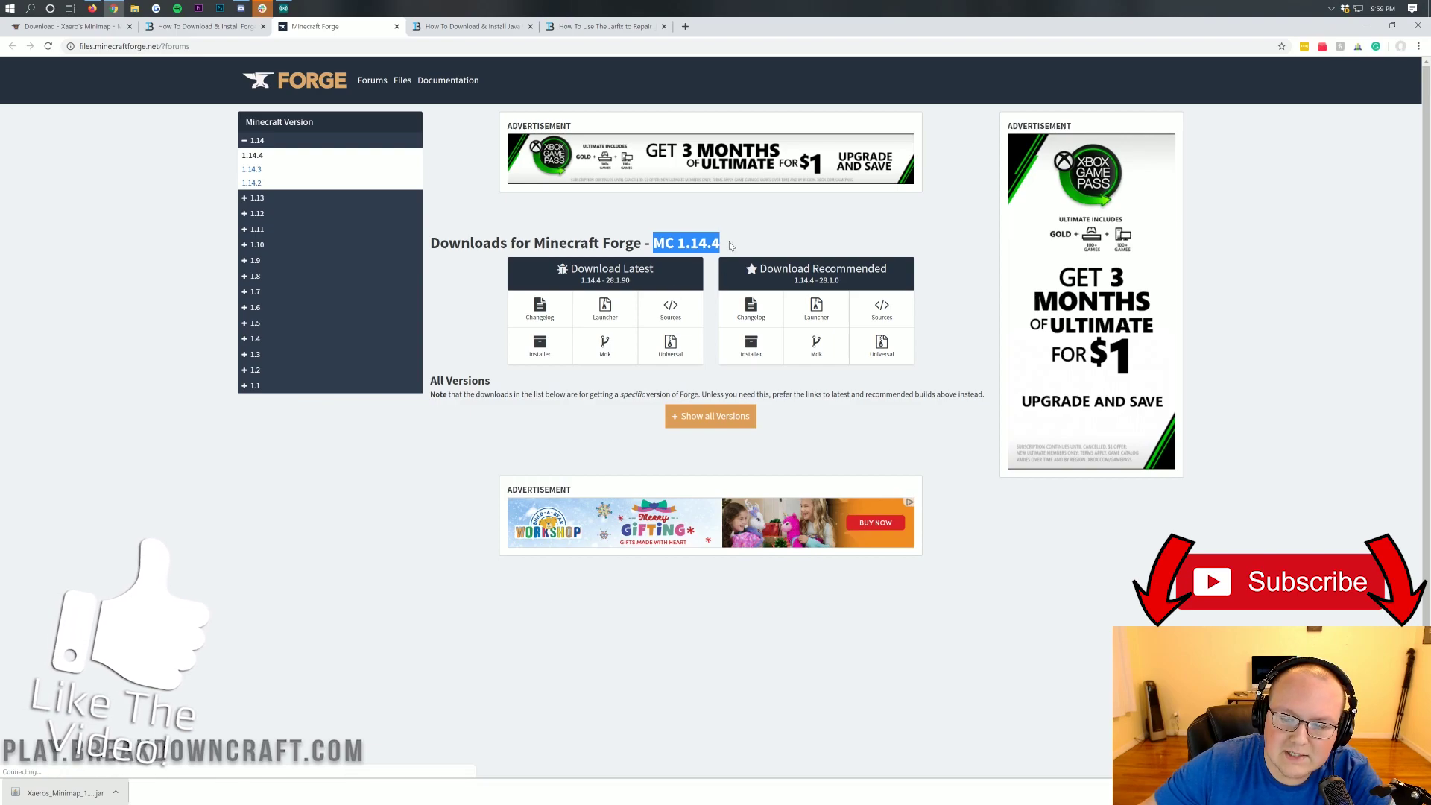
drag(703, 243, 257, 142)
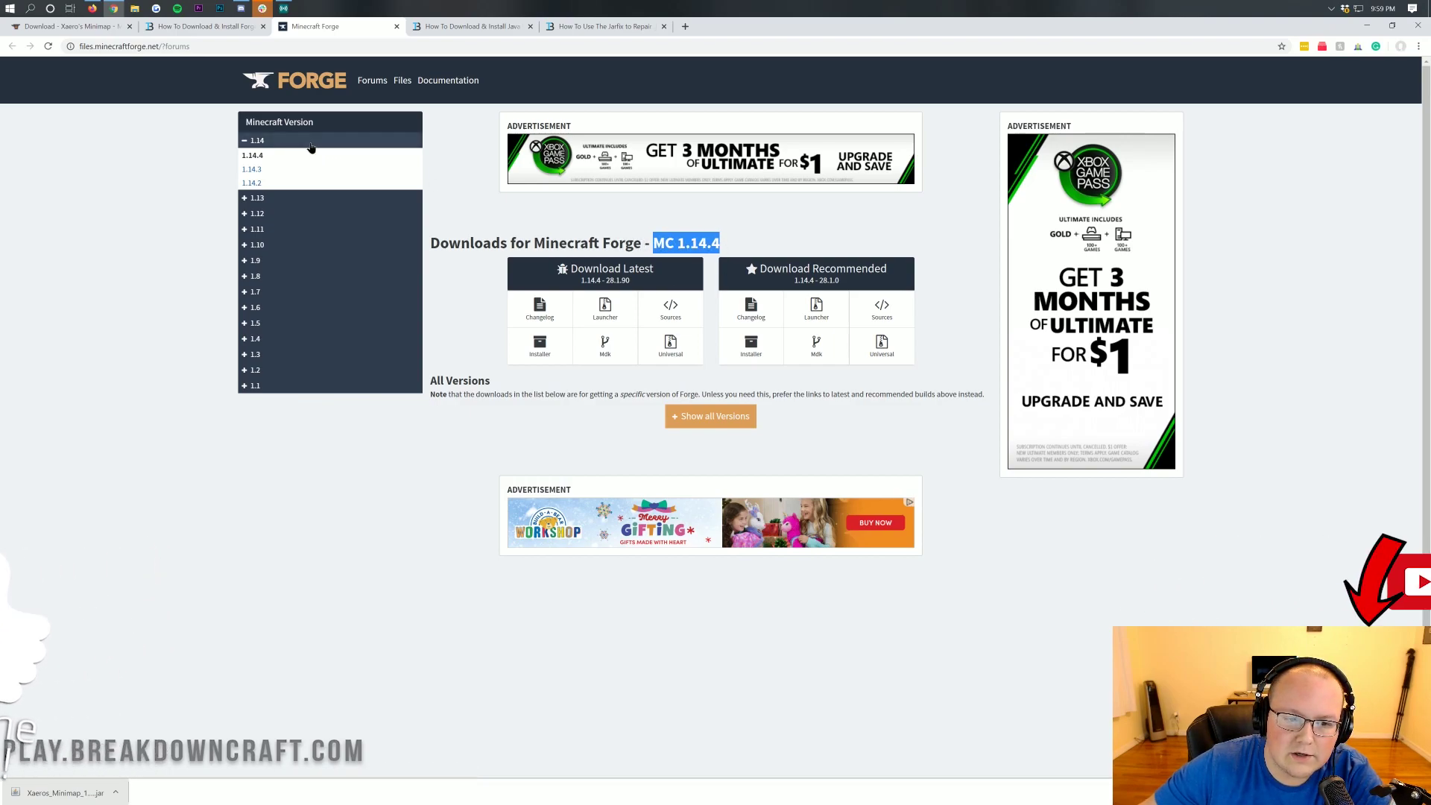
click(257, 140)
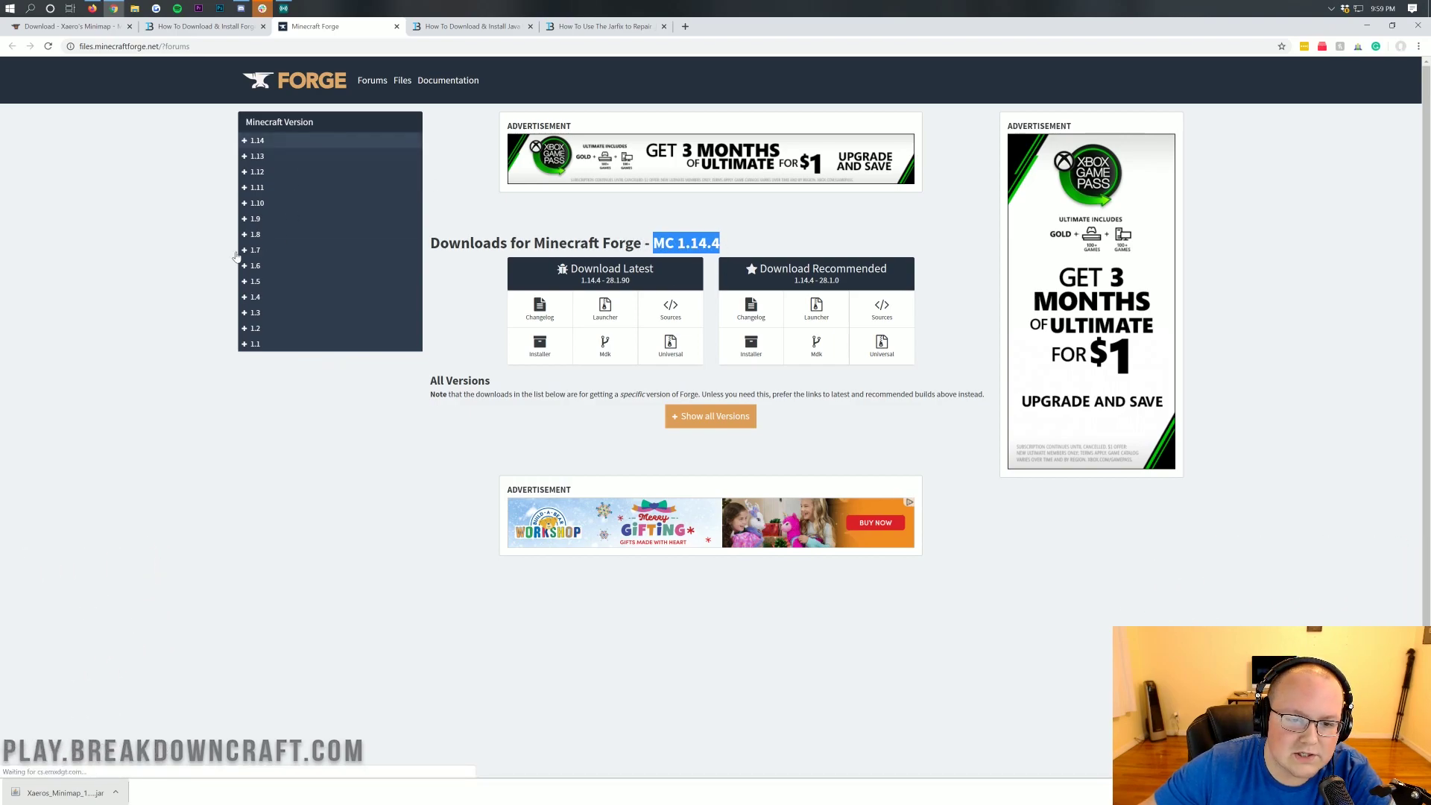
click(257, 145)
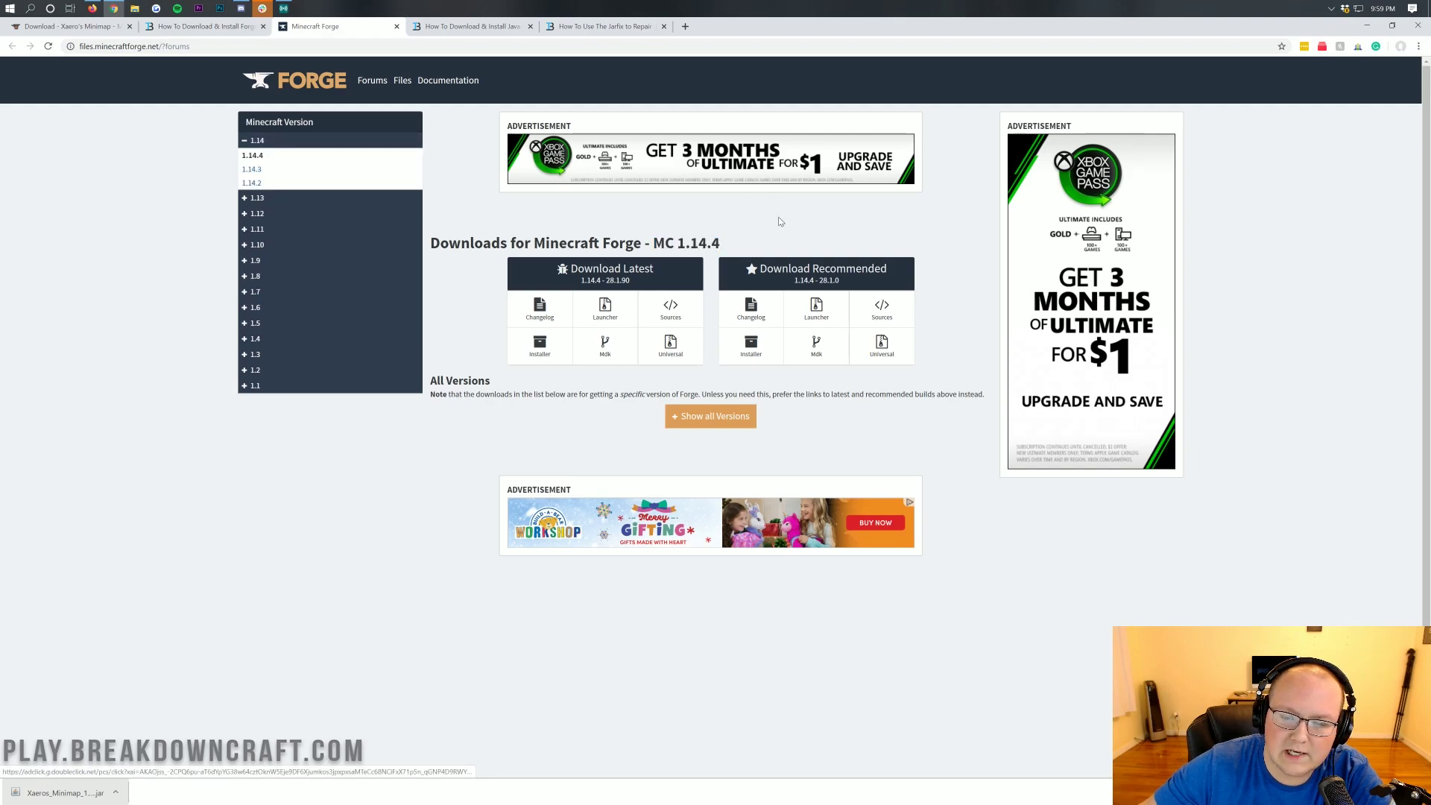
drag(746, 246, 652, 246)
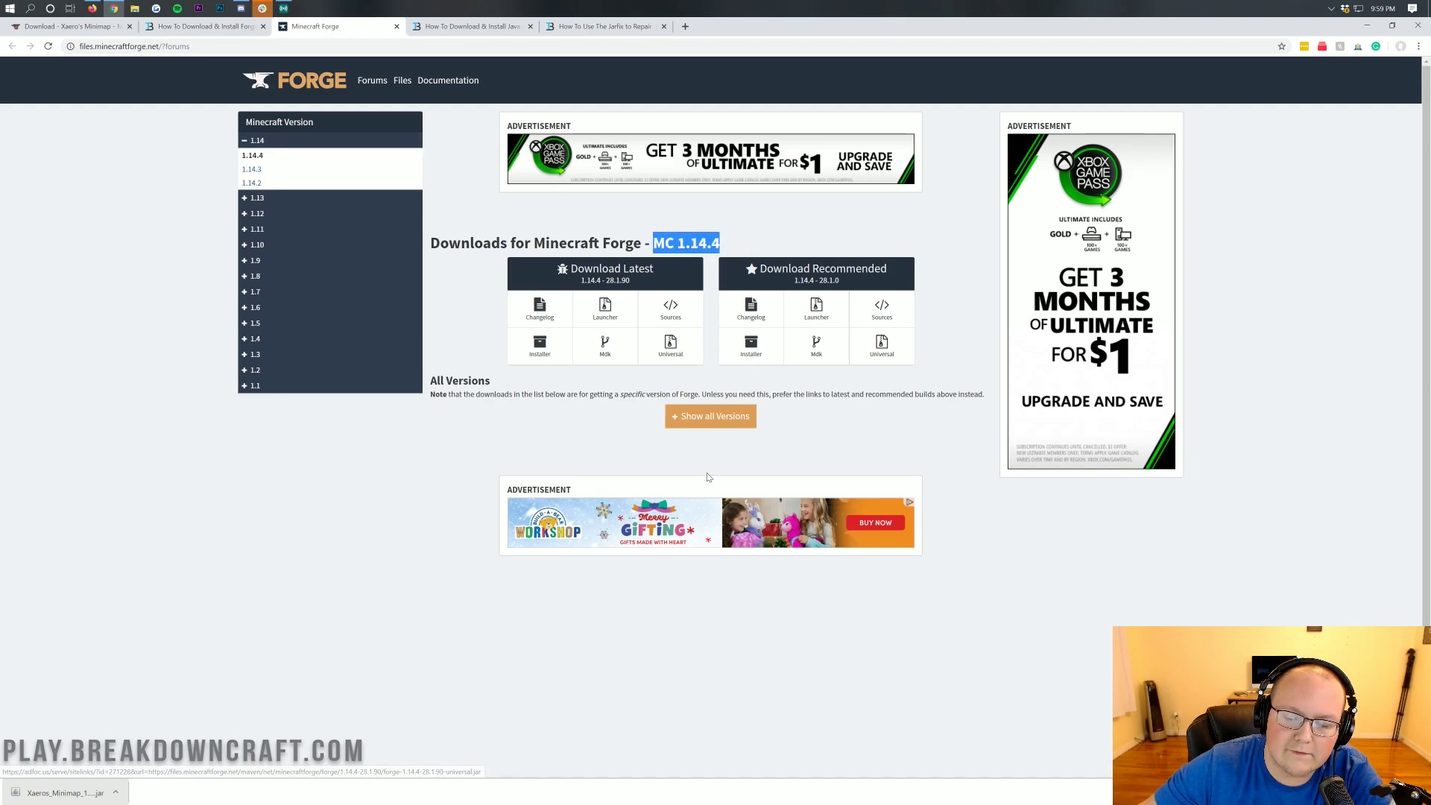
click(596, 390)
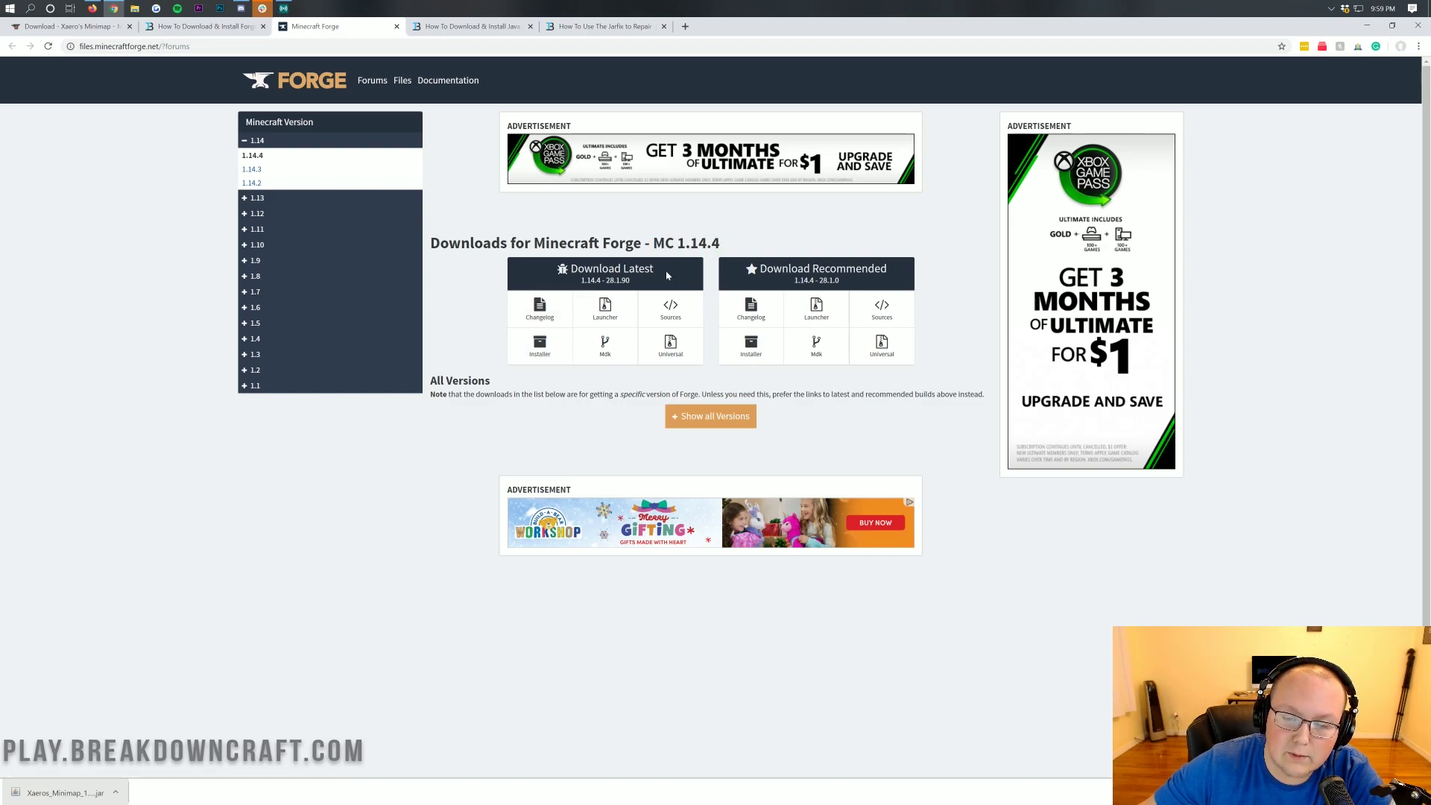
drag(667, 275, 571, 270)
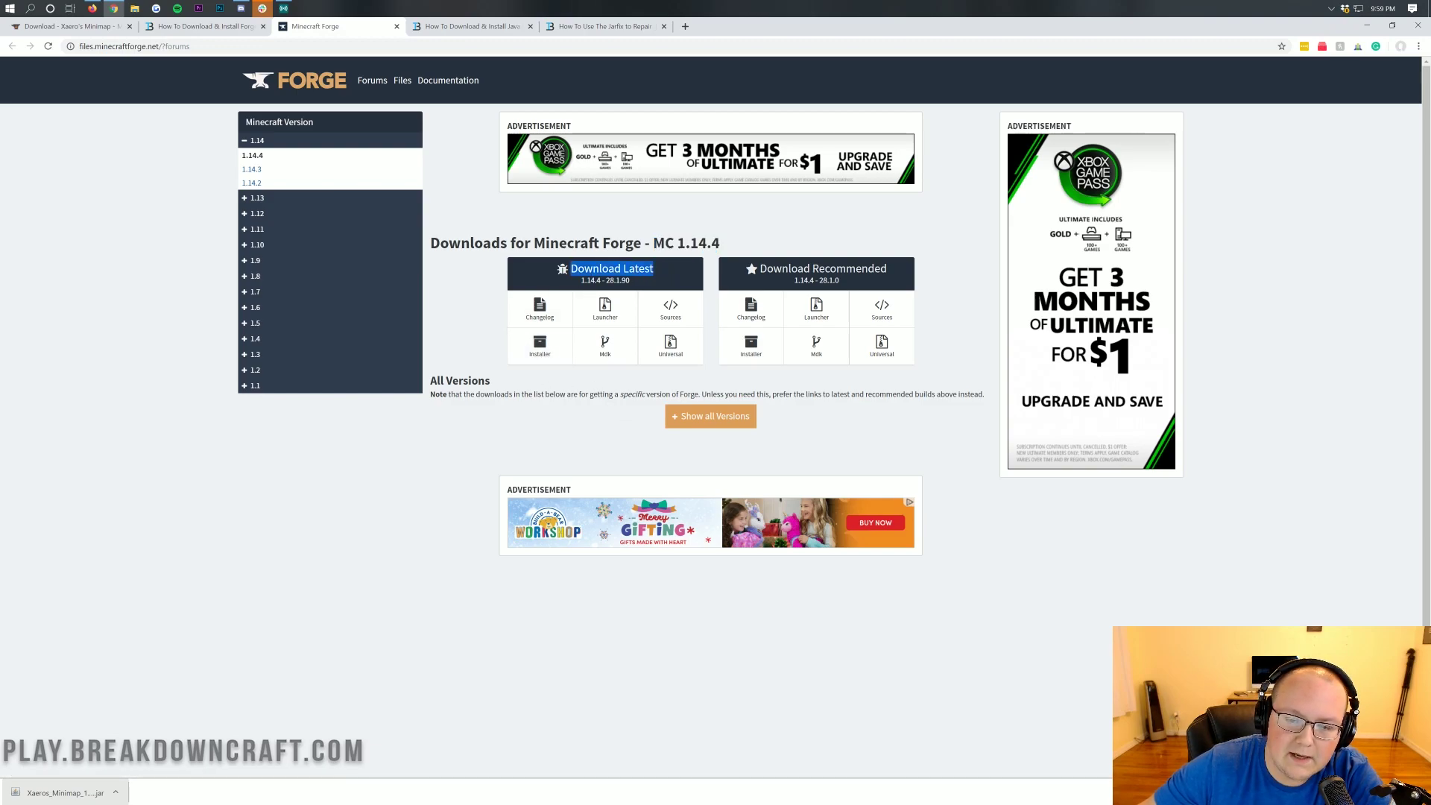
click(536, 344)
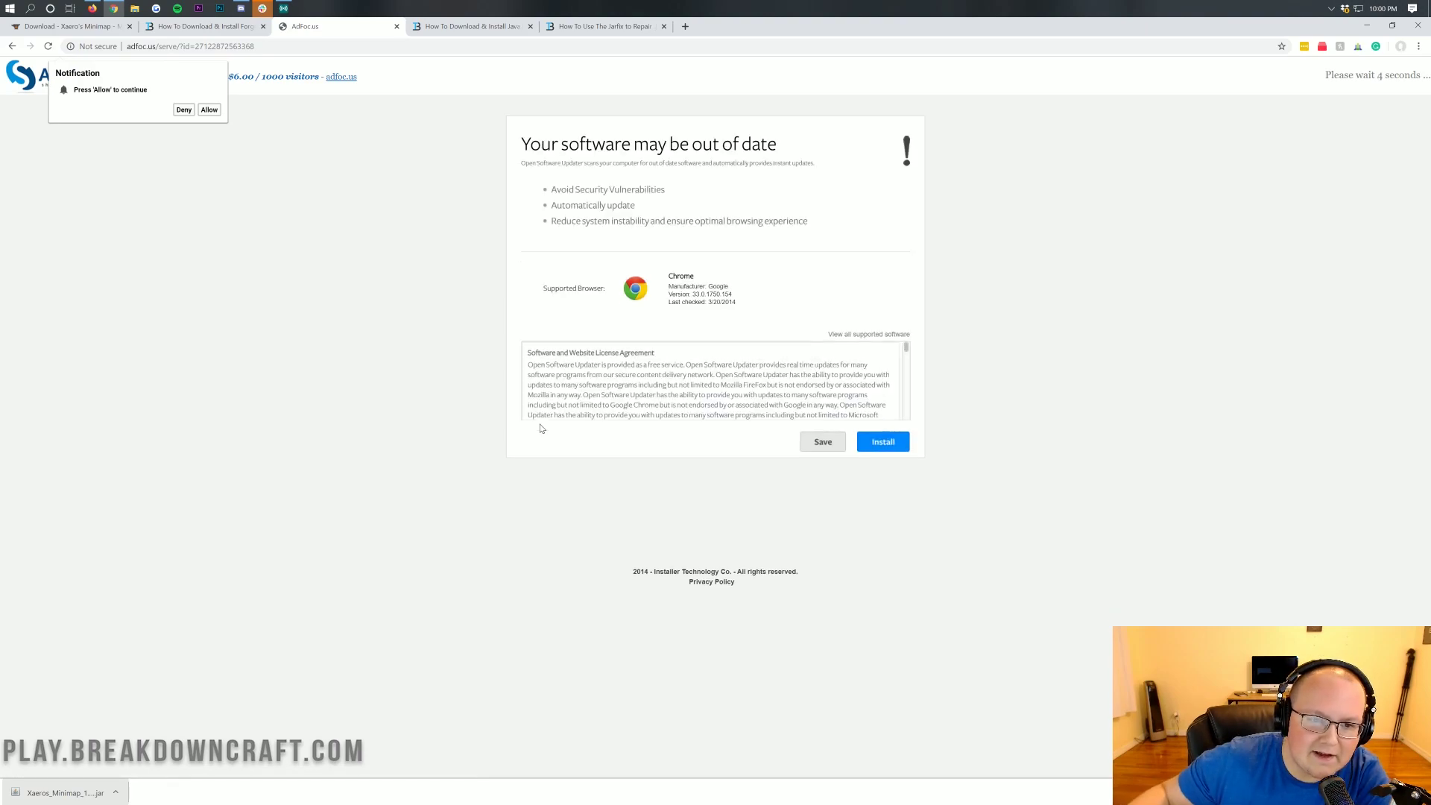
Dismiss the notification prompt, skip the AdFoc.us ad, and keep the Forge 1.14.4 installer jar
click(185, 111)
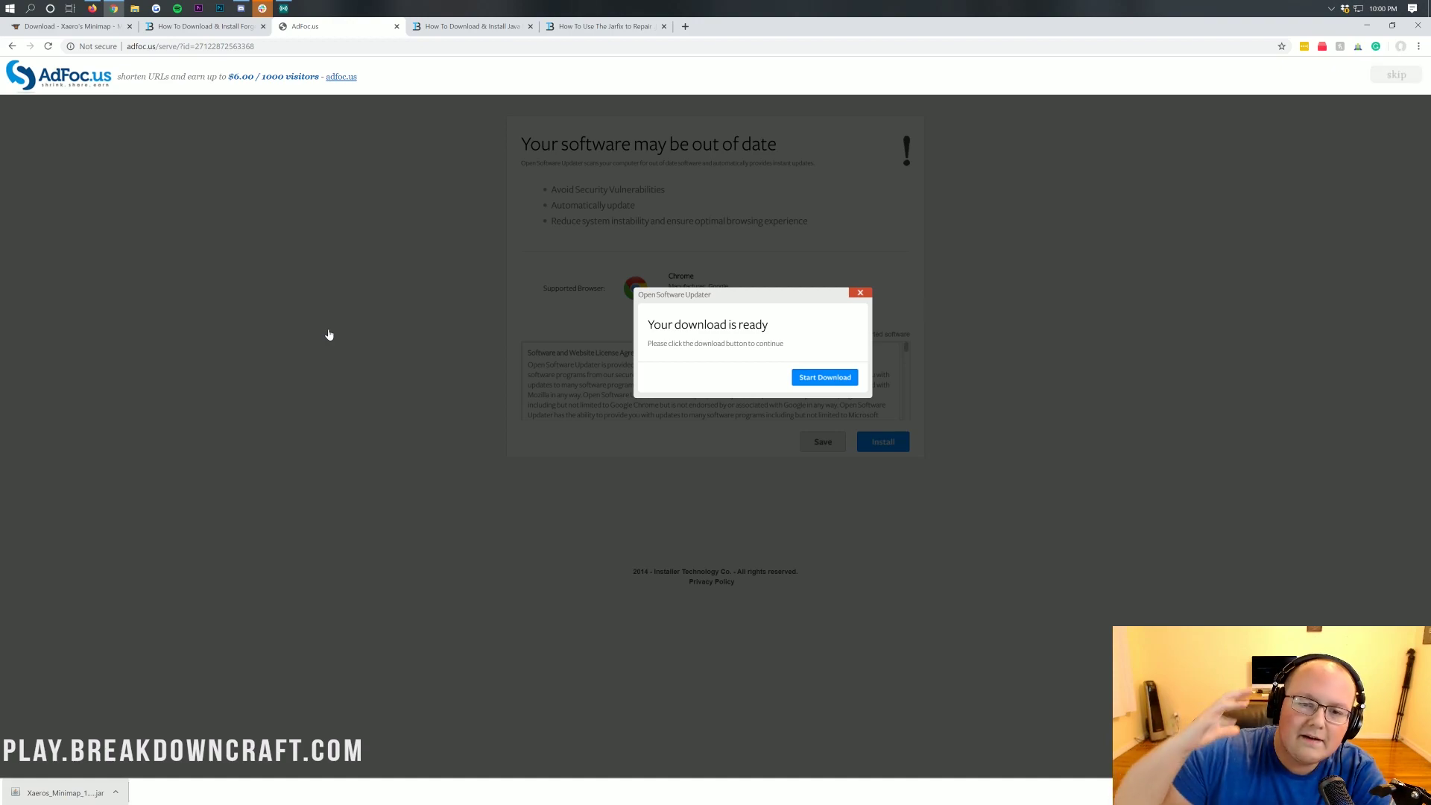
click(1395, 78)
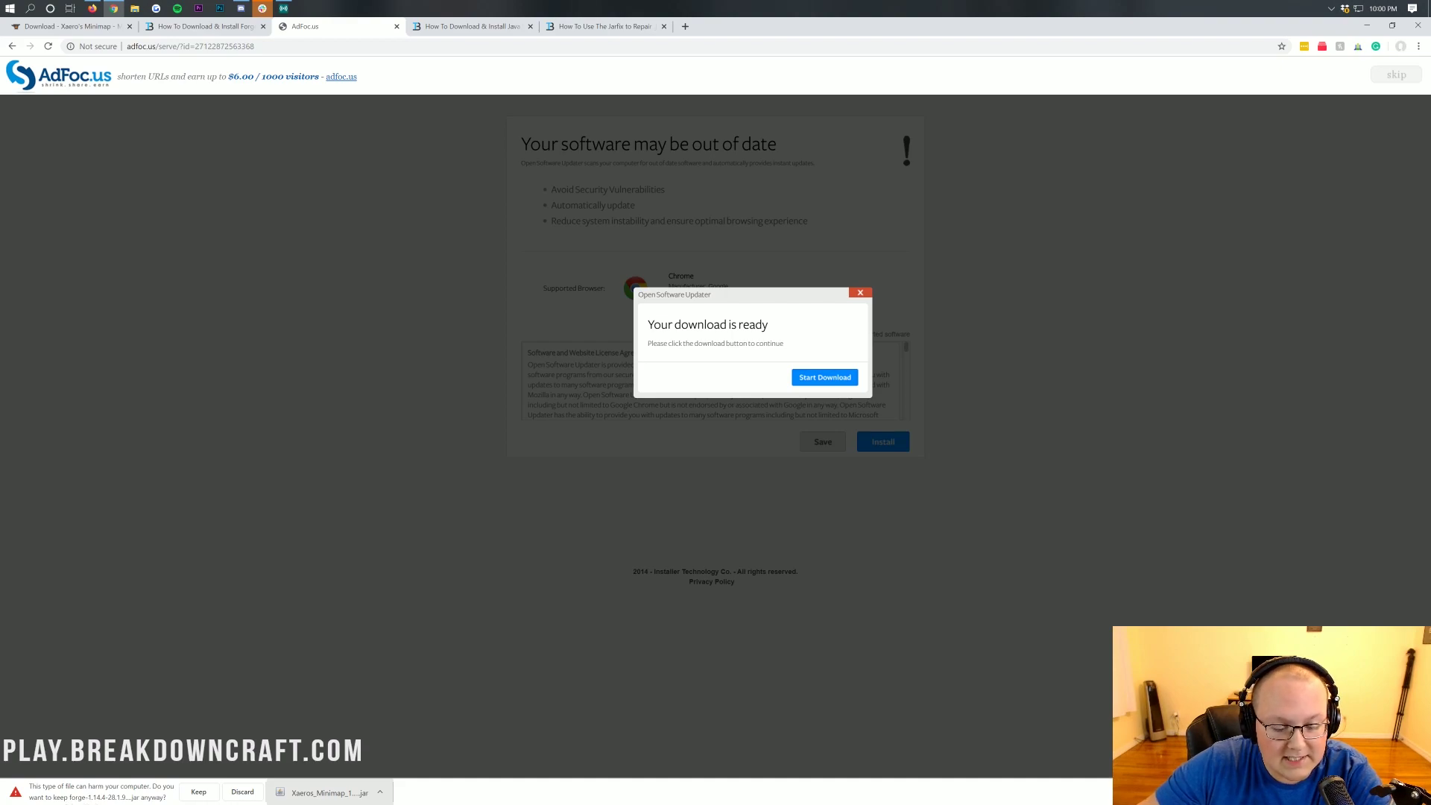
click(198, 795)
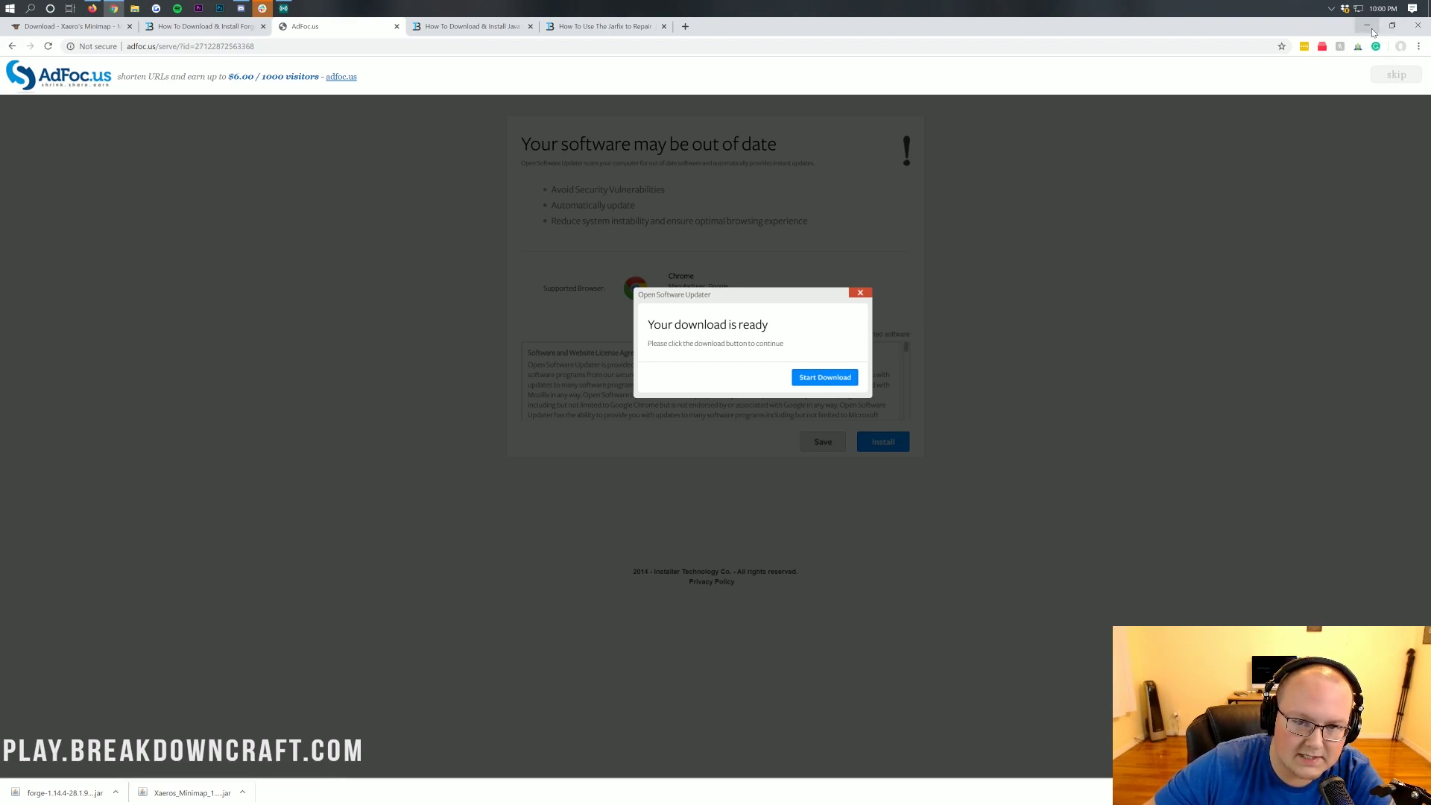
Confirm the Forge installer jar opens with Java, then return to the Java installation article
key(ctrl+Tab)
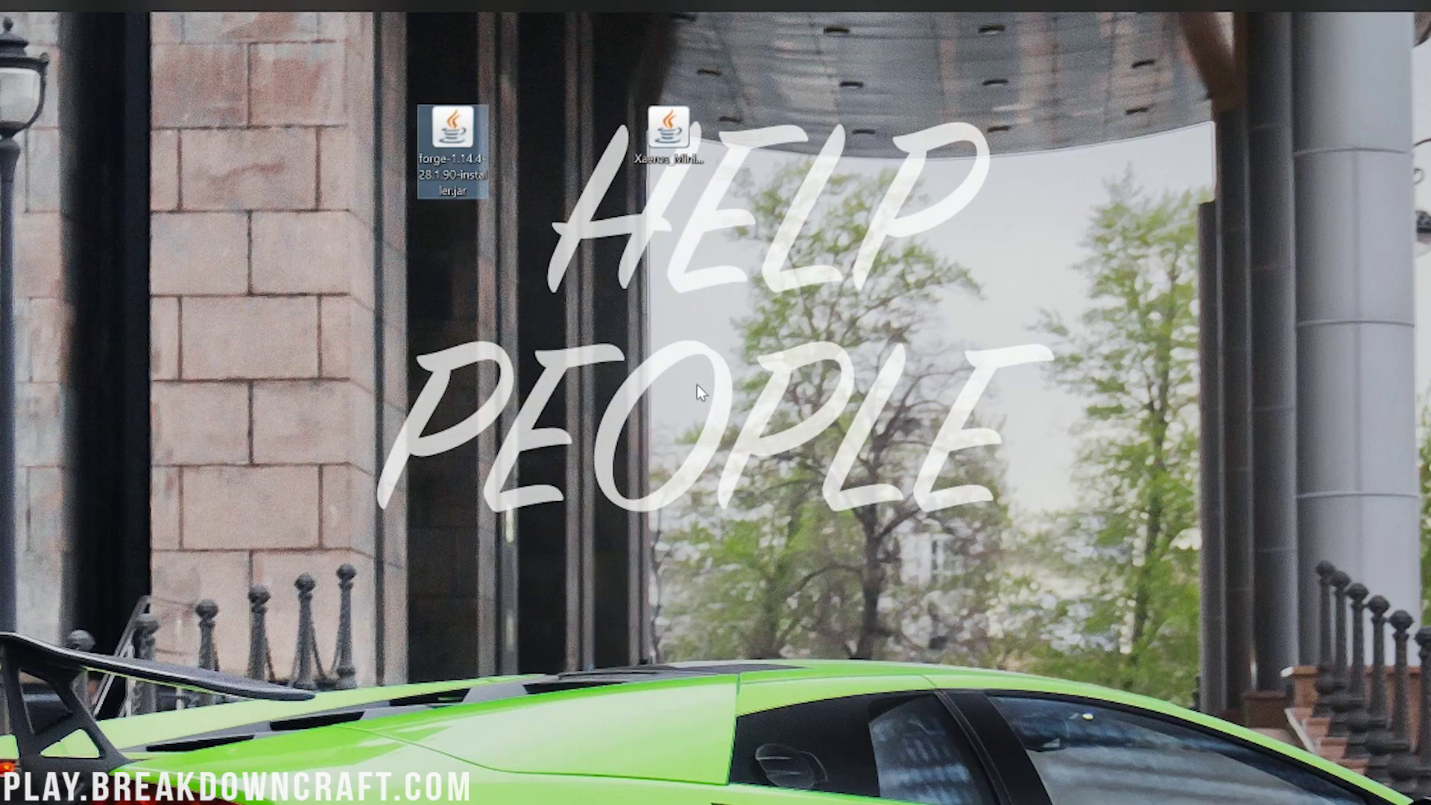
right_click(442, 142)
click(503, 252)
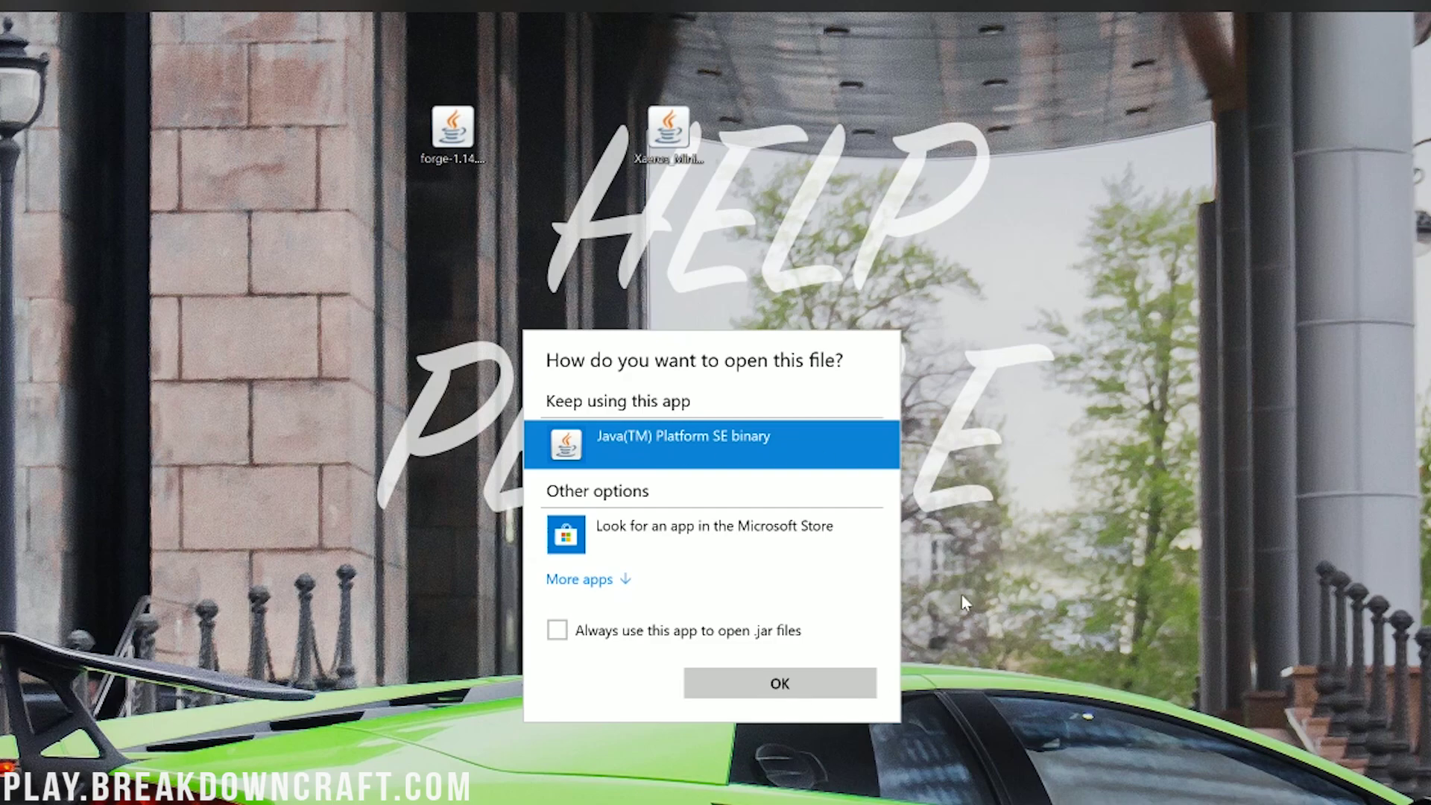
click(1009, 494)
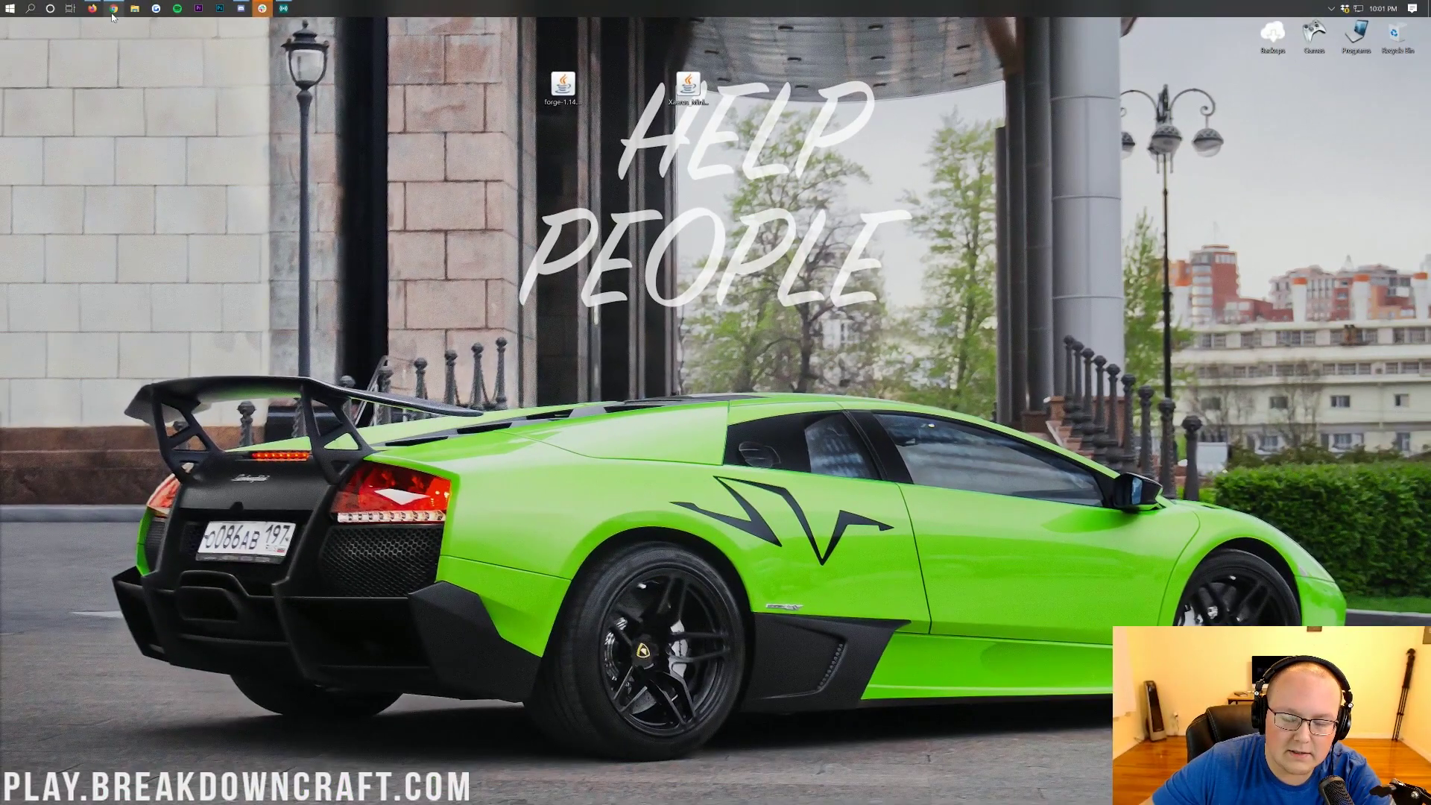
click(113, 11)
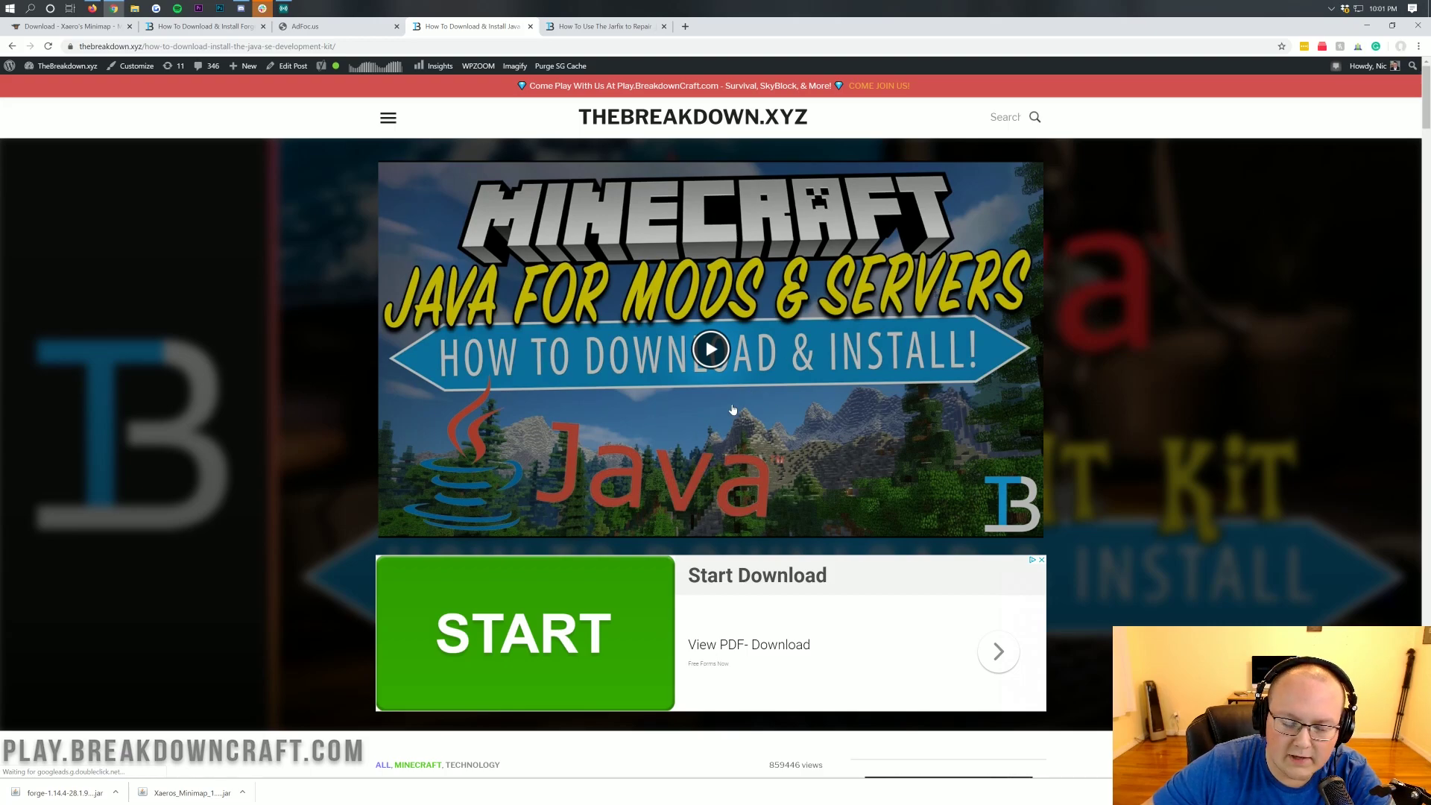
Scroll through the Java installation guide
scroll(733, 410, down, 18)
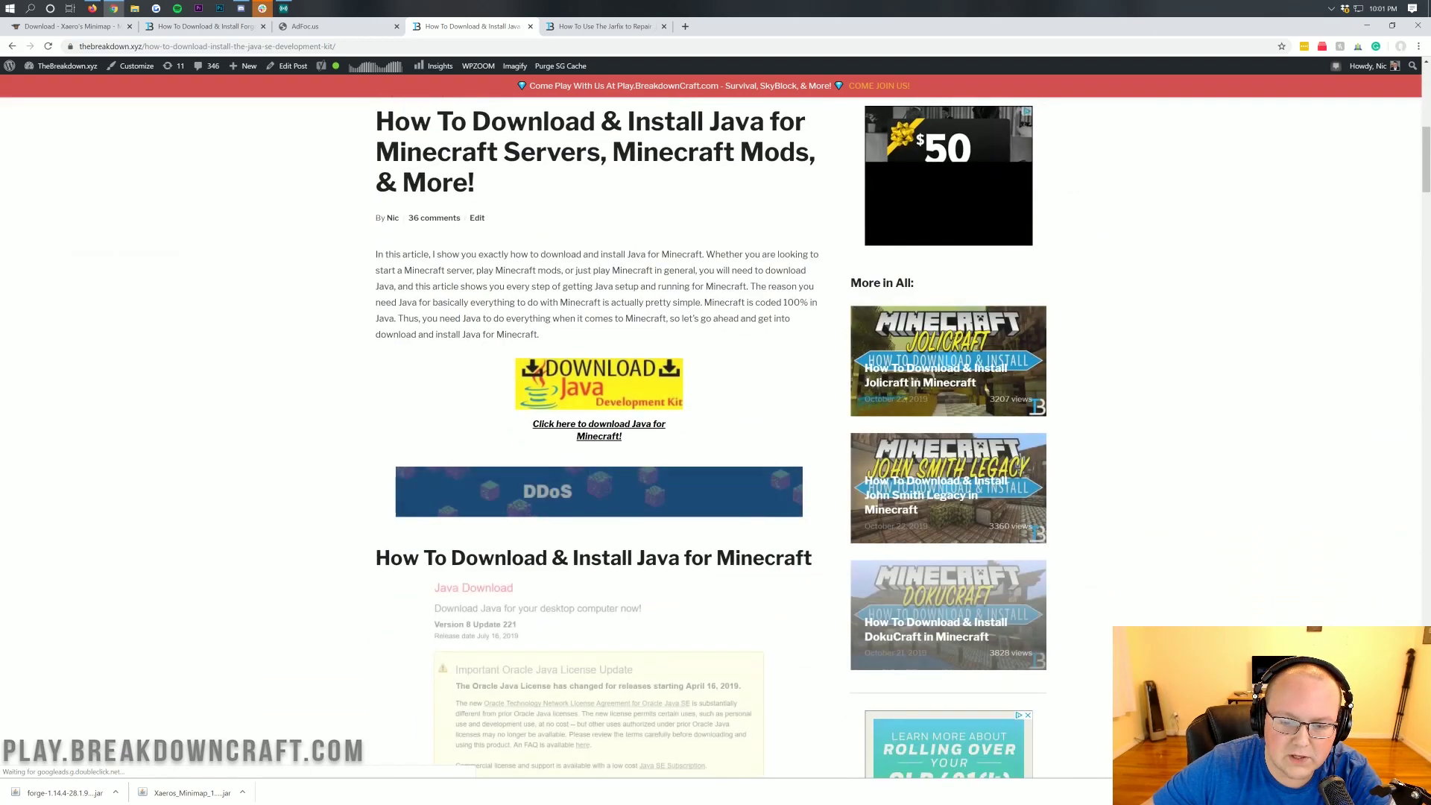
scroll(478, 335, down, 3)
scroll(478, 335, up, 12)
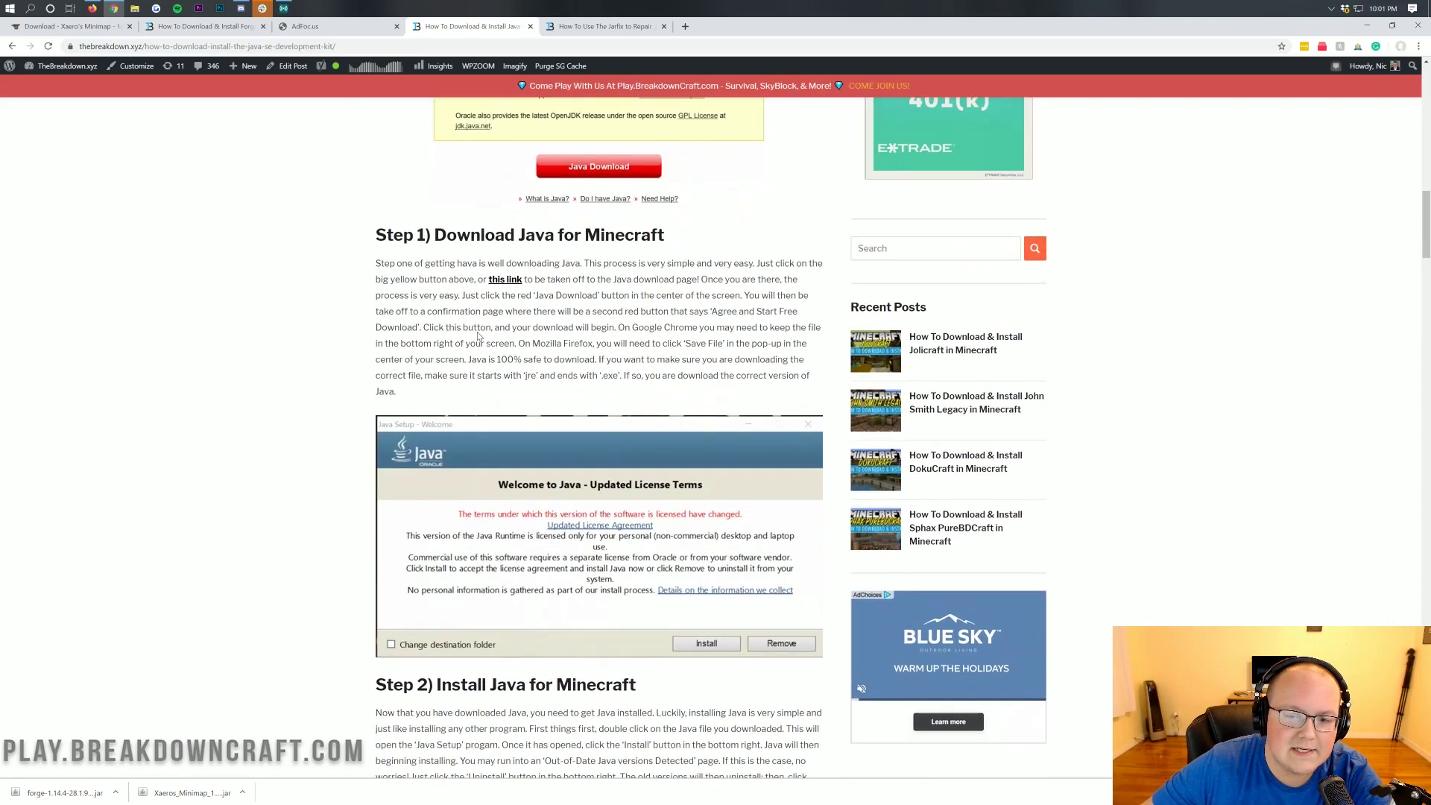
scroll(477, 335, down, 1)
scroll(476, 338, up, 9)
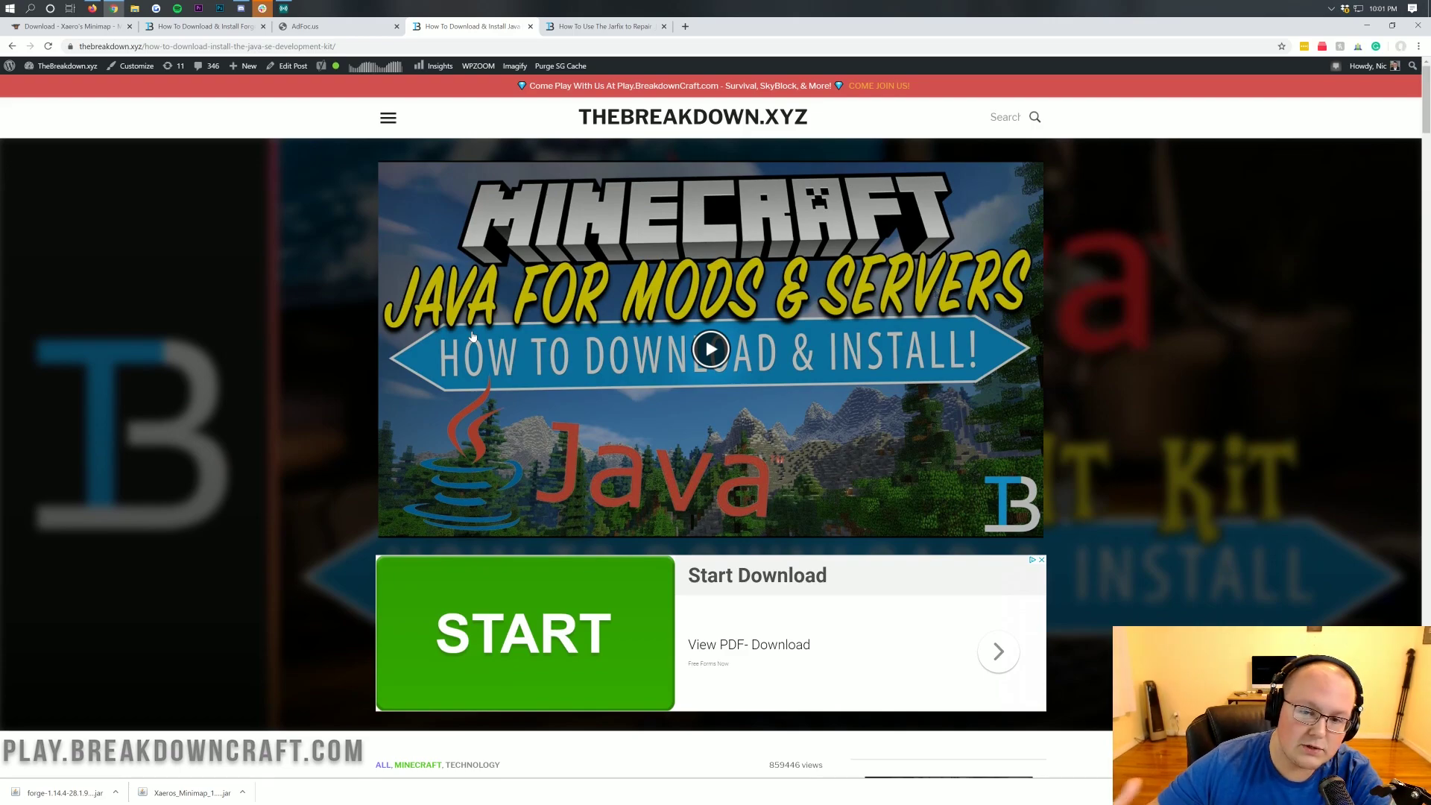
Look over the Jarfix .jar repair article, then minimise Chrome to the desktop
click(604, 26)
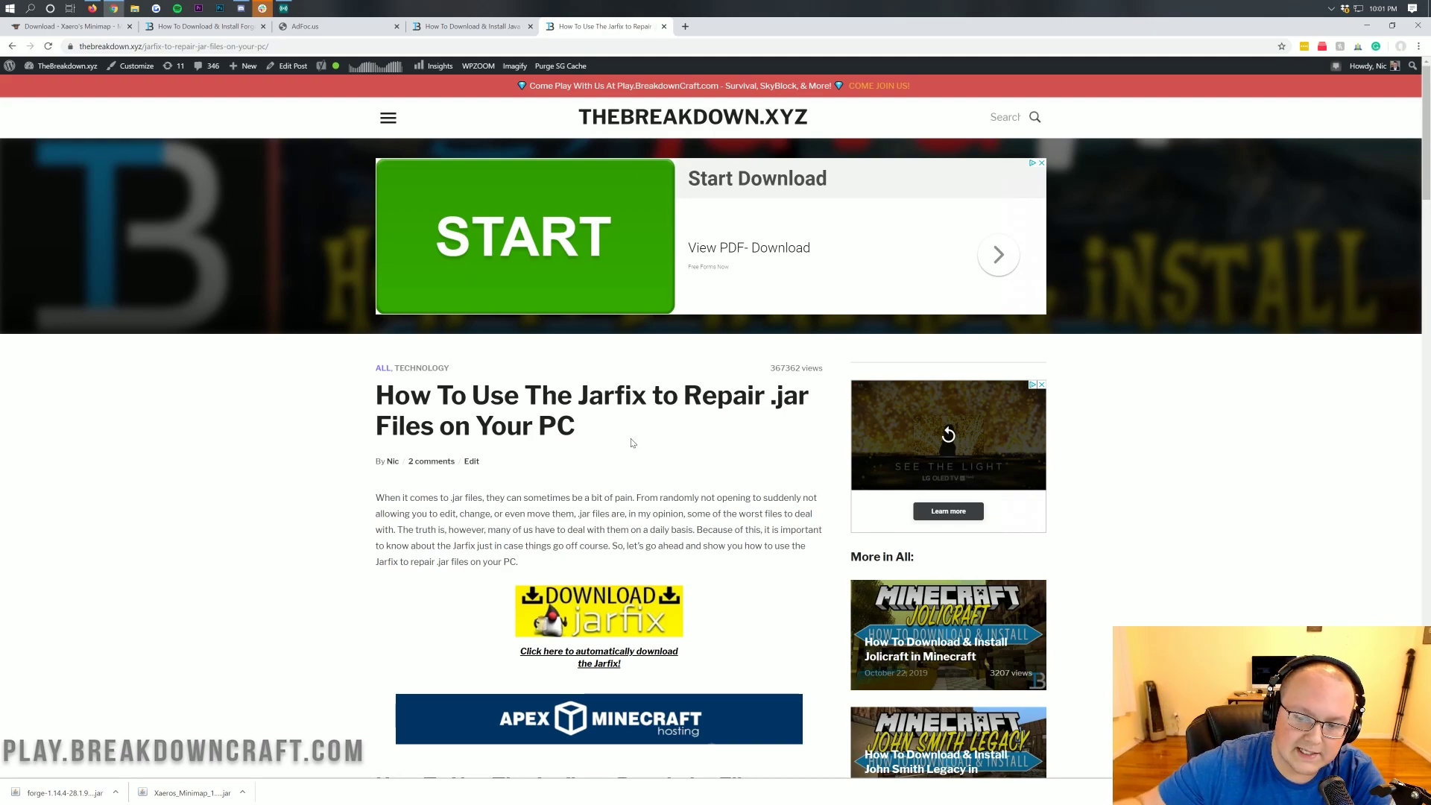
drag(632, 443, 375, 395)
scroll(599, 437, down, 20)
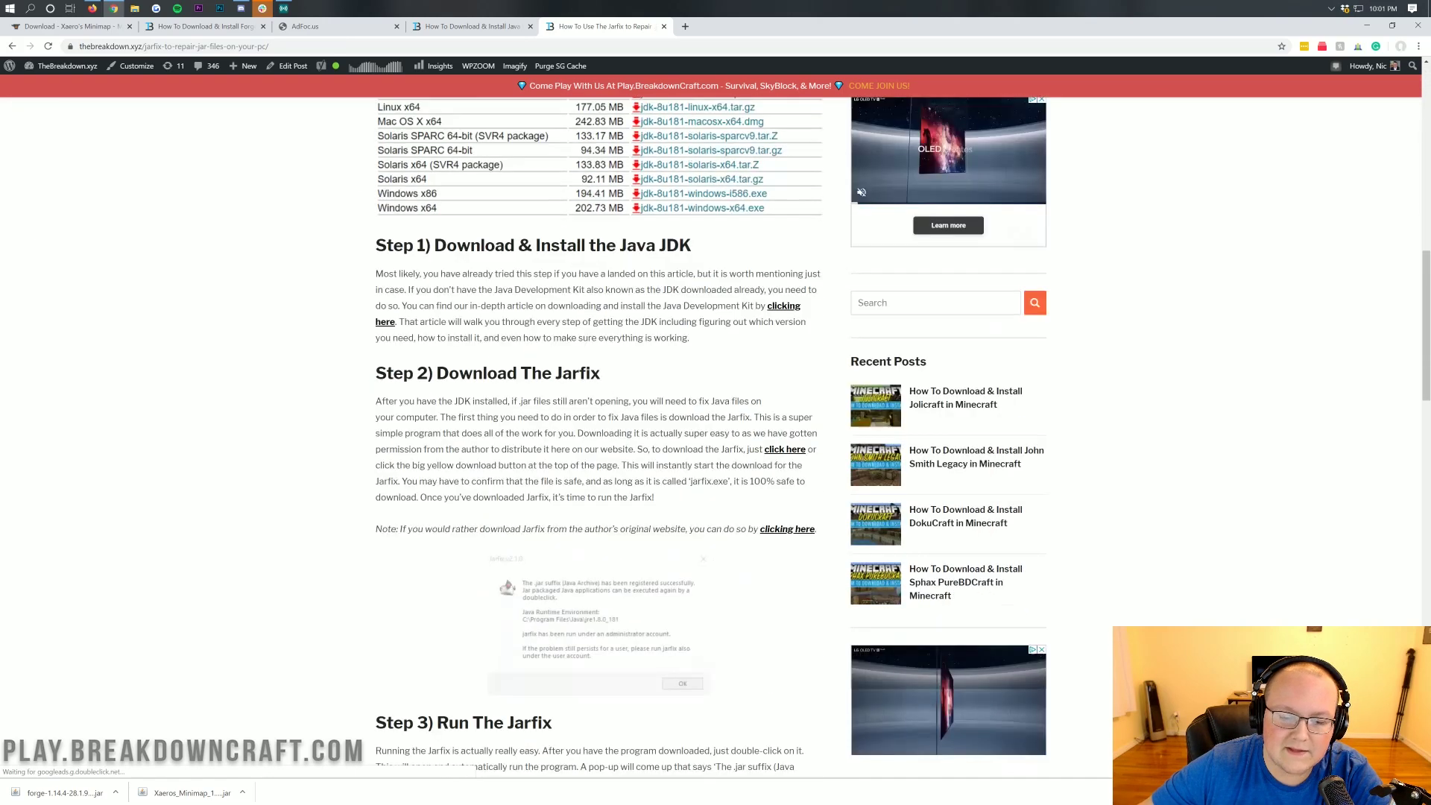
scroll(599, 437, up, 6)
scroll(638, 441, up, 7)
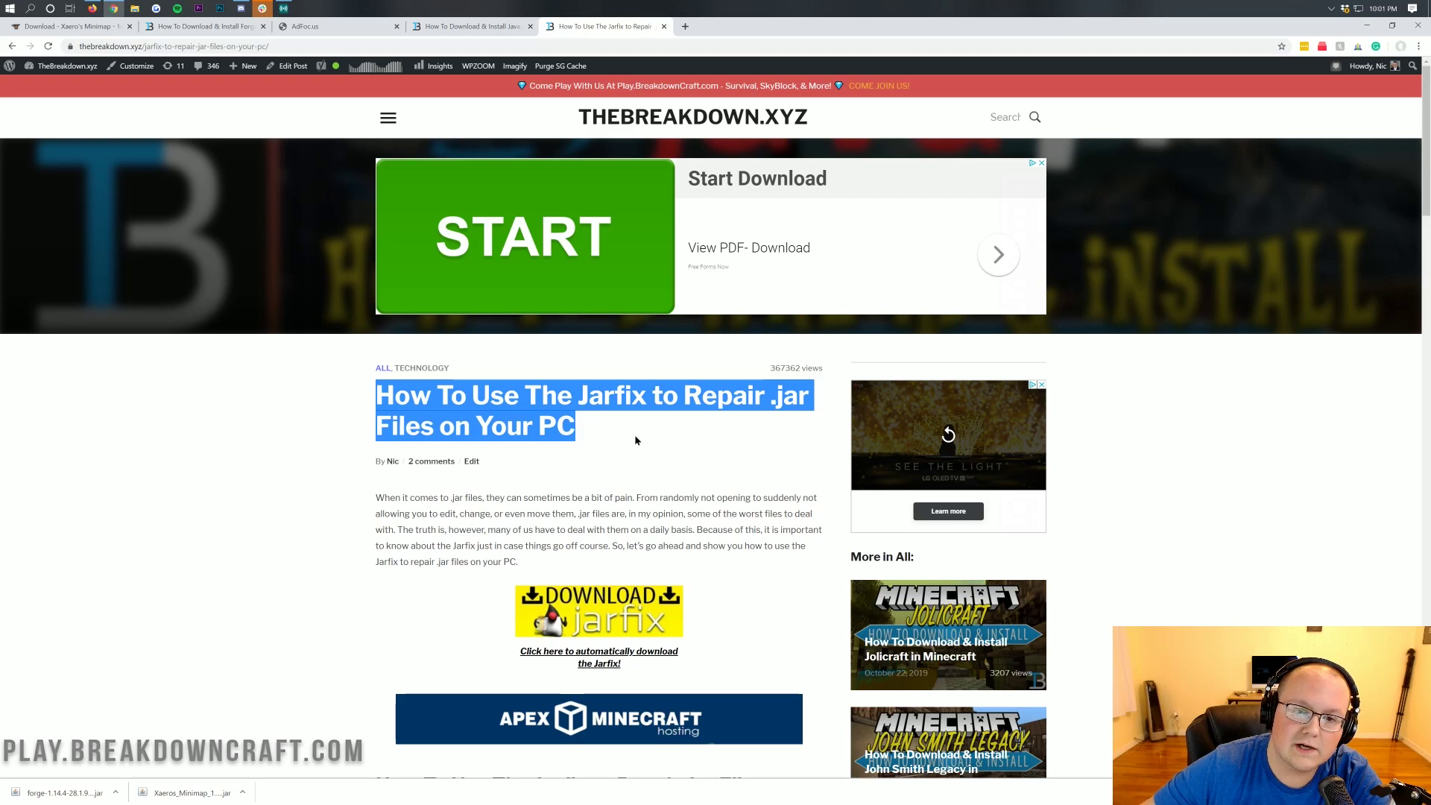
click(636, 440)
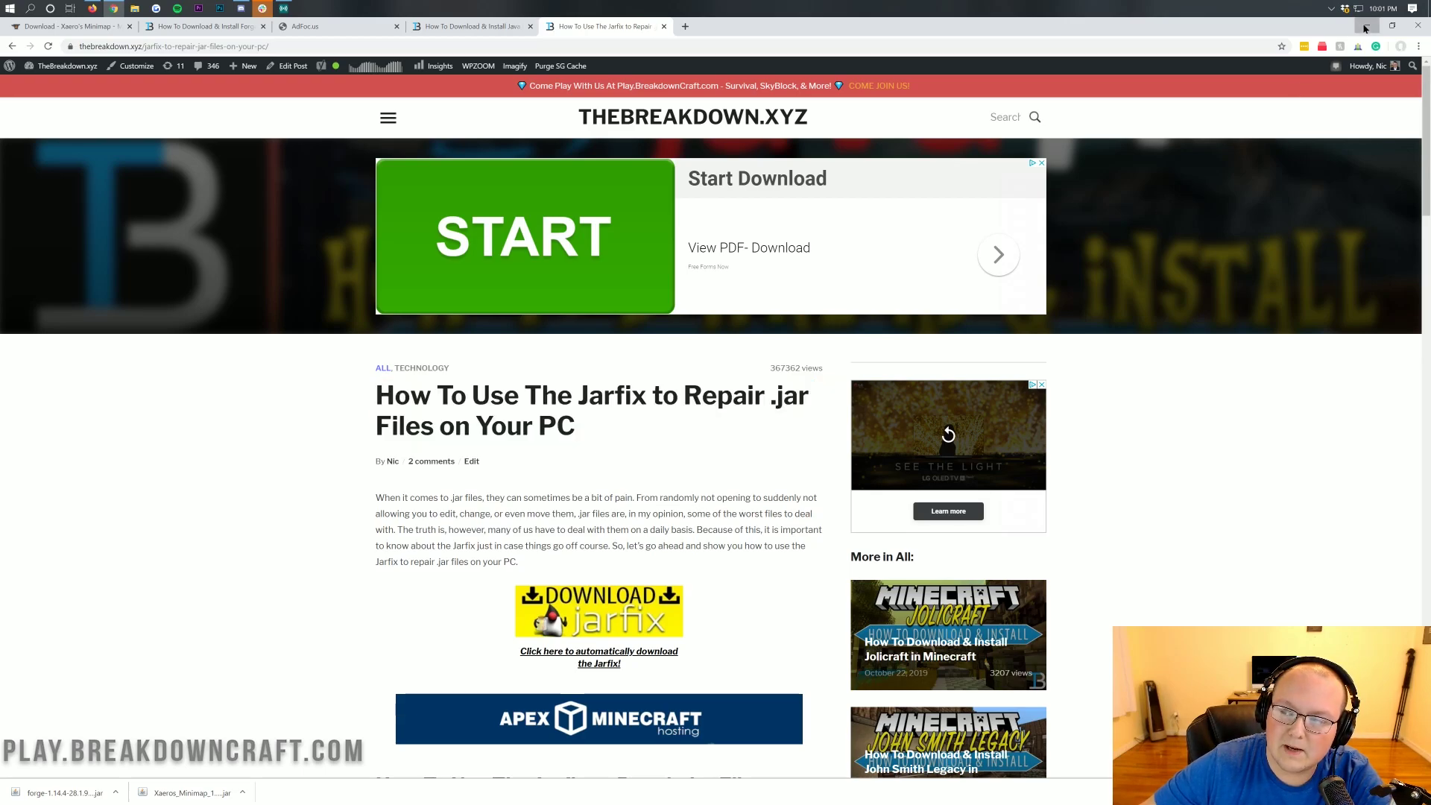
click(1367, 26)
Run the Forge installer jar and install Forge 1.14.4-28.1.90 for the client
right_click(491, 71)
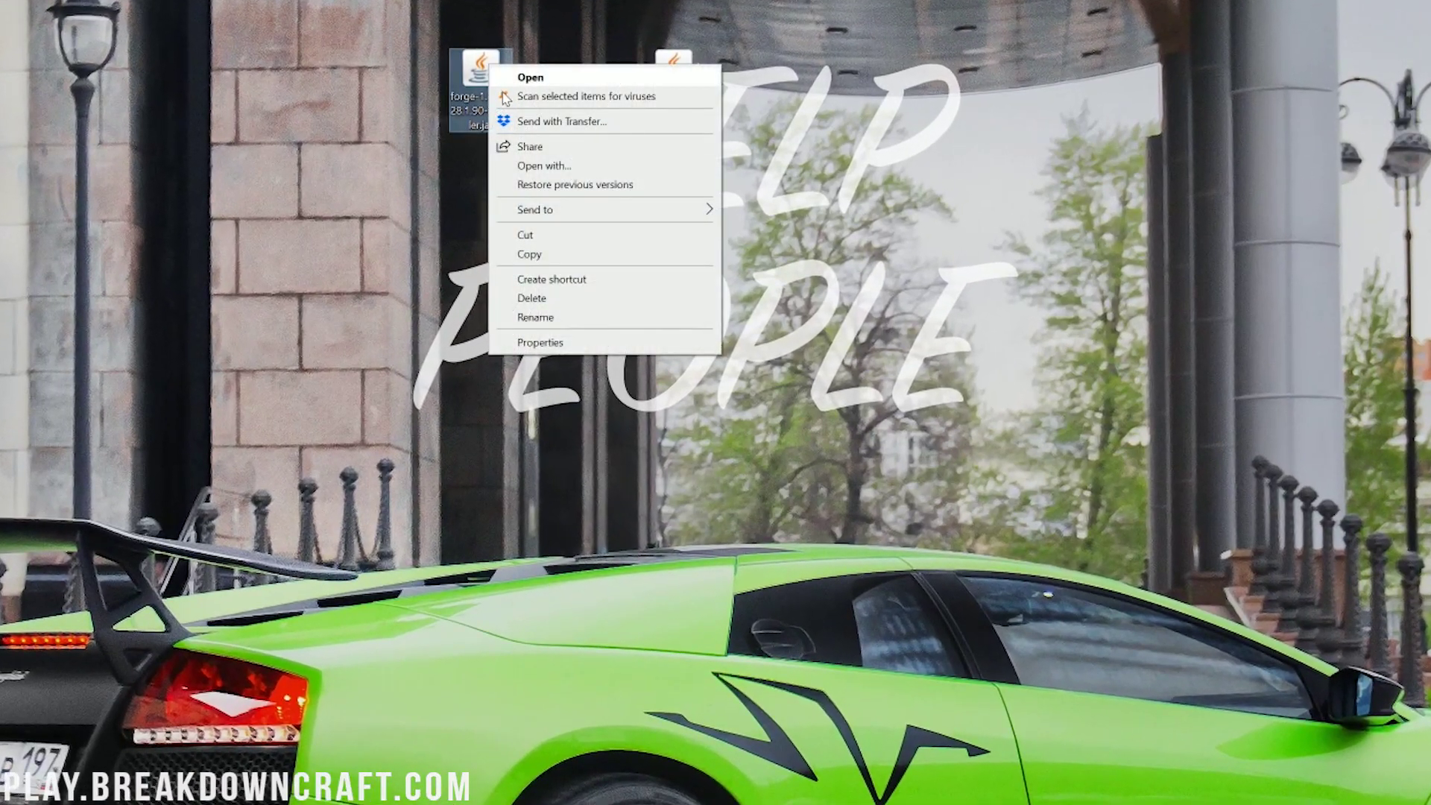
click(567, 165)
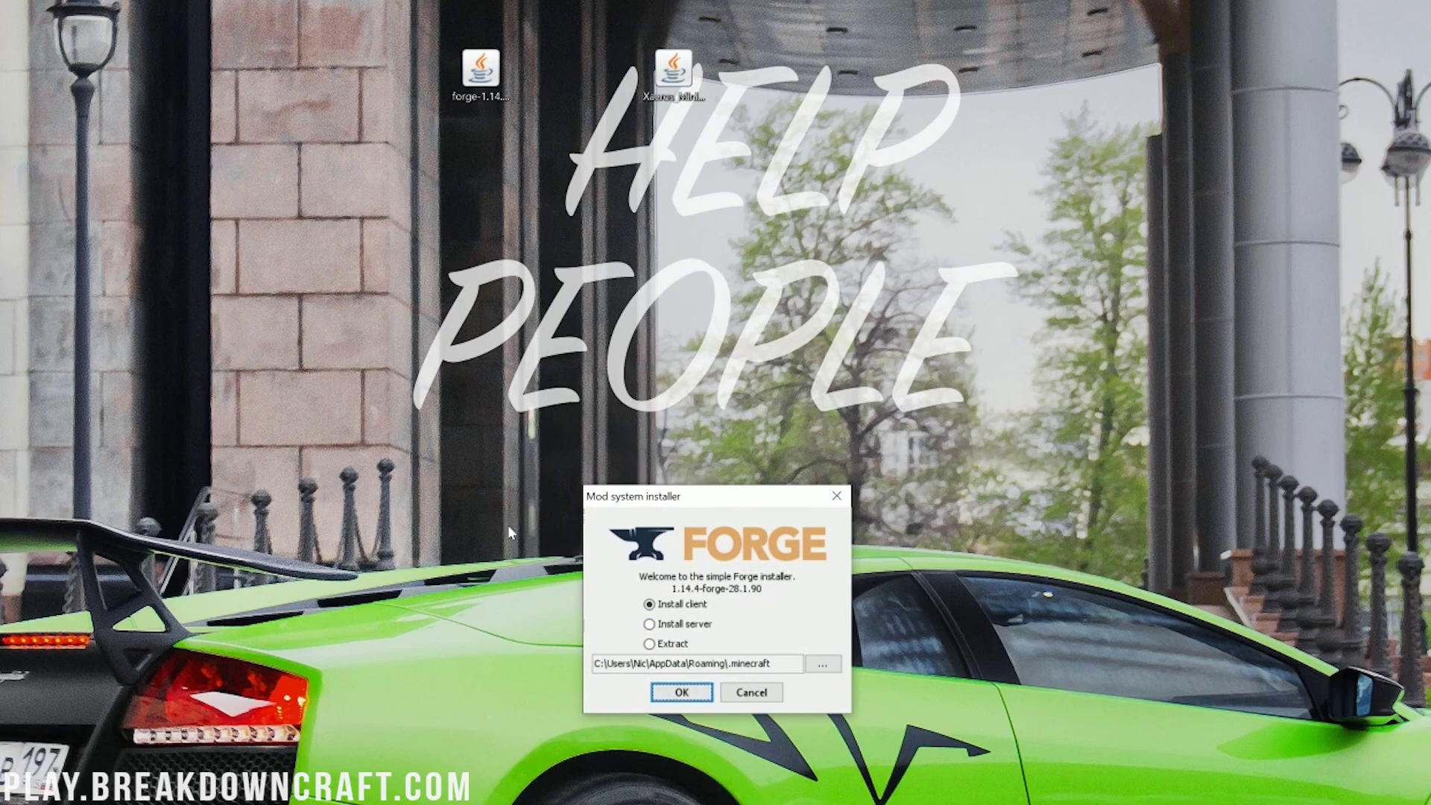
click(652, 605)
click(681, 692)
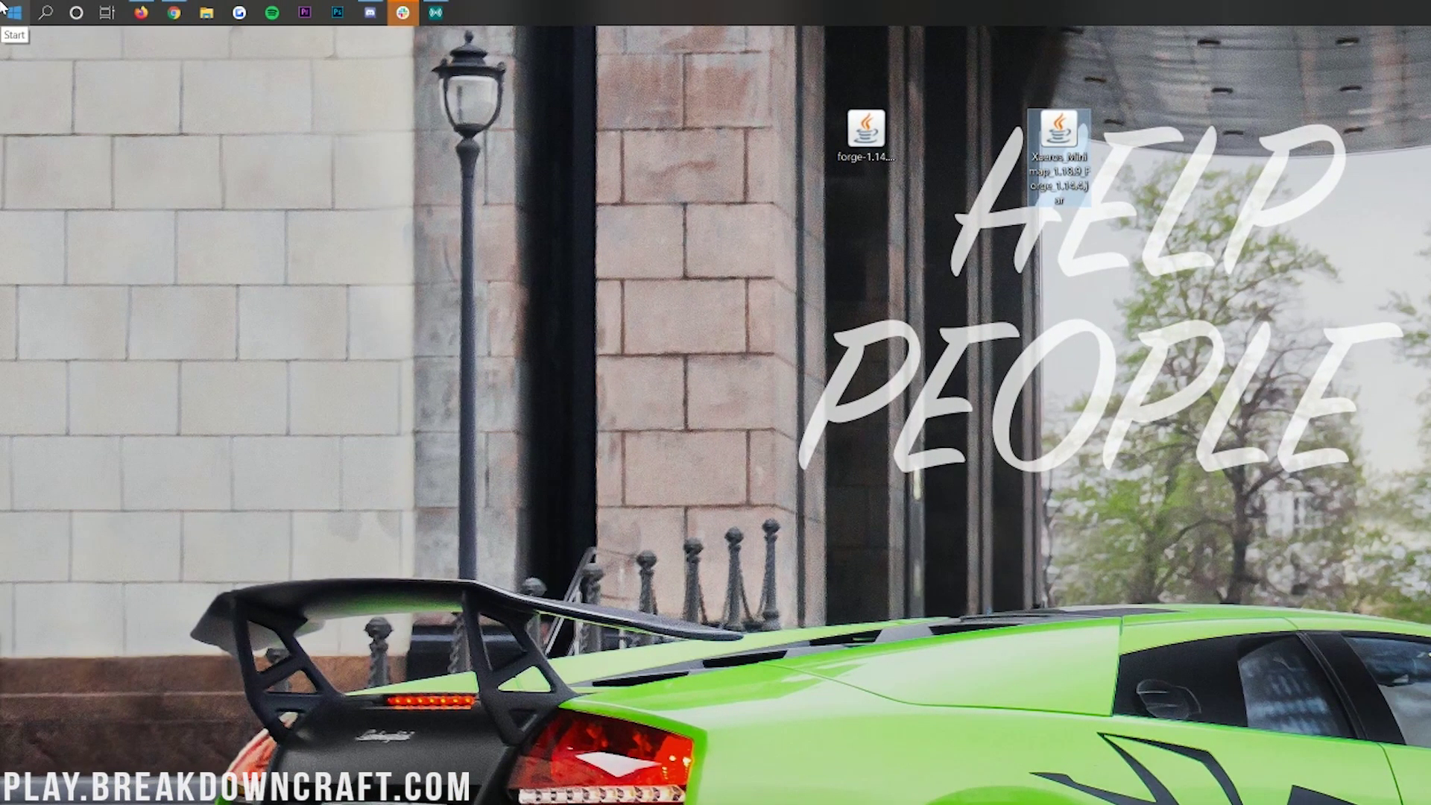
Open the .minecraft folder under %appdata% using the Run dialog
click(3, 6)
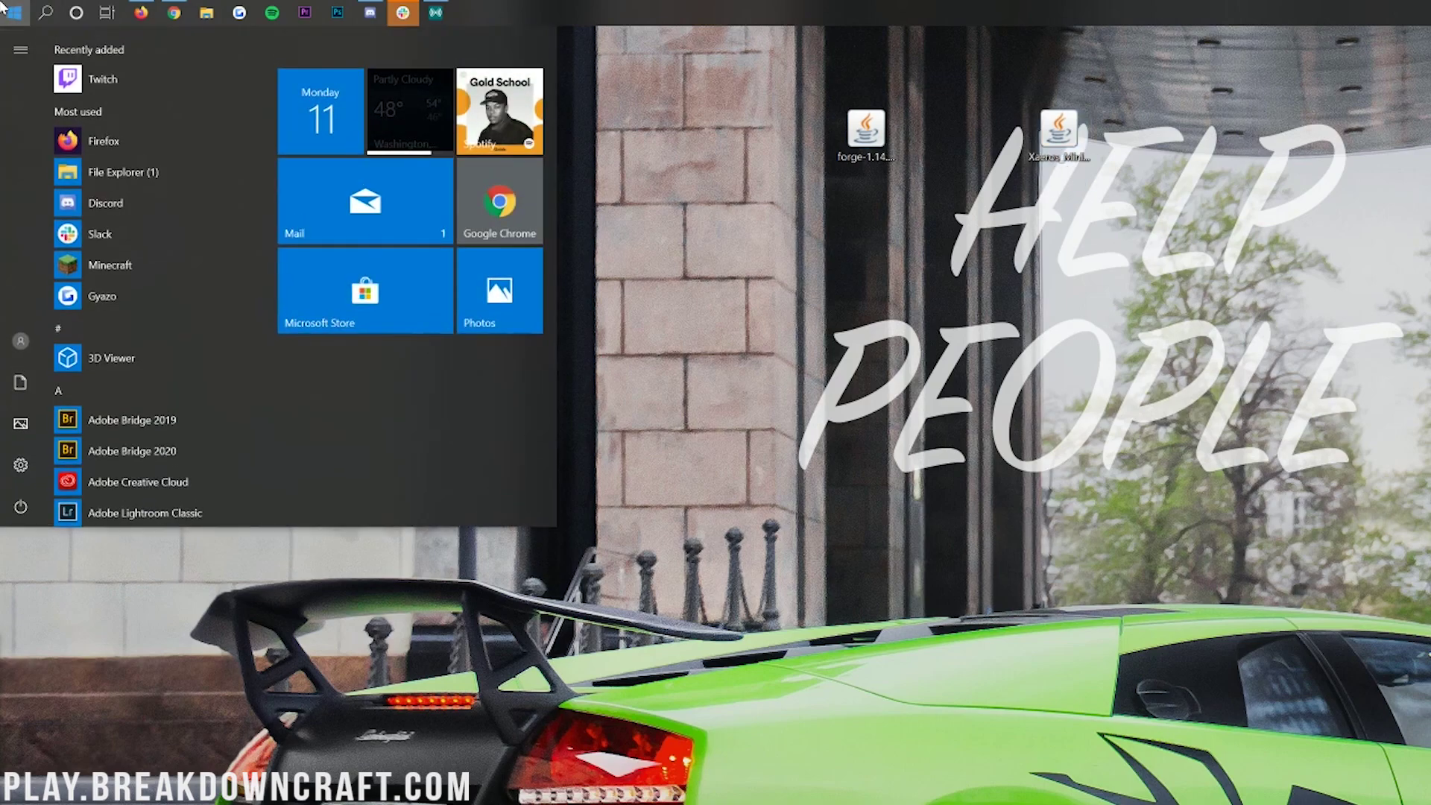
text(run)
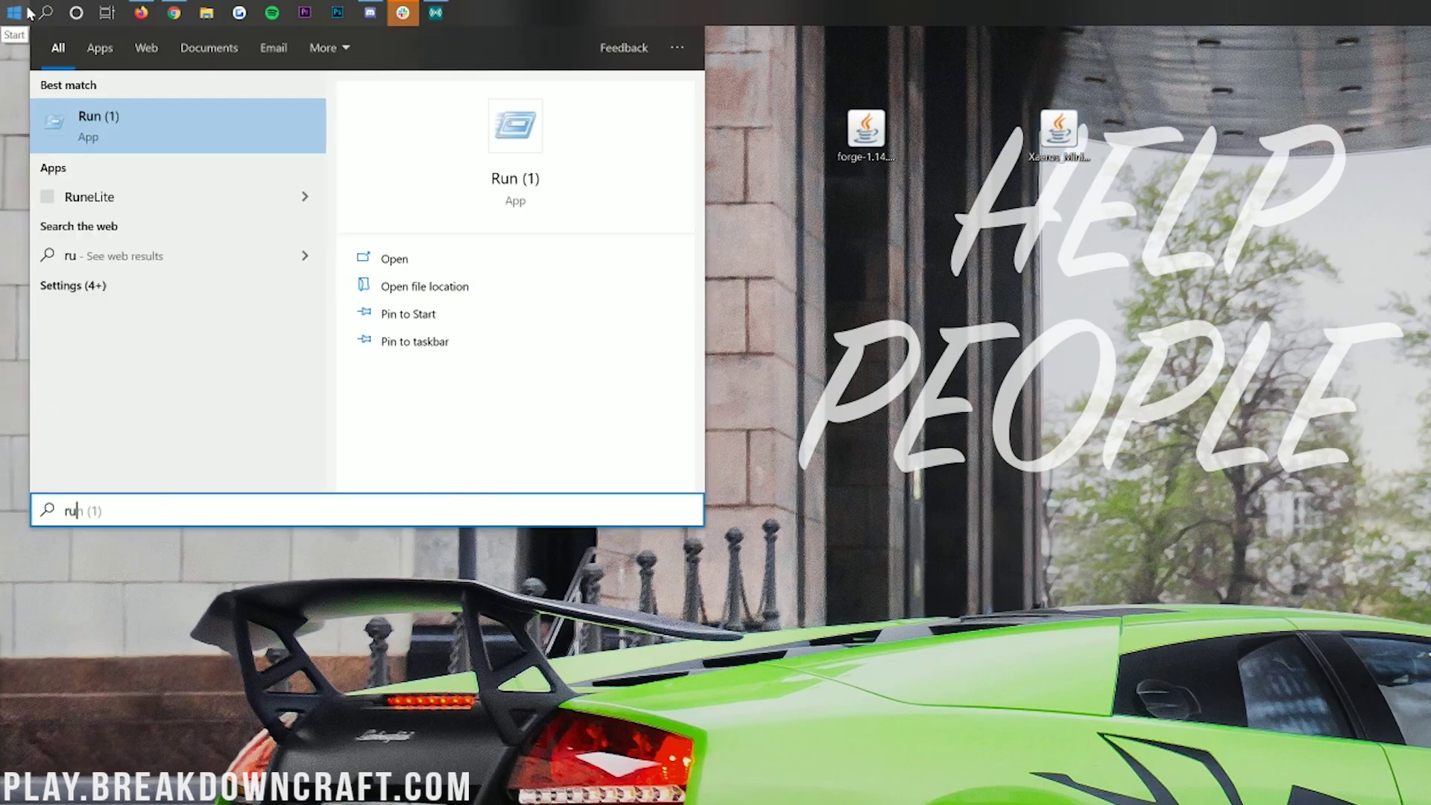
click(96, 131)
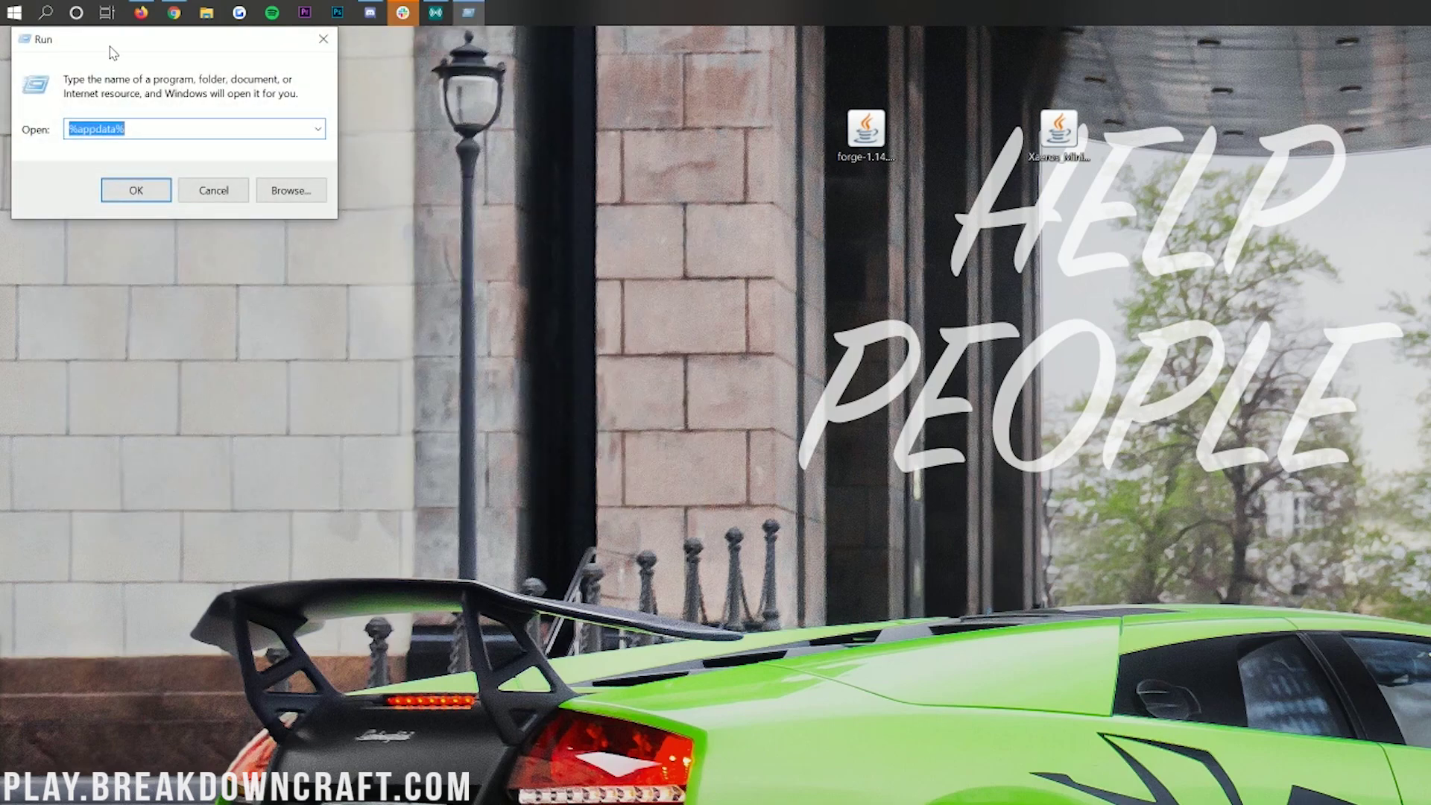
click(153, 156)
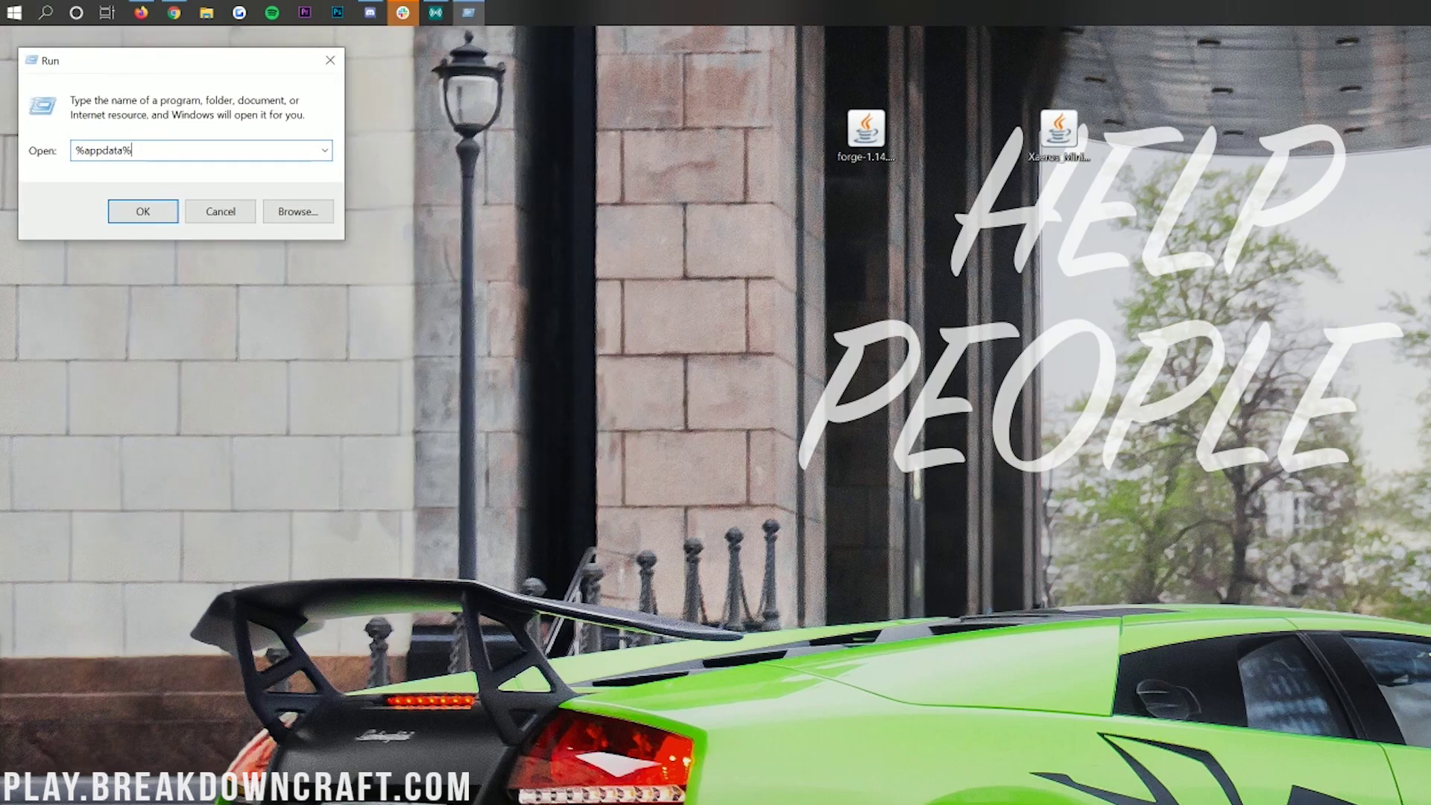
key(ctrl+a)
text(%appda)
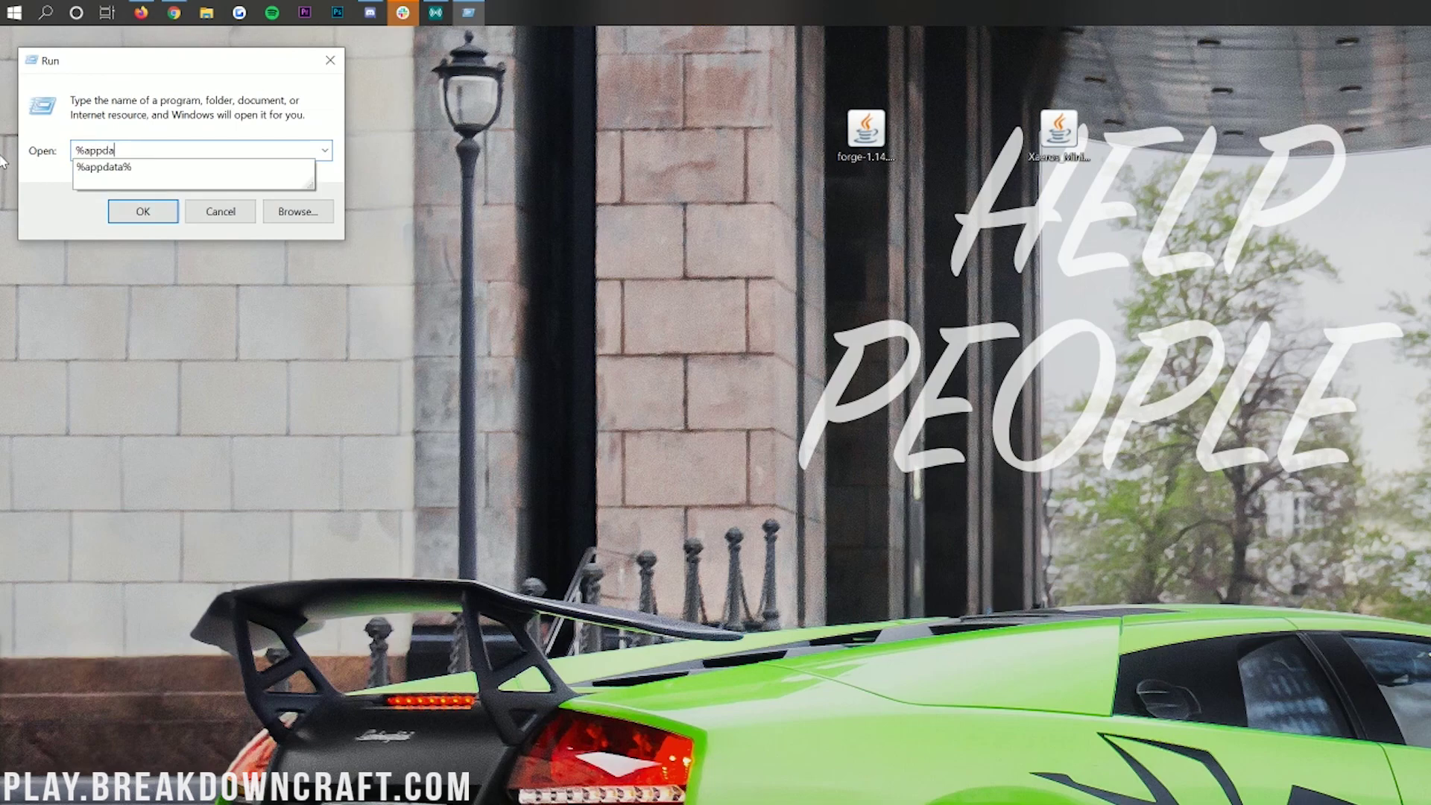
text(ta%)
key(Return)
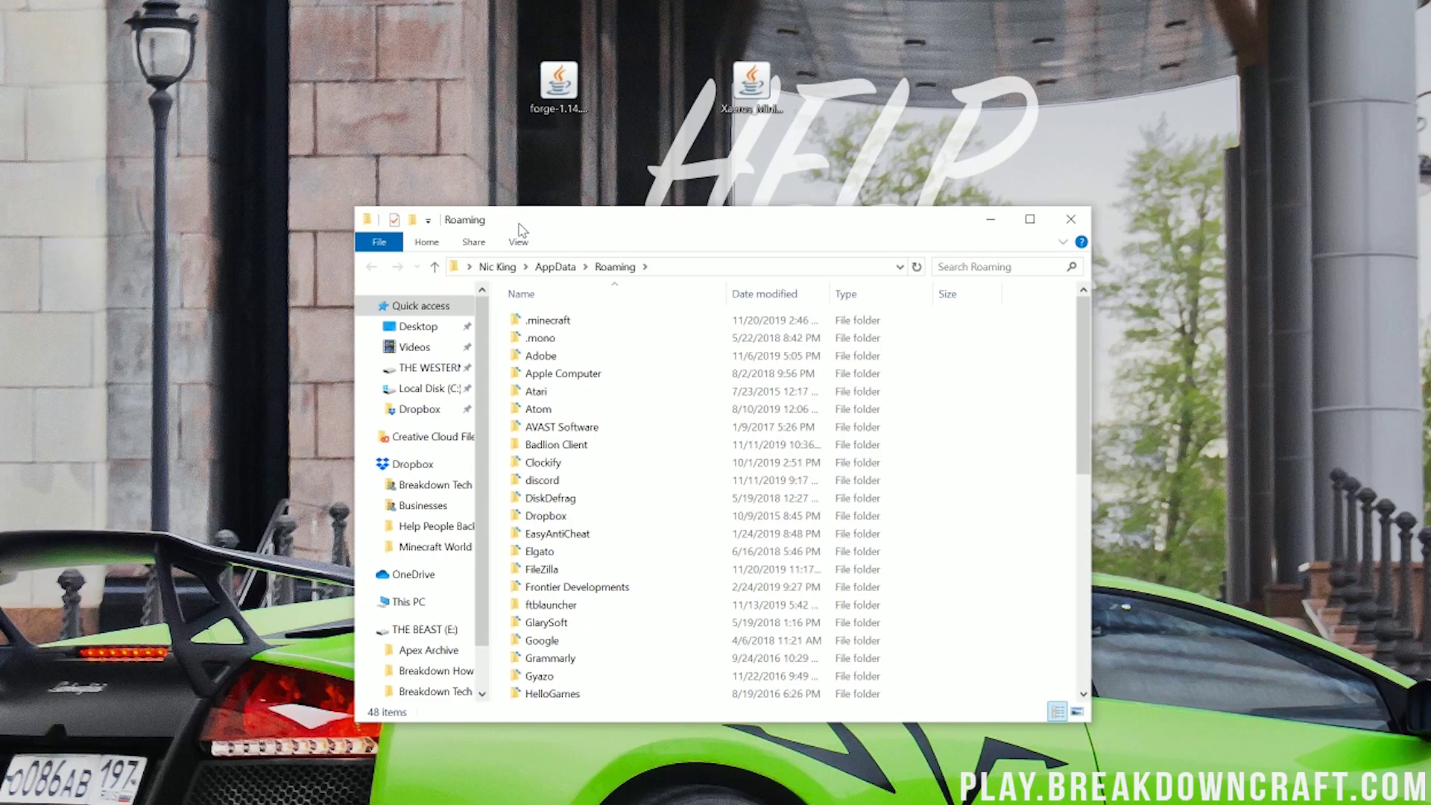
drag(519, 229, 580, 232)
click(615, 328)
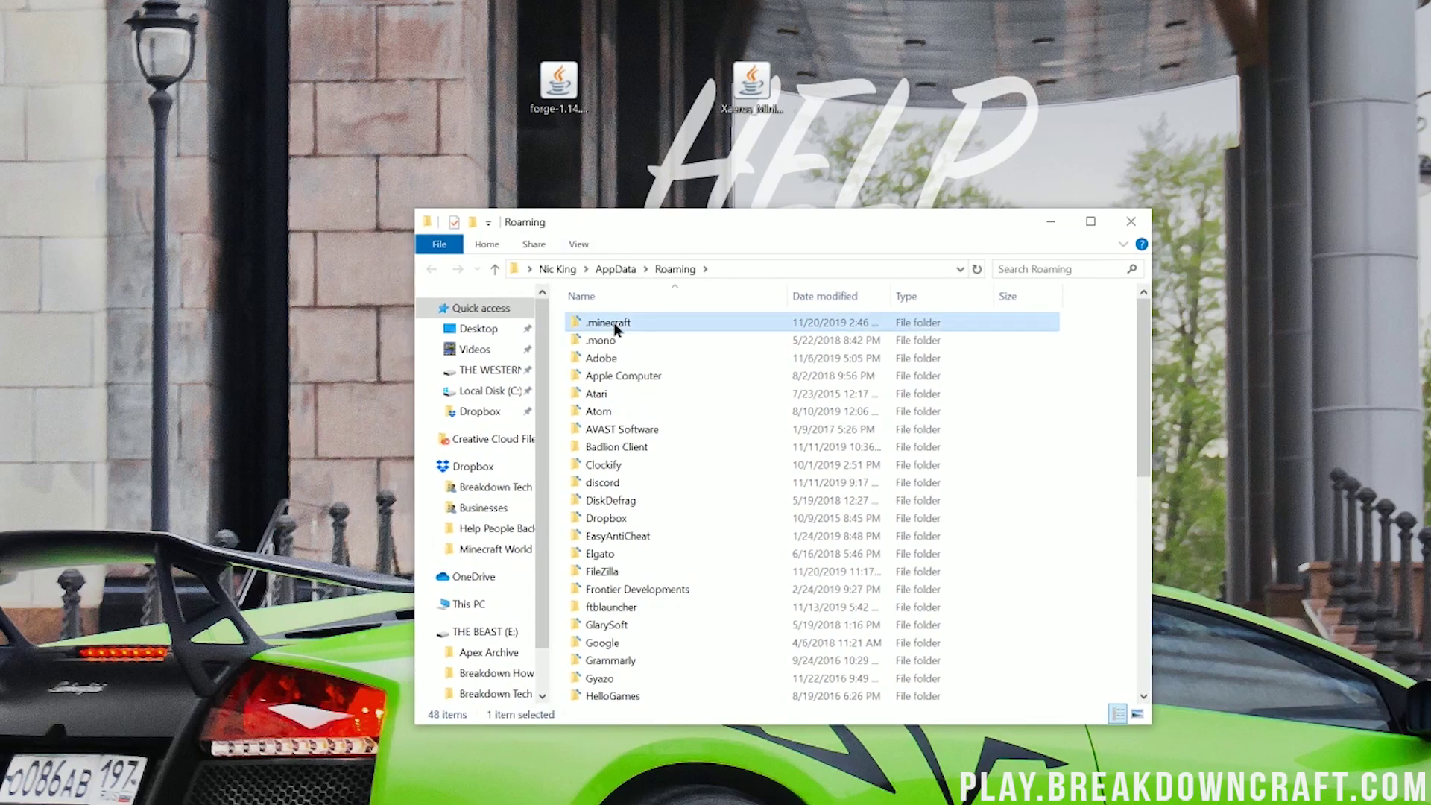
double_click(615, 328)
Replace the old mods folder with a new empty 'mods' folder and copy in the Xaero's Minimap jar
click(612, 486)
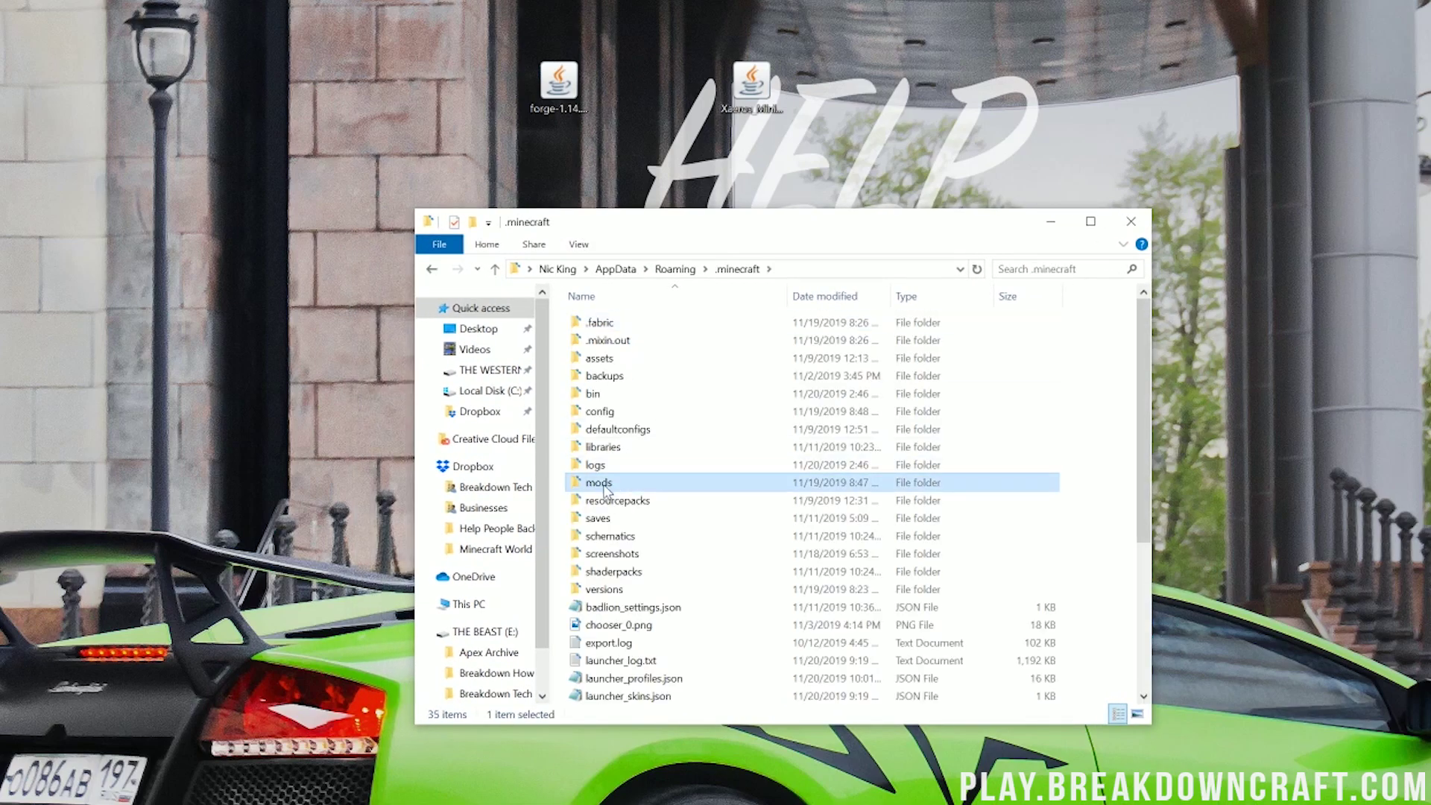
key(Delete)
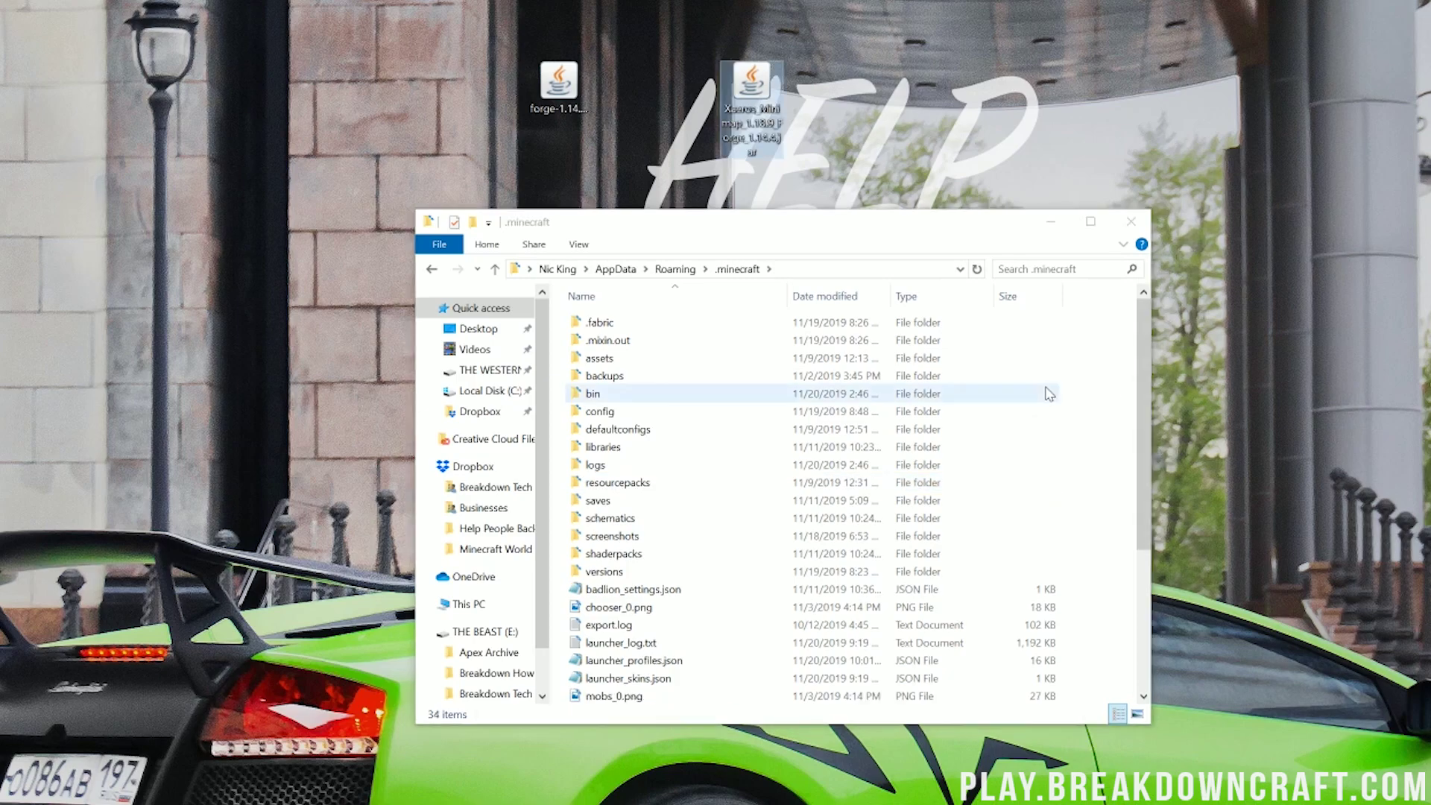
right_click(561, 322)
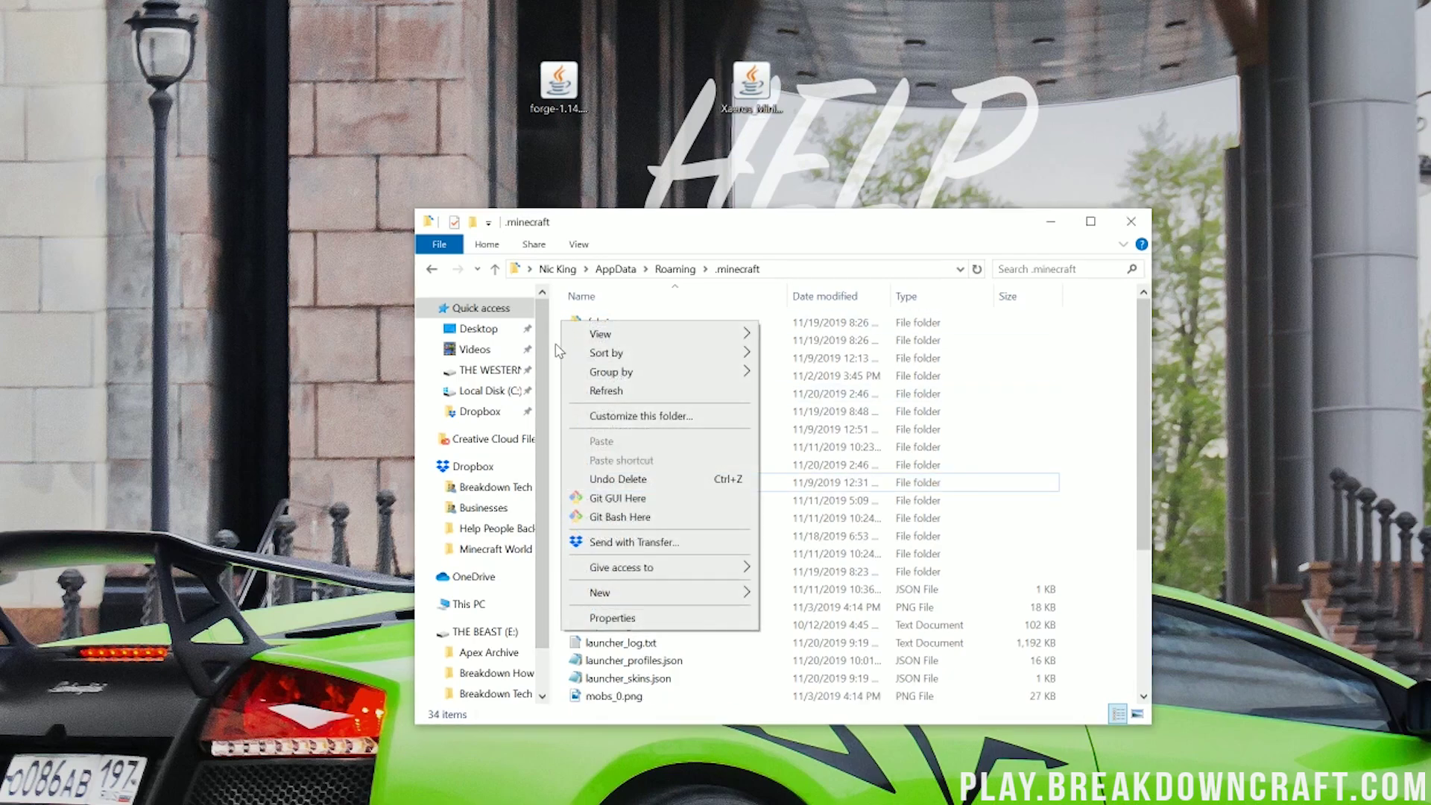
mouse_move(633, 594)
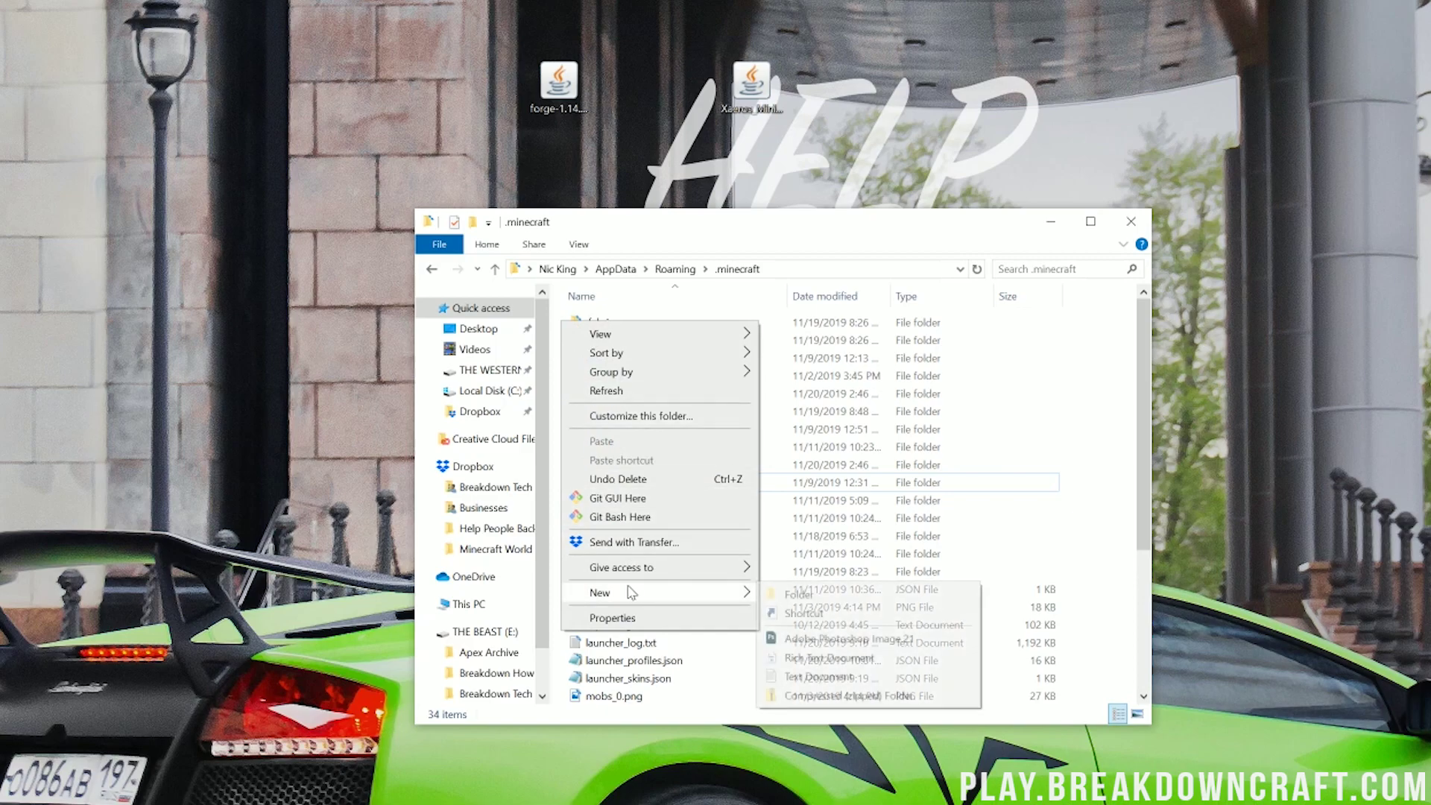
click(813, 595)
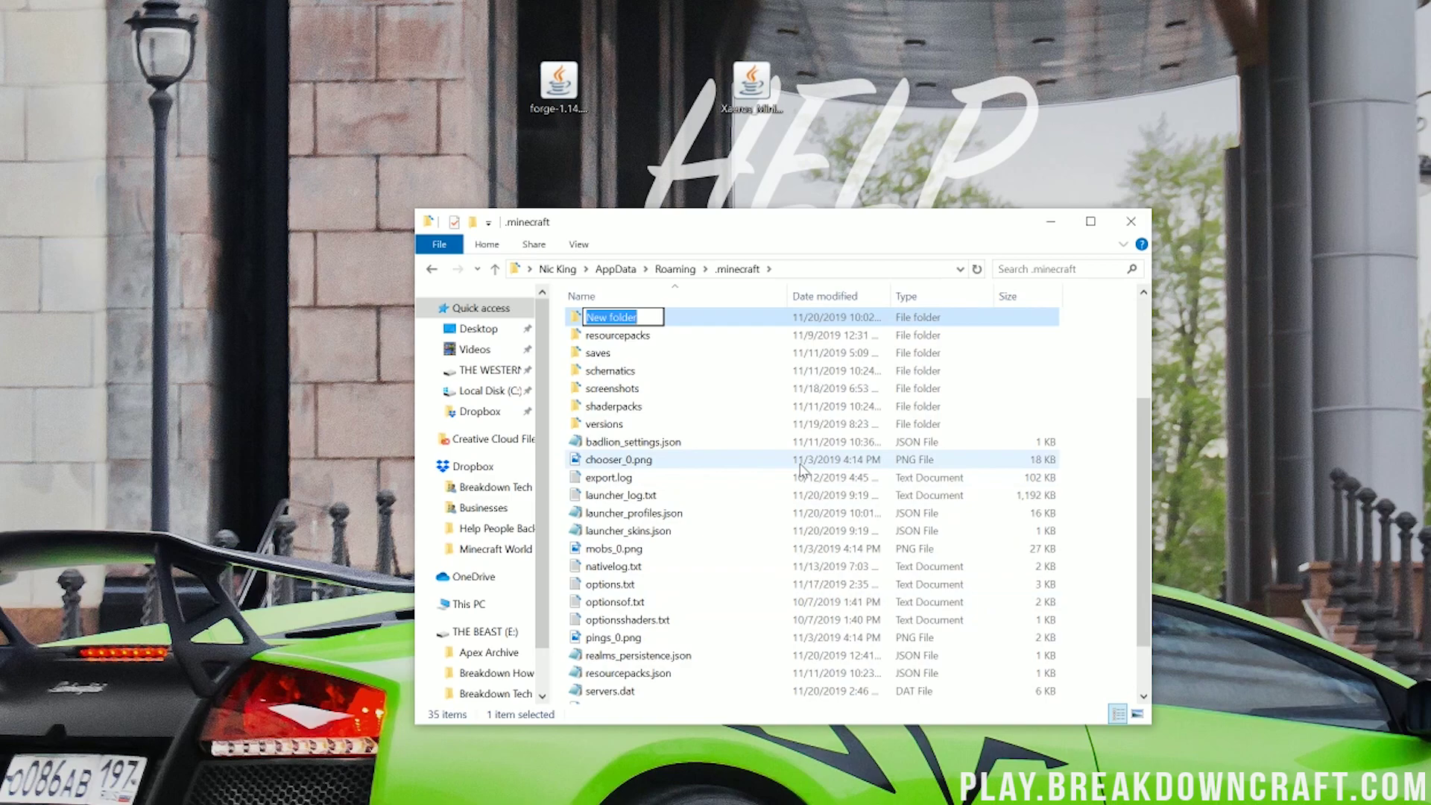
text(mods)
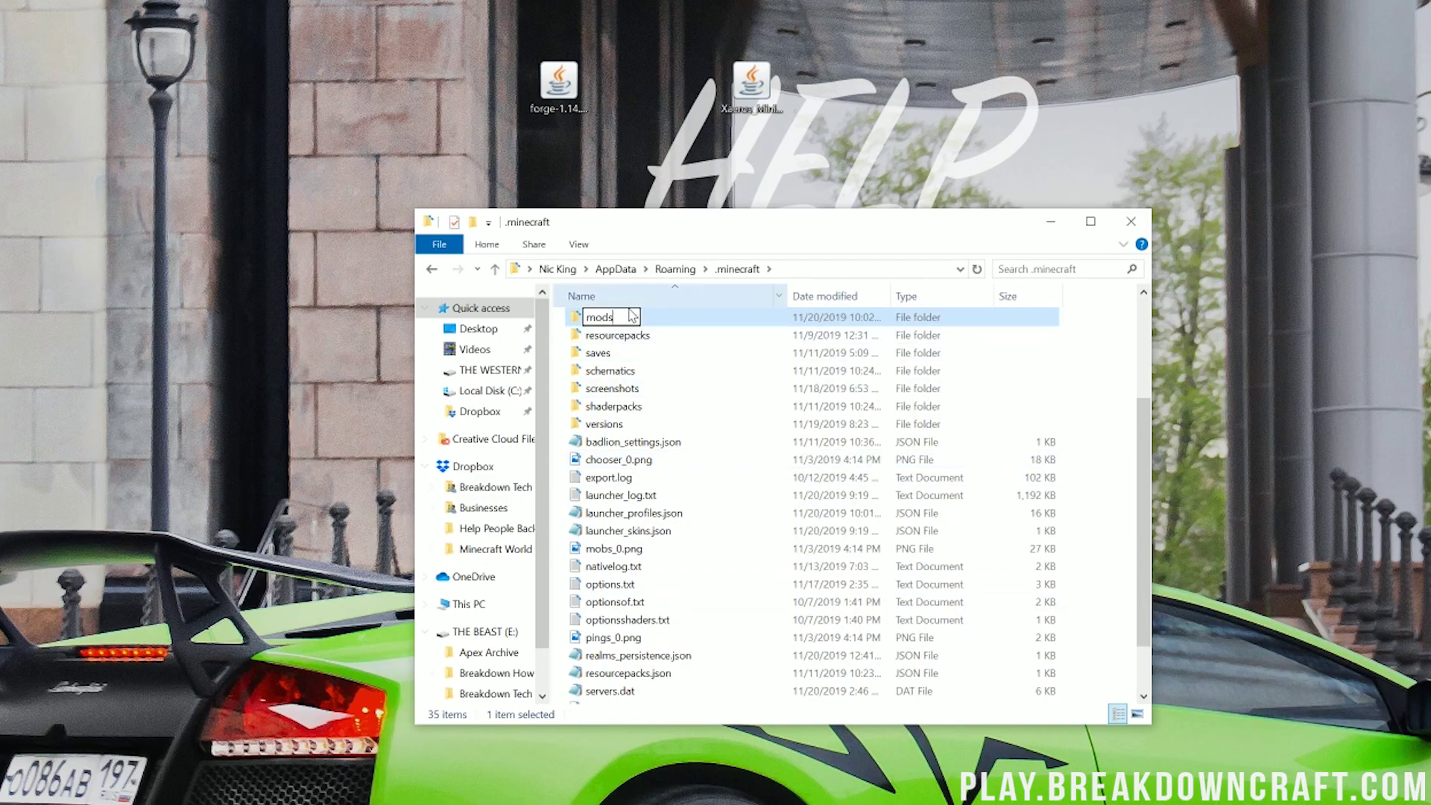
key(ctrl+a)
key(Return)
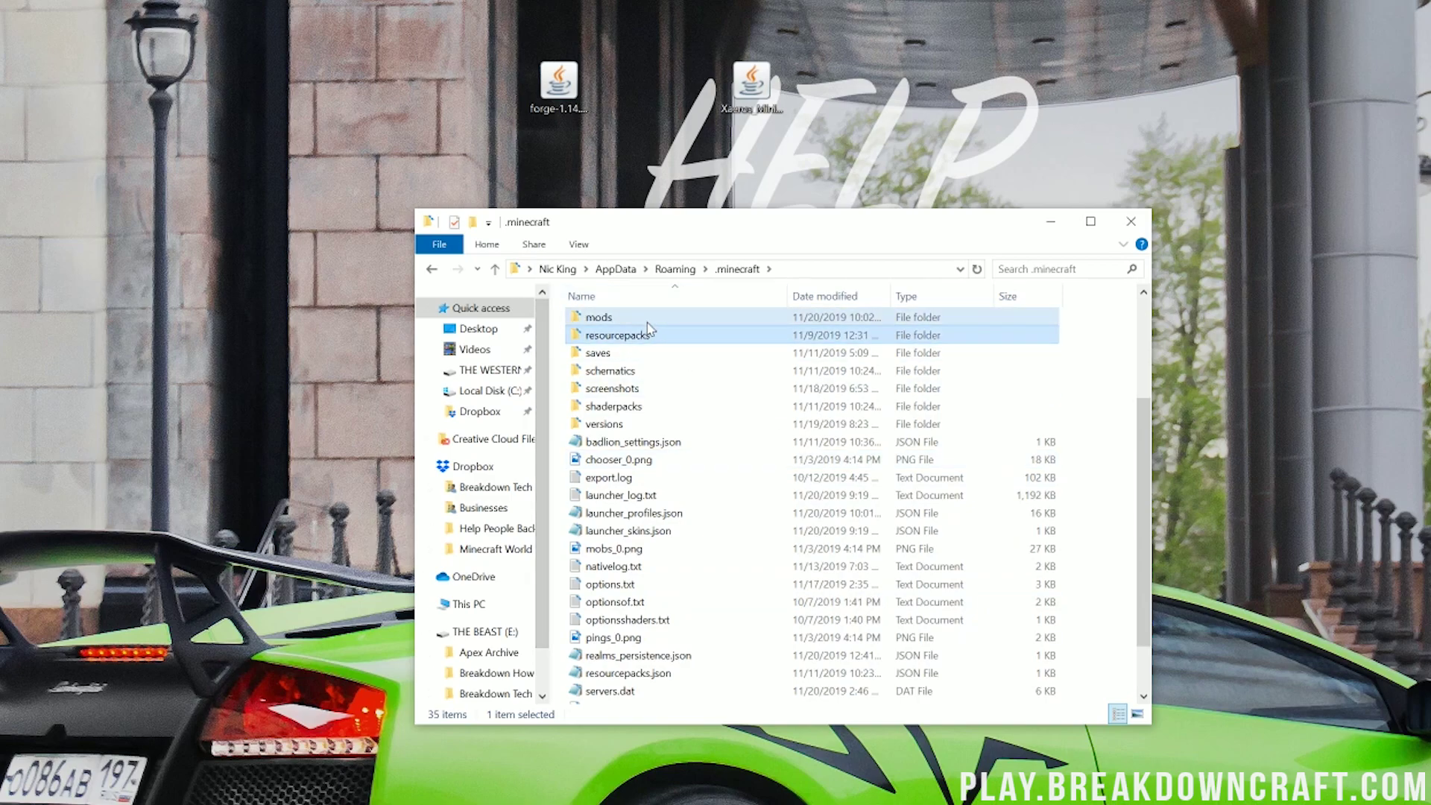
double_click(647, 322)
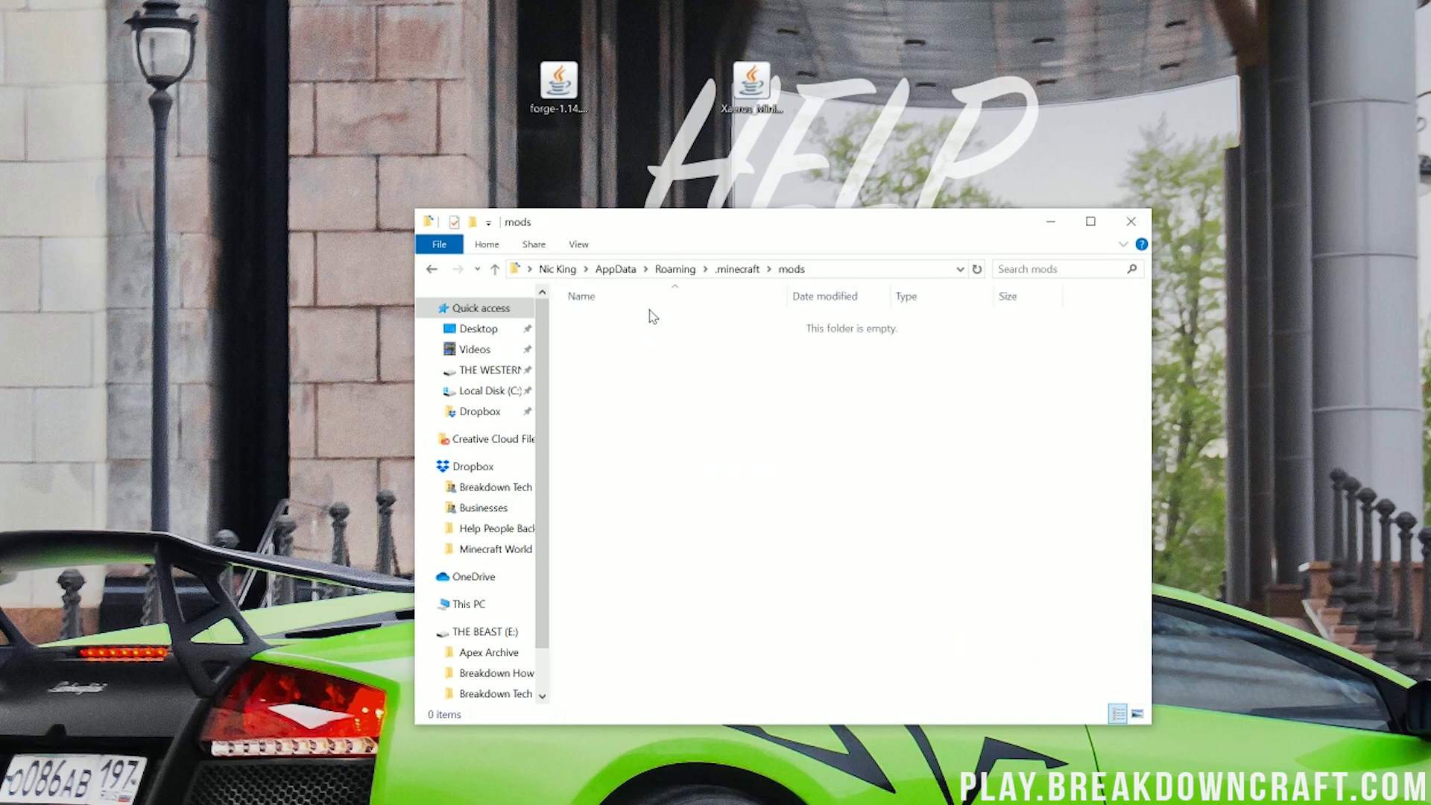
drag(751, 84, 682, 440)
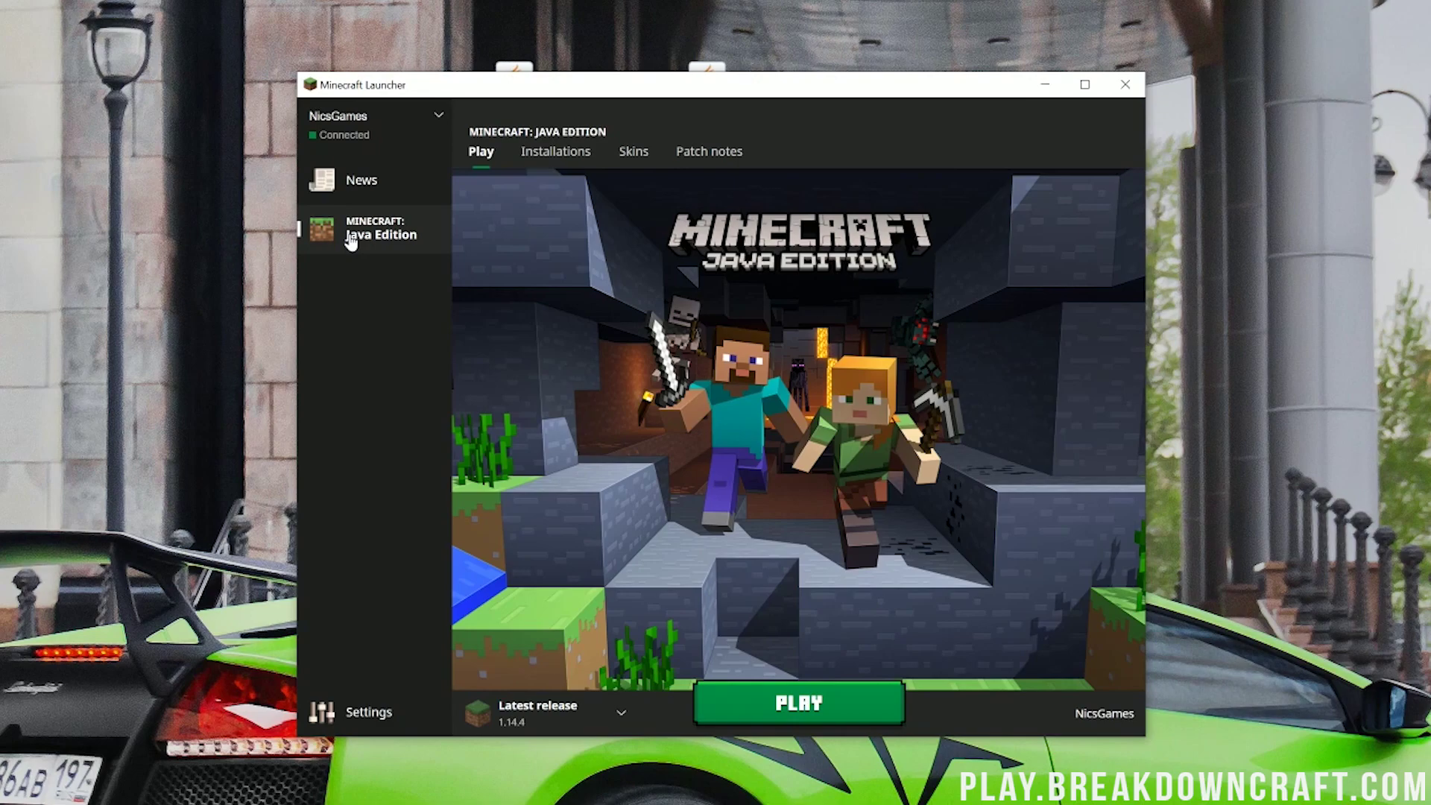
Select the forge profile in the launcher's version picker
click(611, 714)
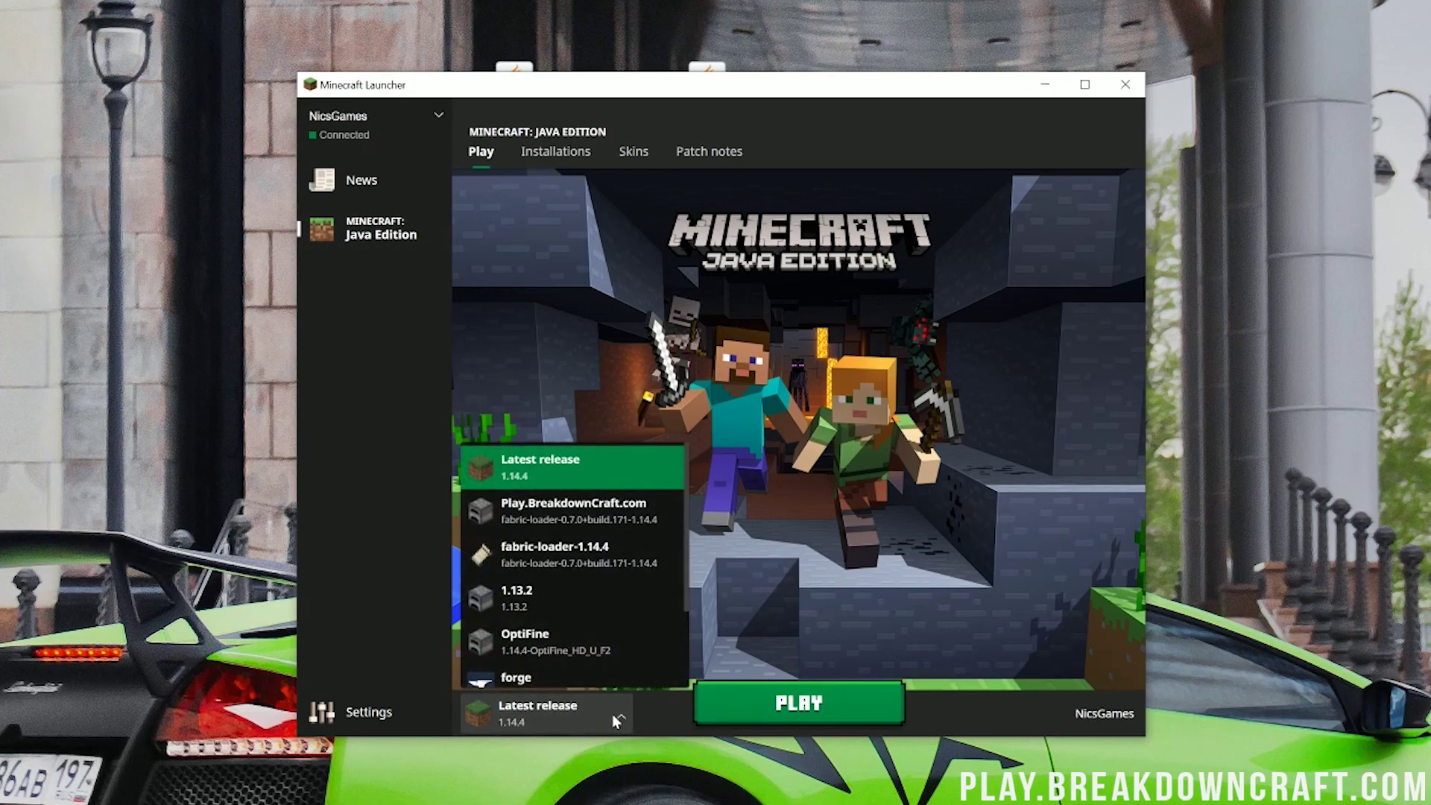
scroll(627, 627, down, 2)
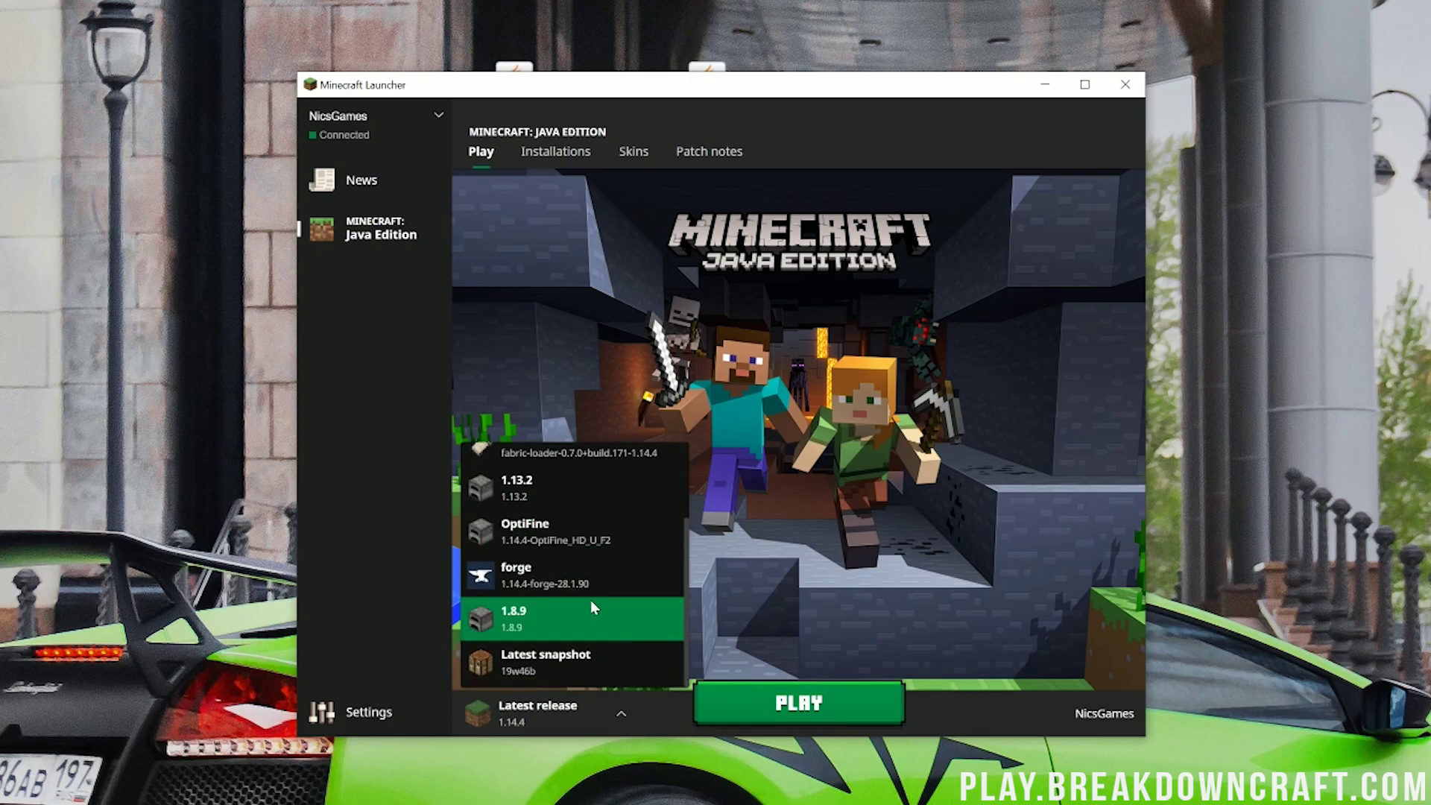
click(531, 577)
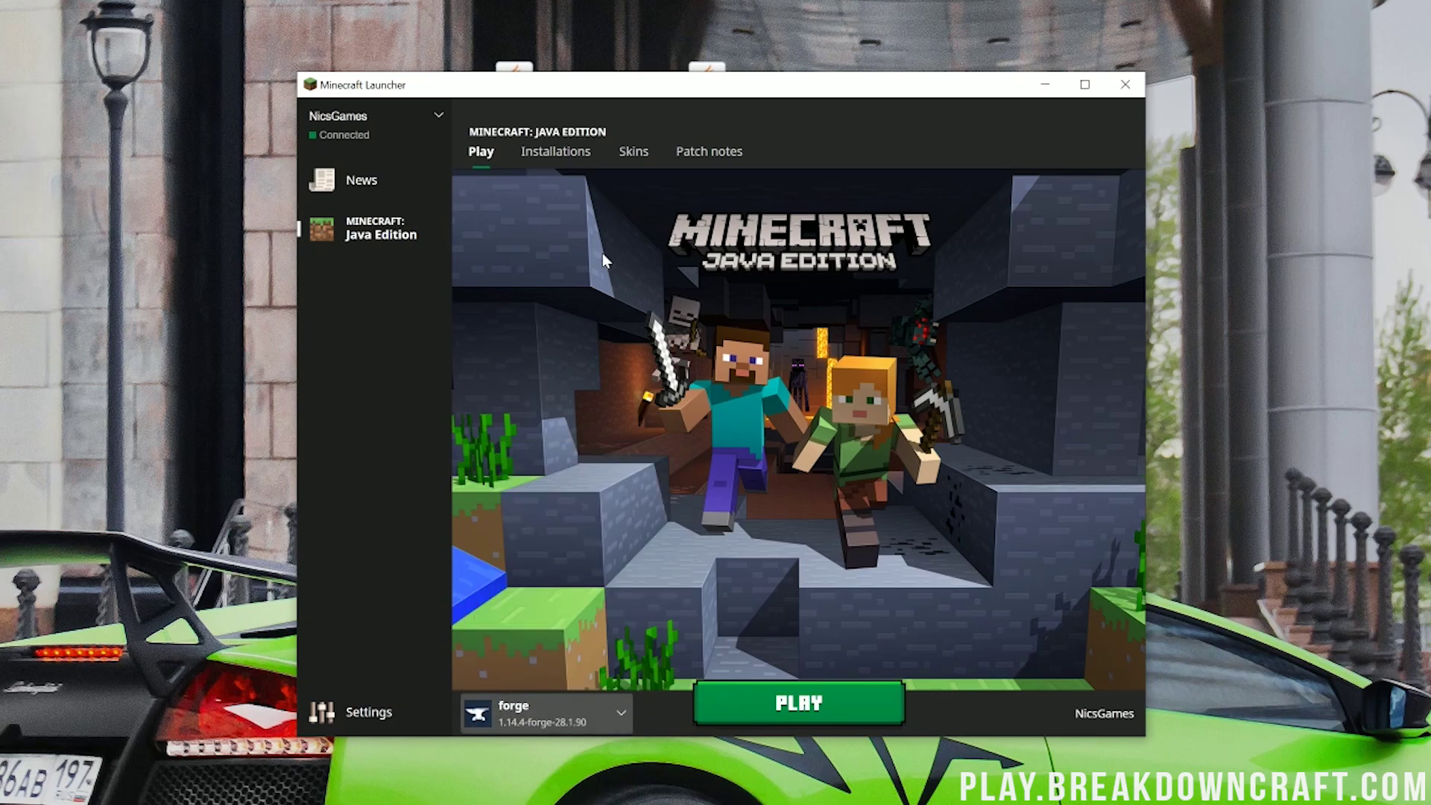
Delete the old Play.BreakdownCraft.com installation and begin a new installation
click(549, 165)
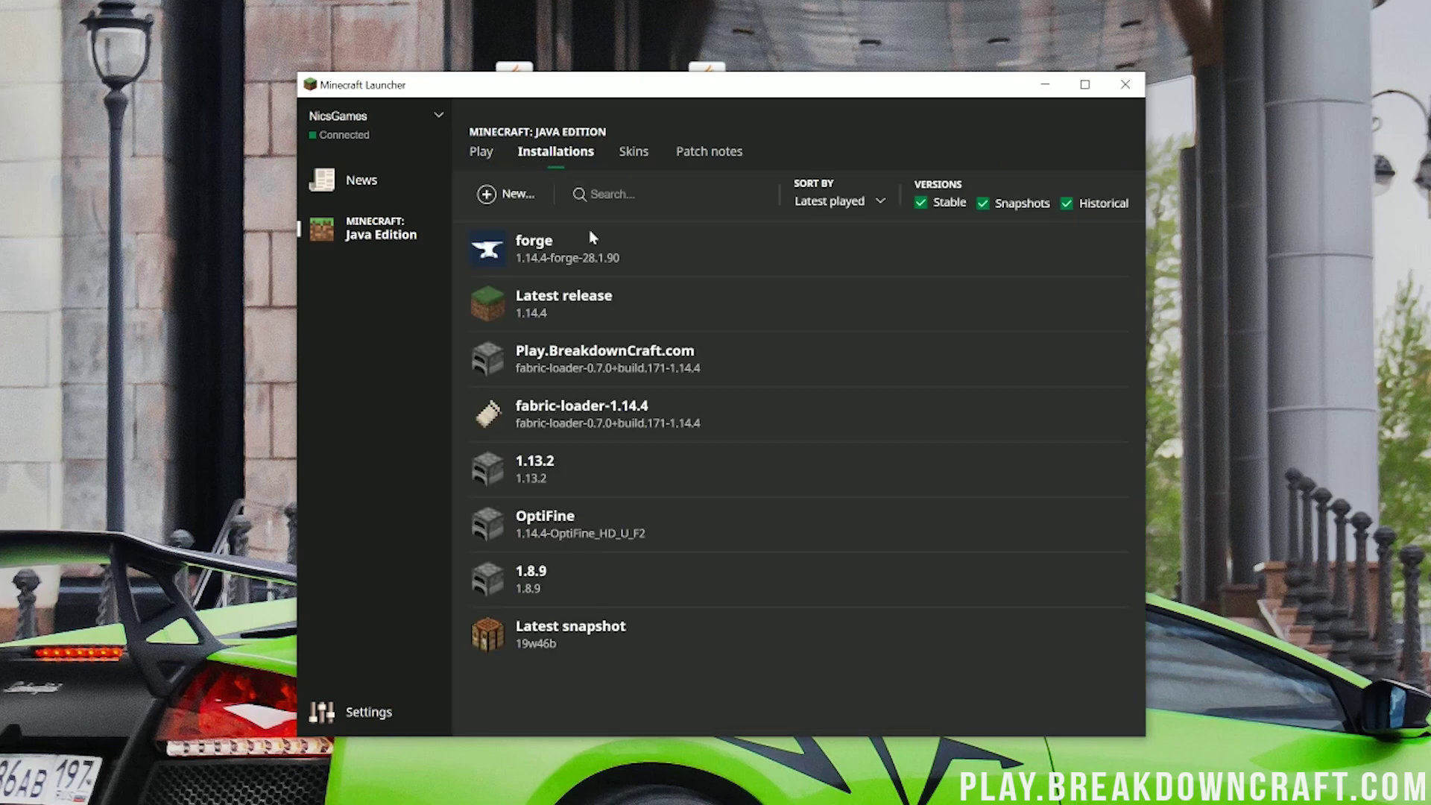
click(1114, 358)
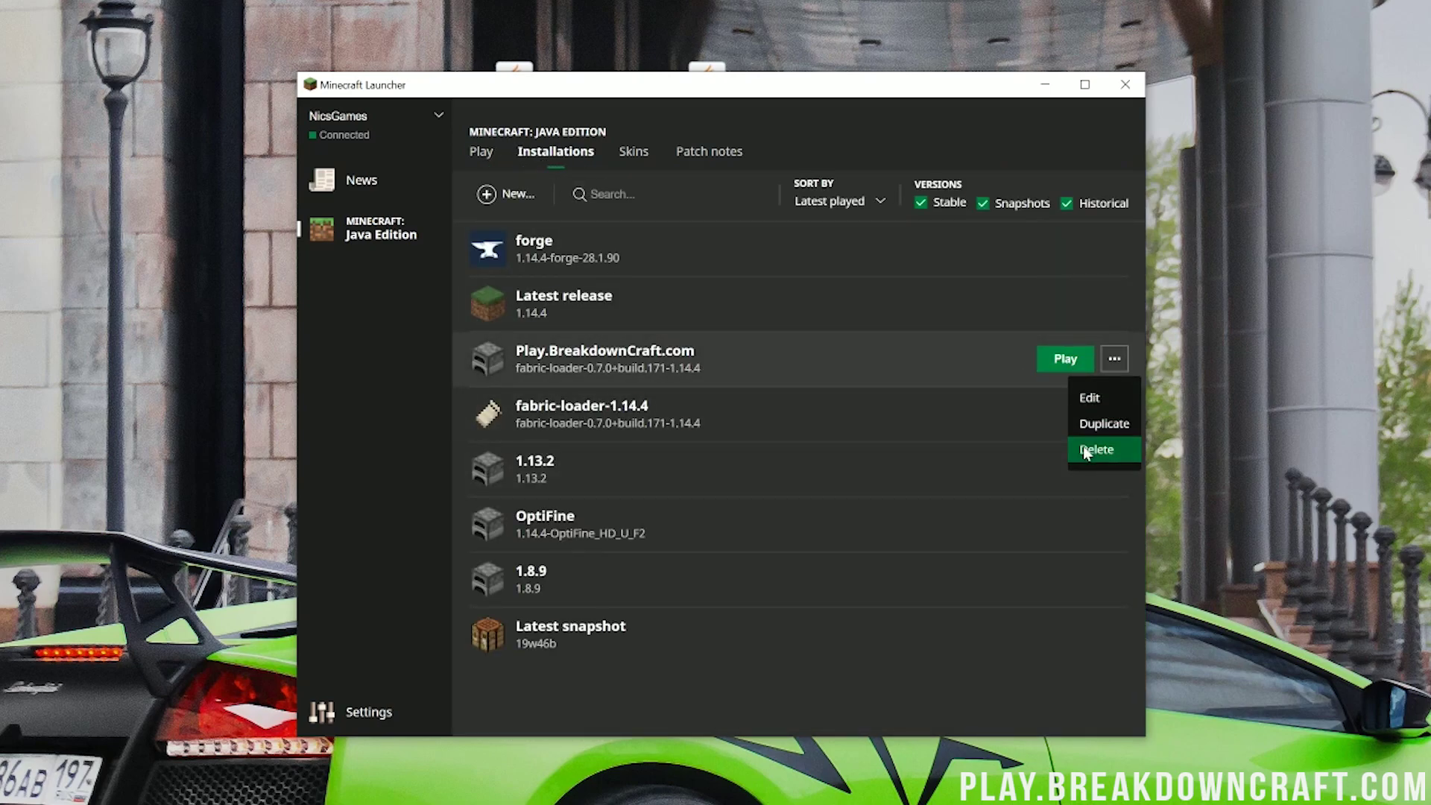
click(1096, 449)
click(756, 466)
click(489, 195)
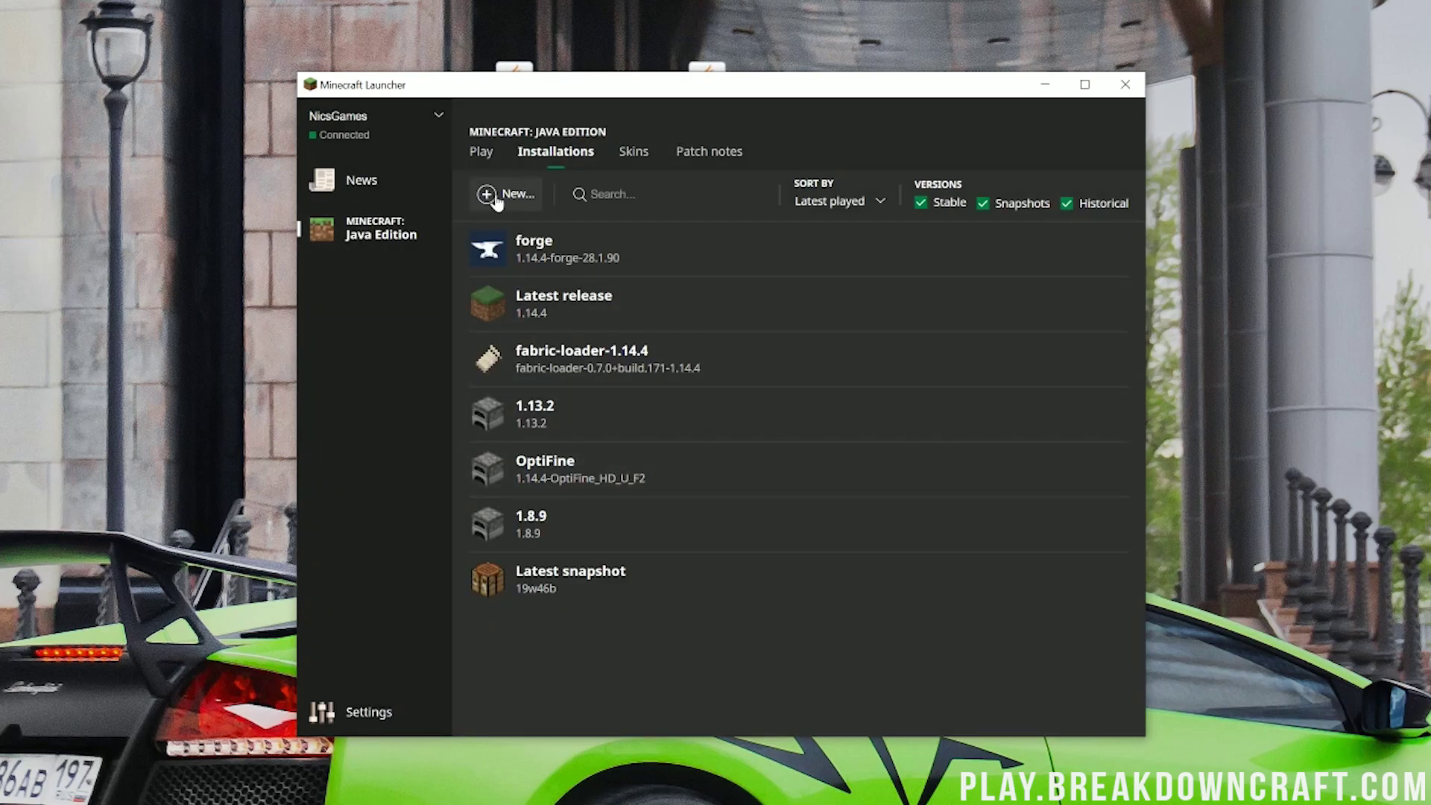
Create installation 'Play.BreakdownCraft.com' on release 1.14.4-forge-28.1.90 with 1920x1080 resolution
click(611, 270)
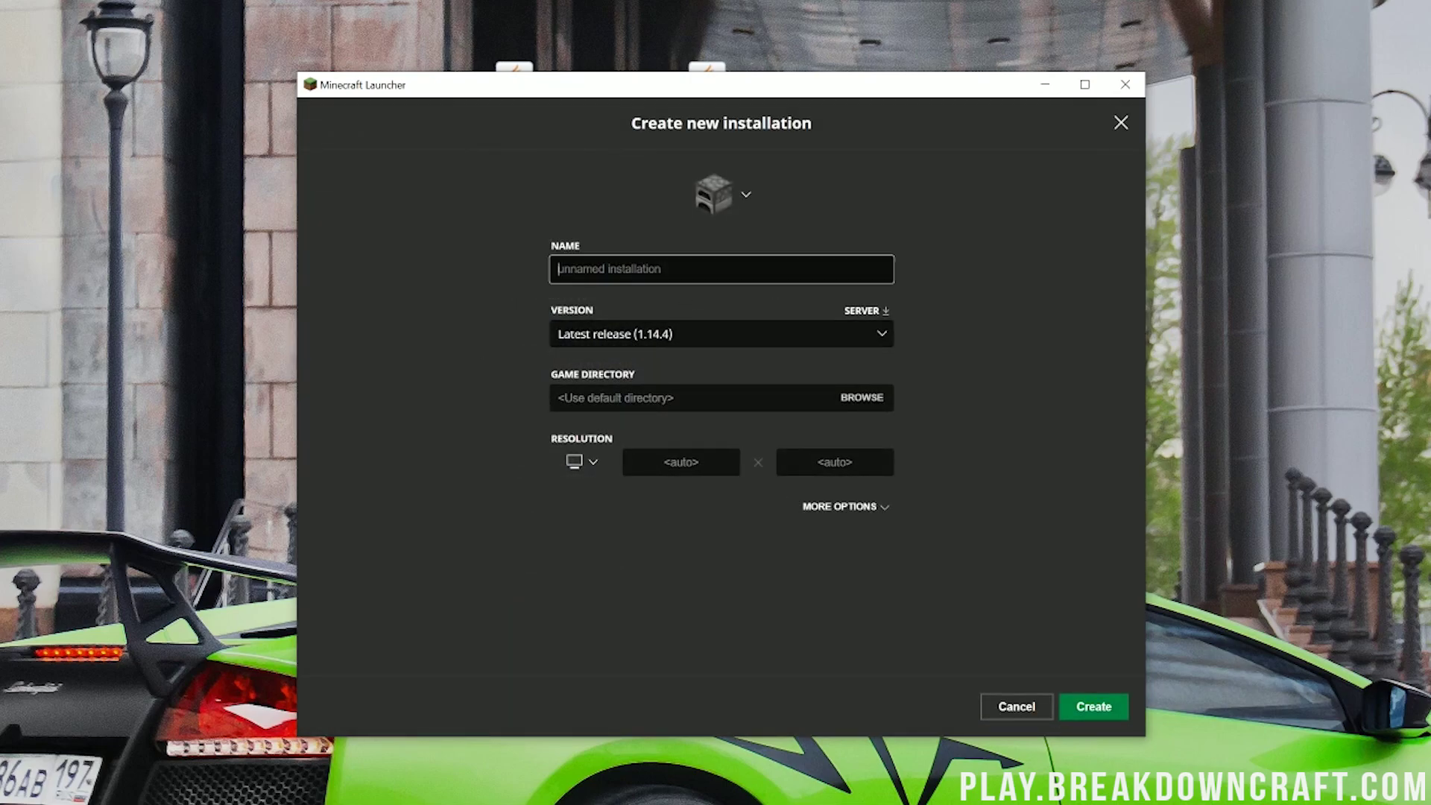
text(Play.BreakdownCraft.com)
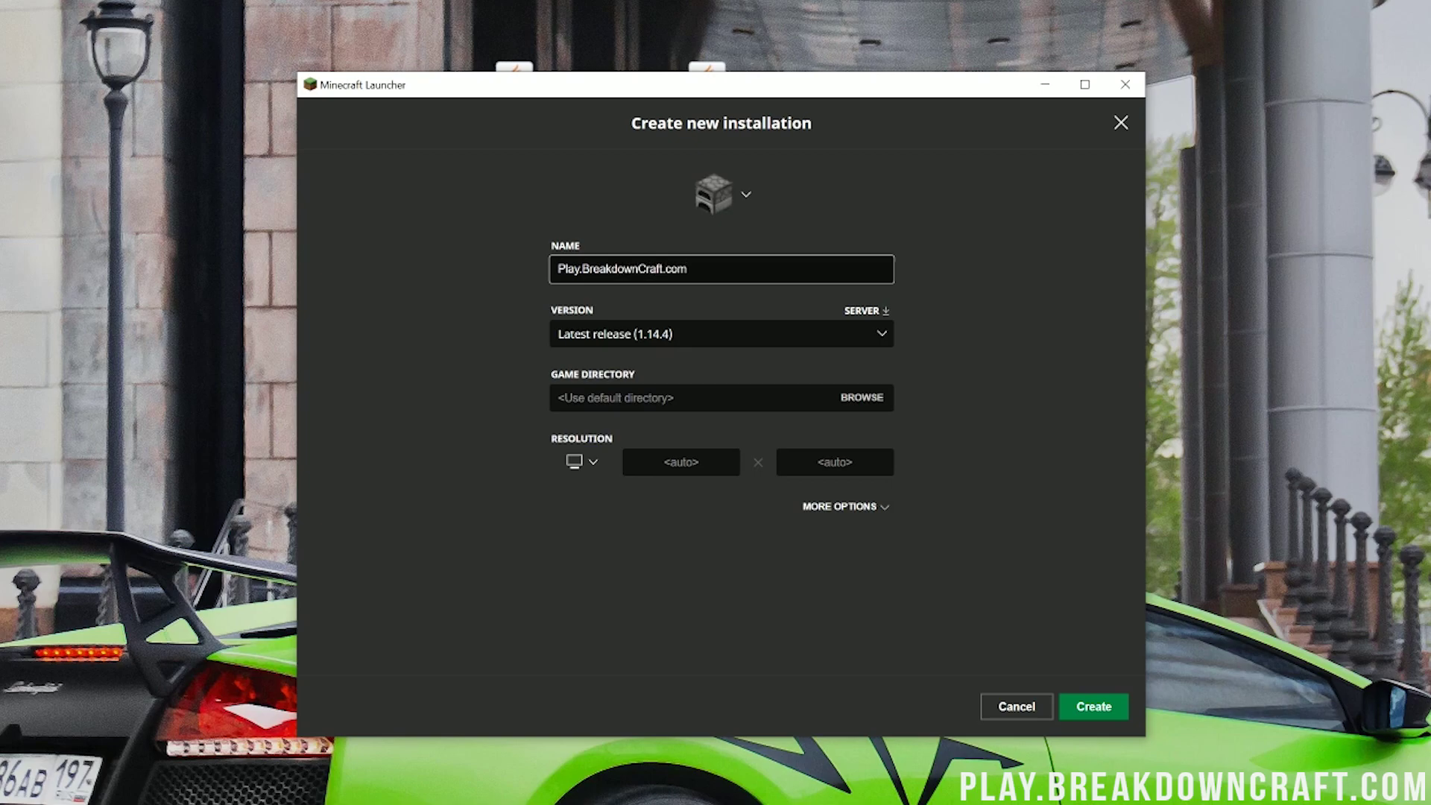
key(ctrl+a)
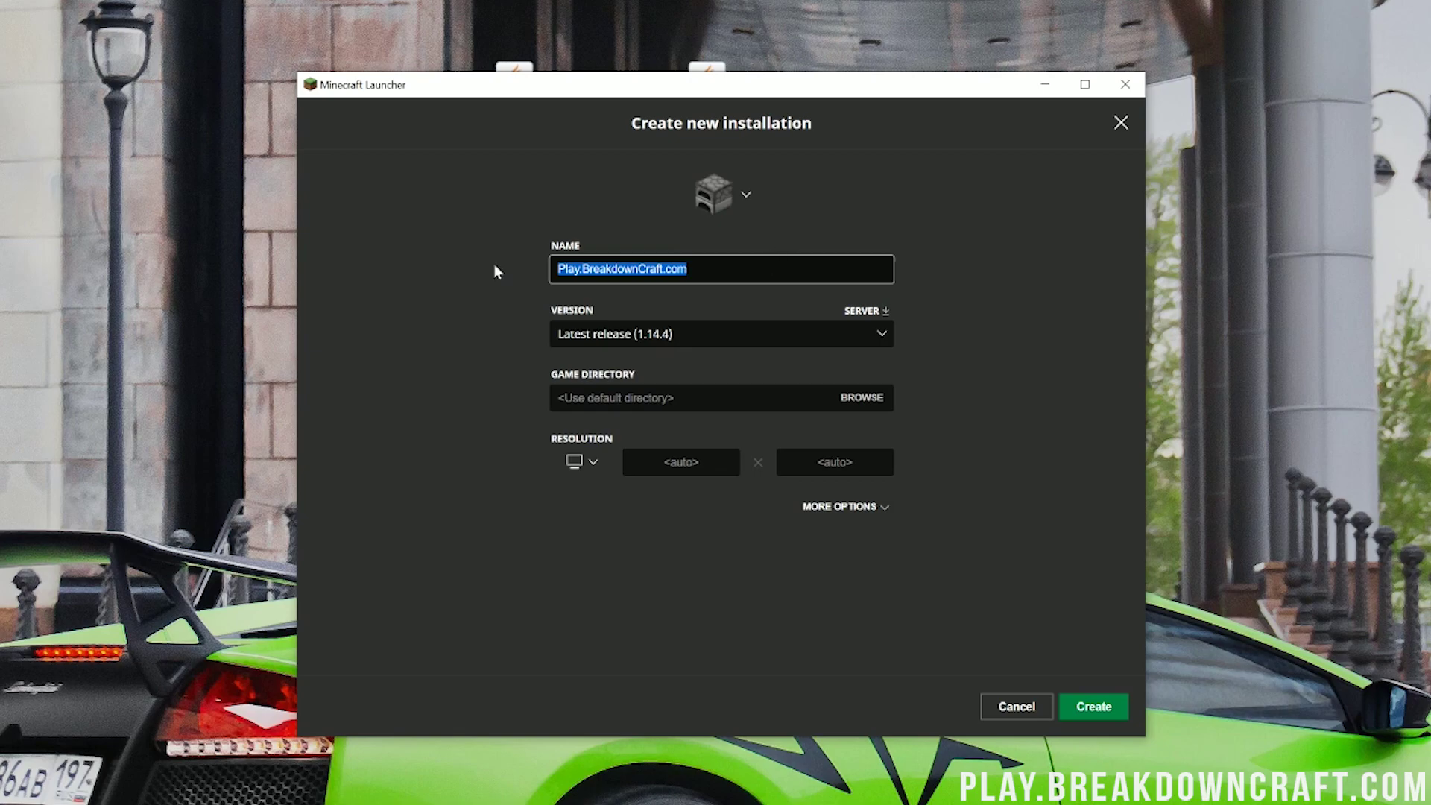
click(463, 355)
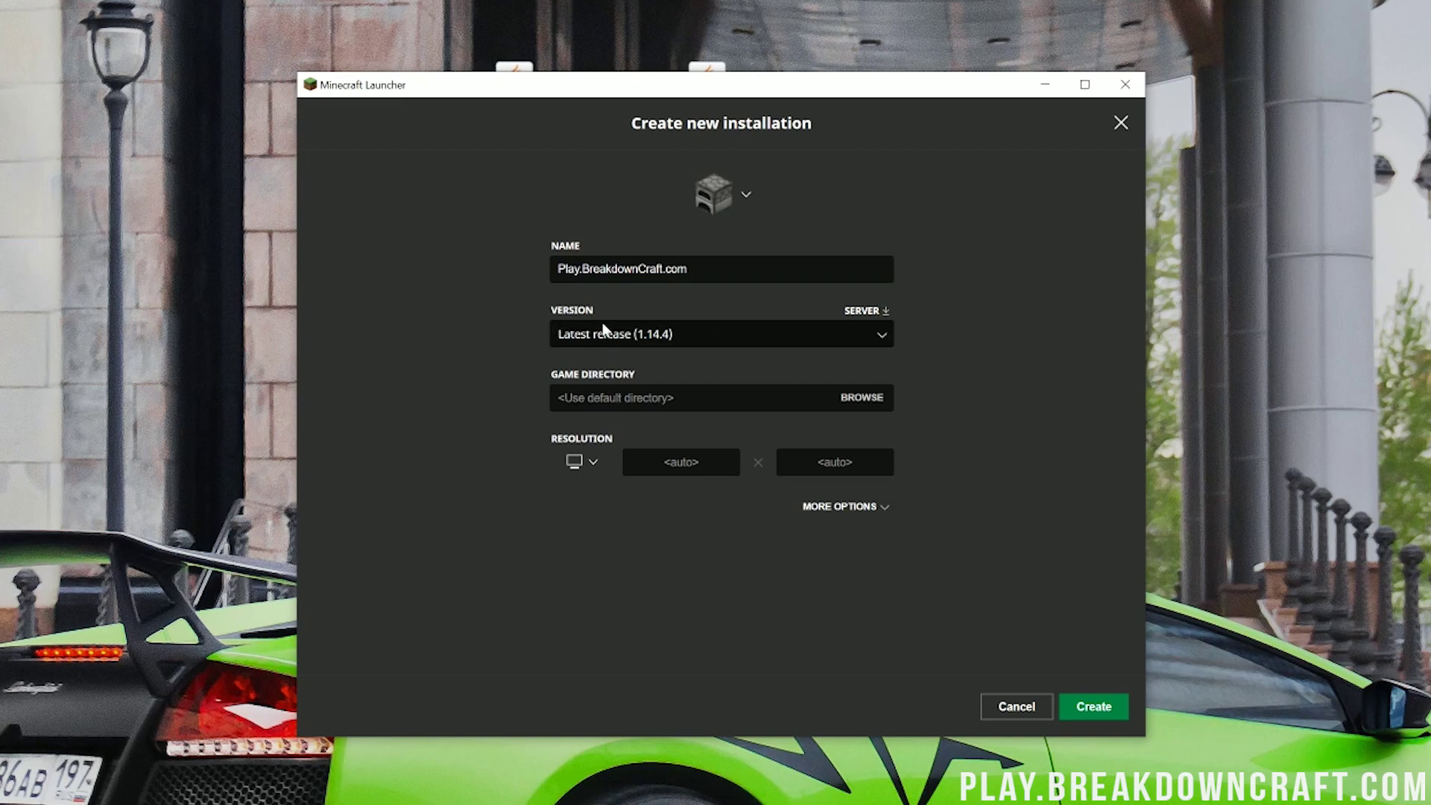
click(683, 331)
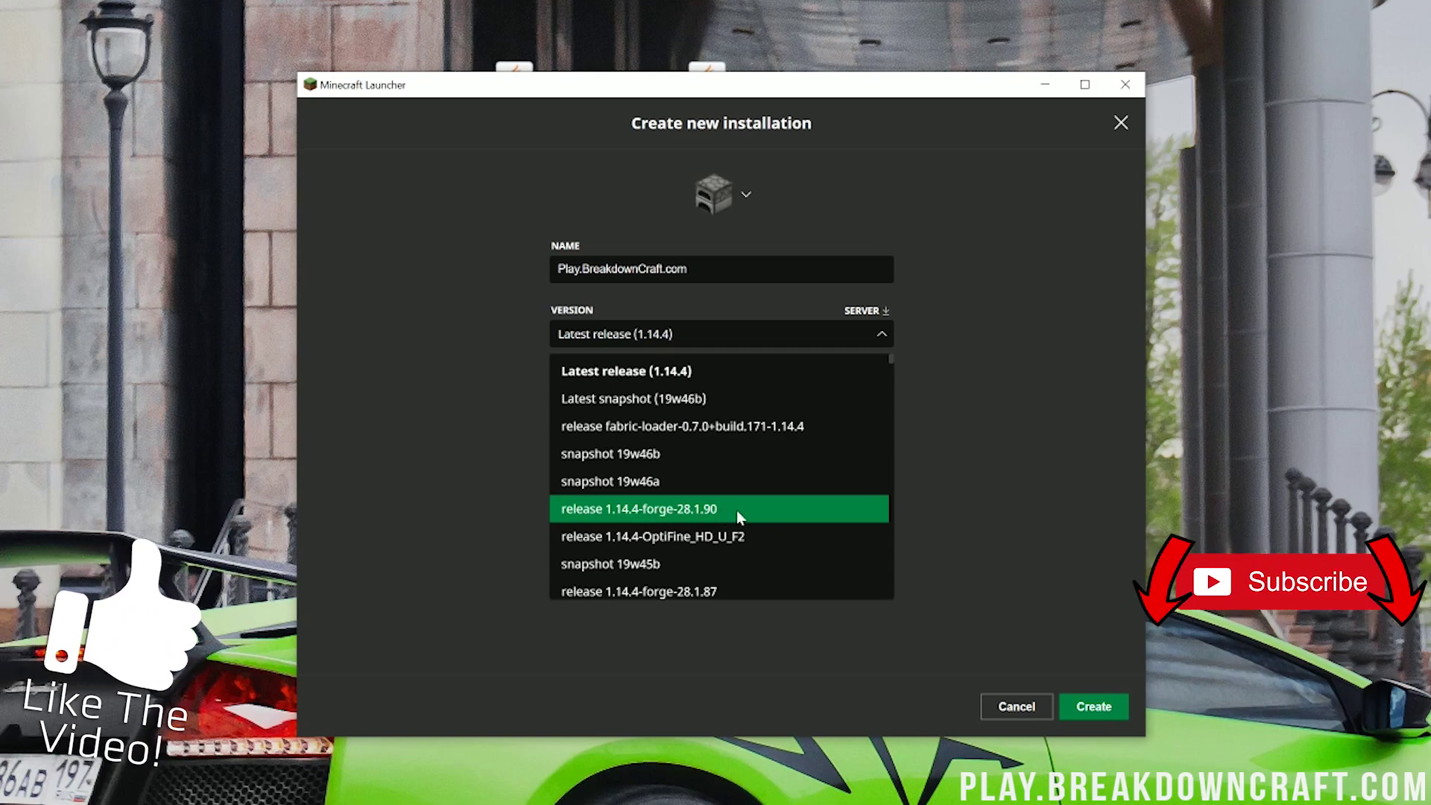
click(687, 513)
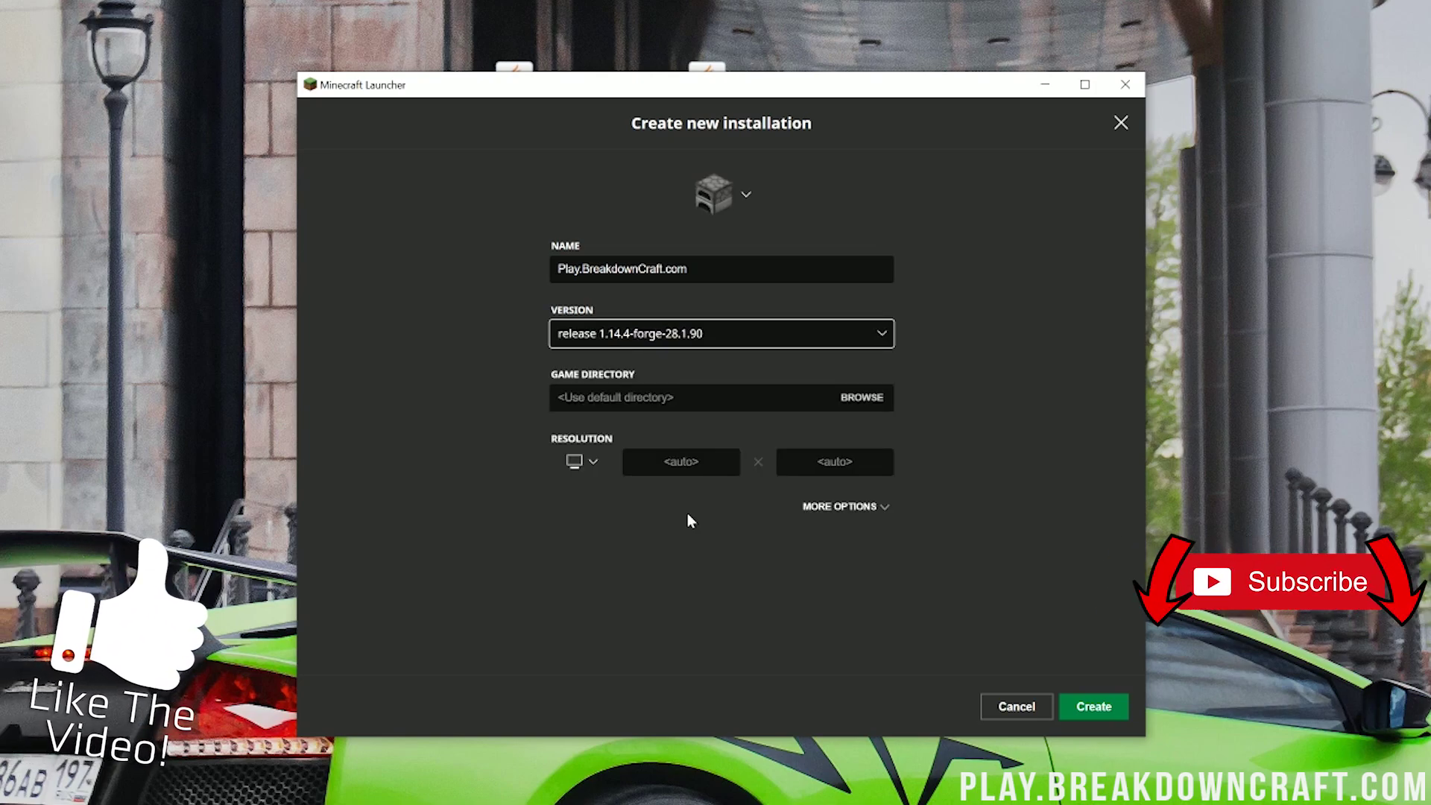
click(582, 468)
click(587, 396)
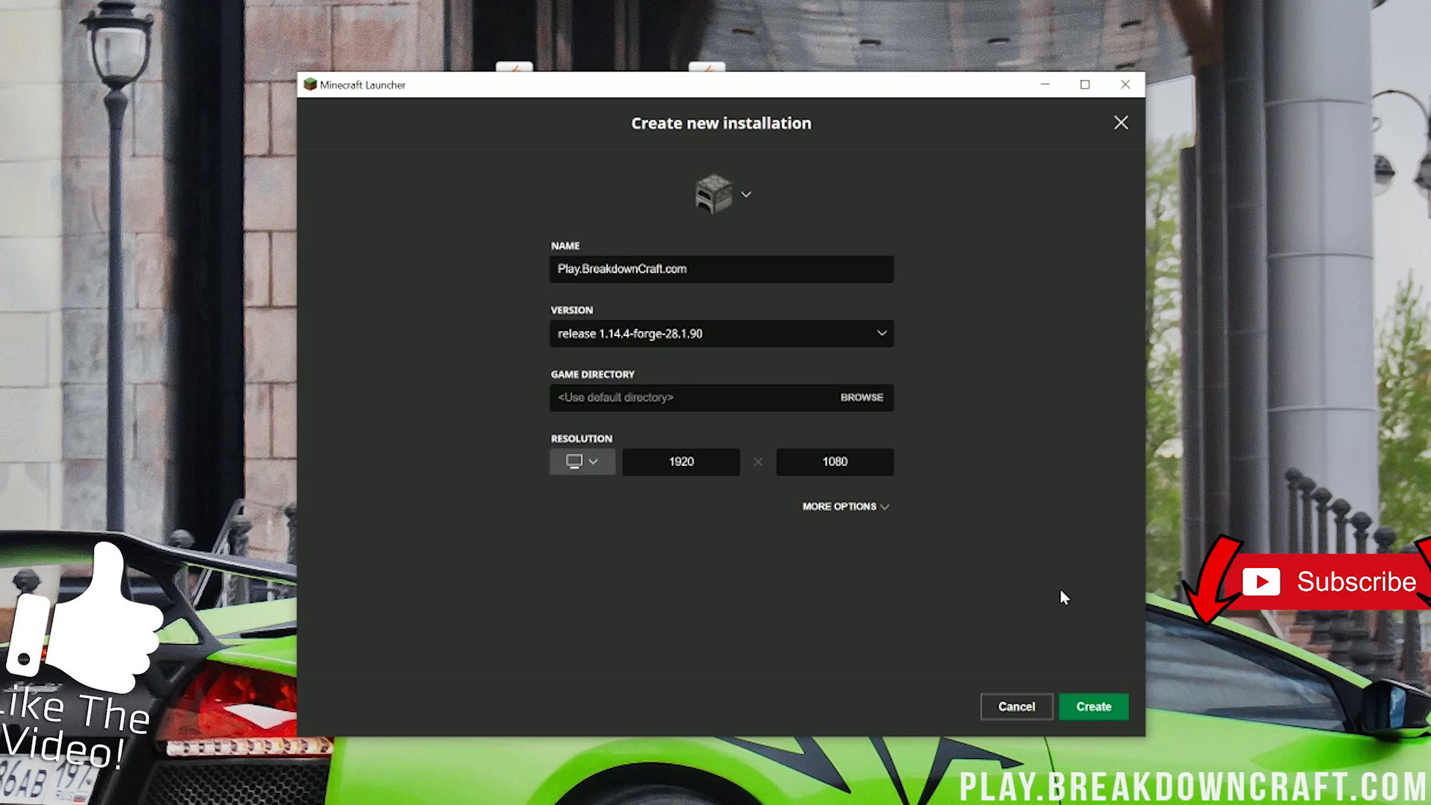
click(1089, 706)
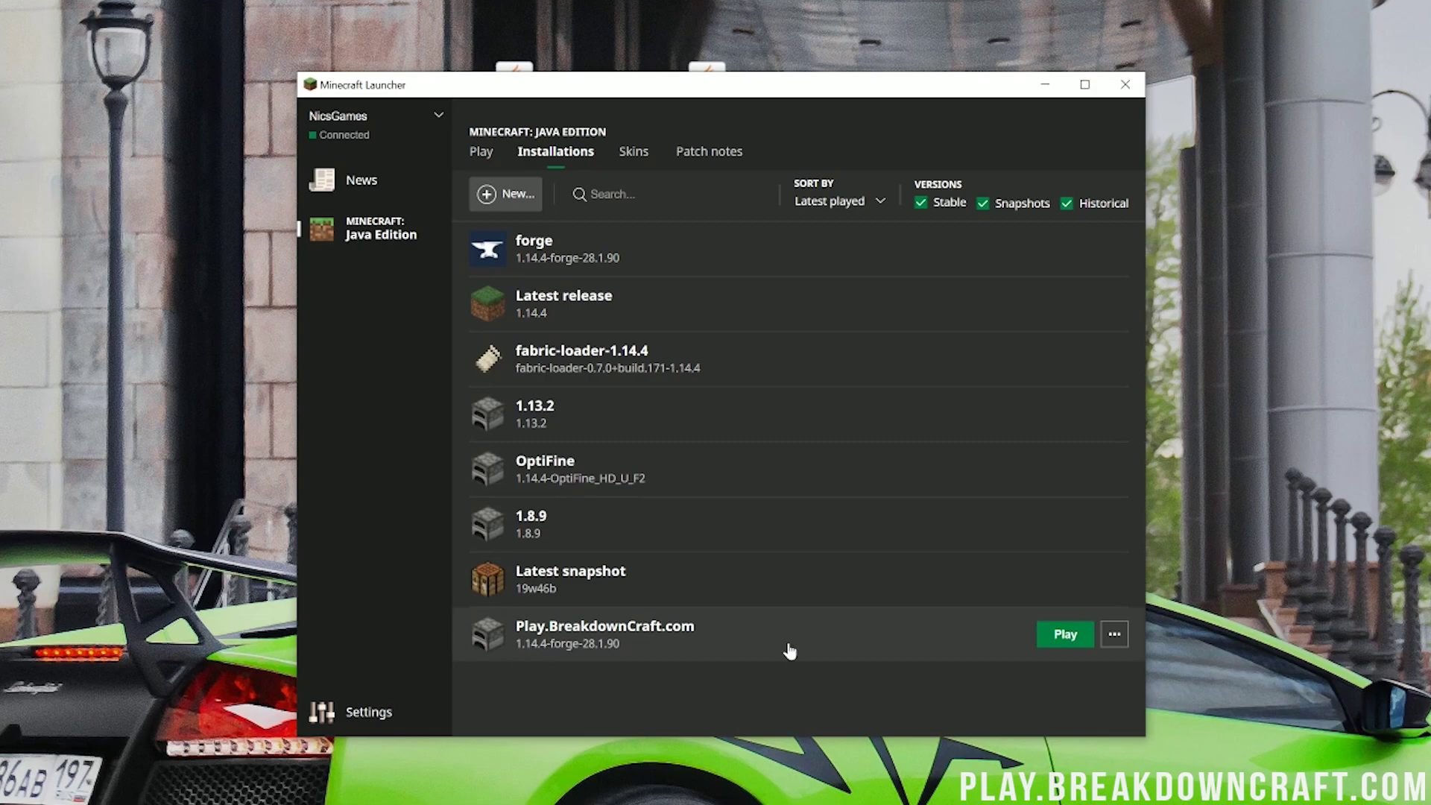
Launch the Play.BreakdownCraft.com Forge 1.14.4 installation and confirm Xaero's Minimap 1.18.9 is among the loaded mods
click(1059, 641)
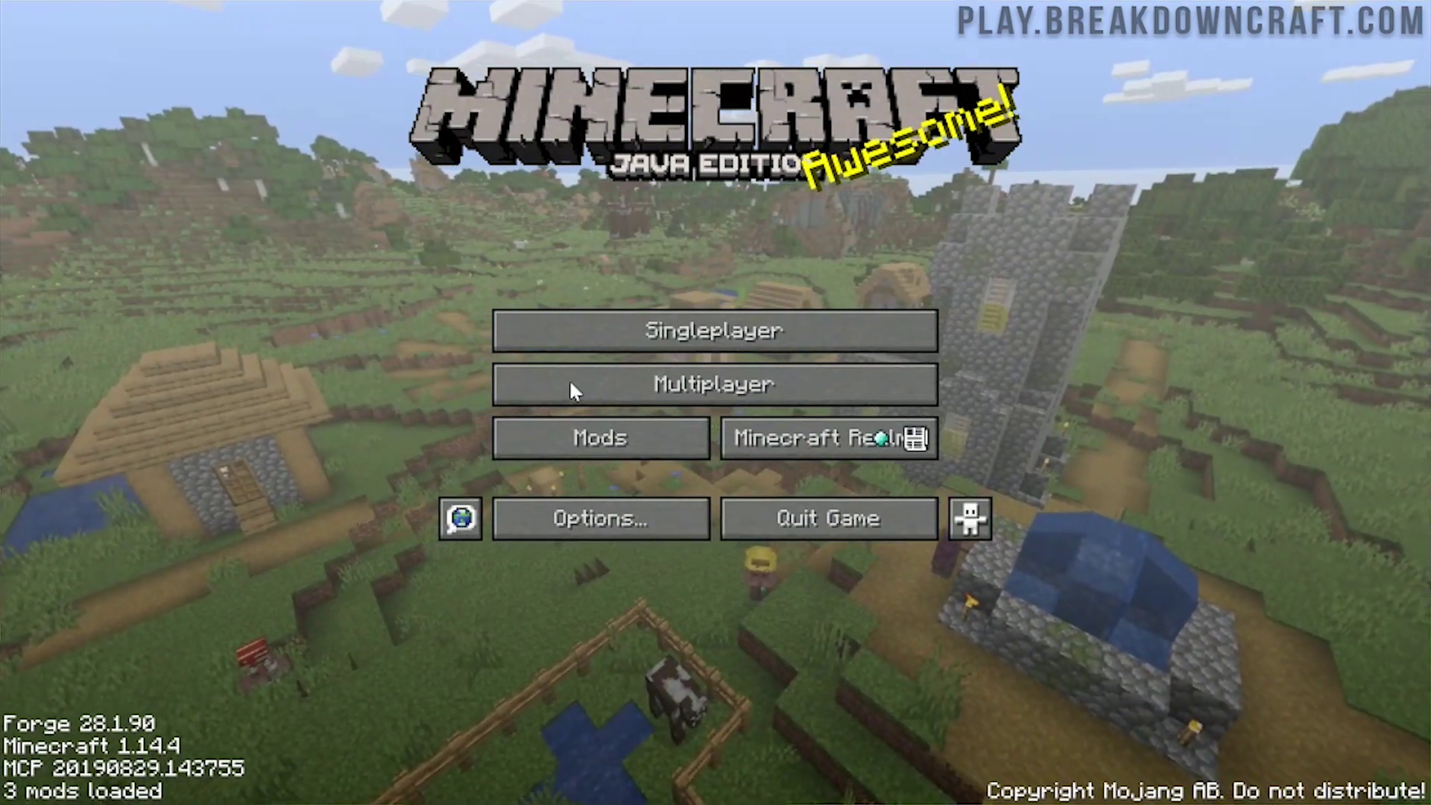
click(628, 546)
click(627, 543)
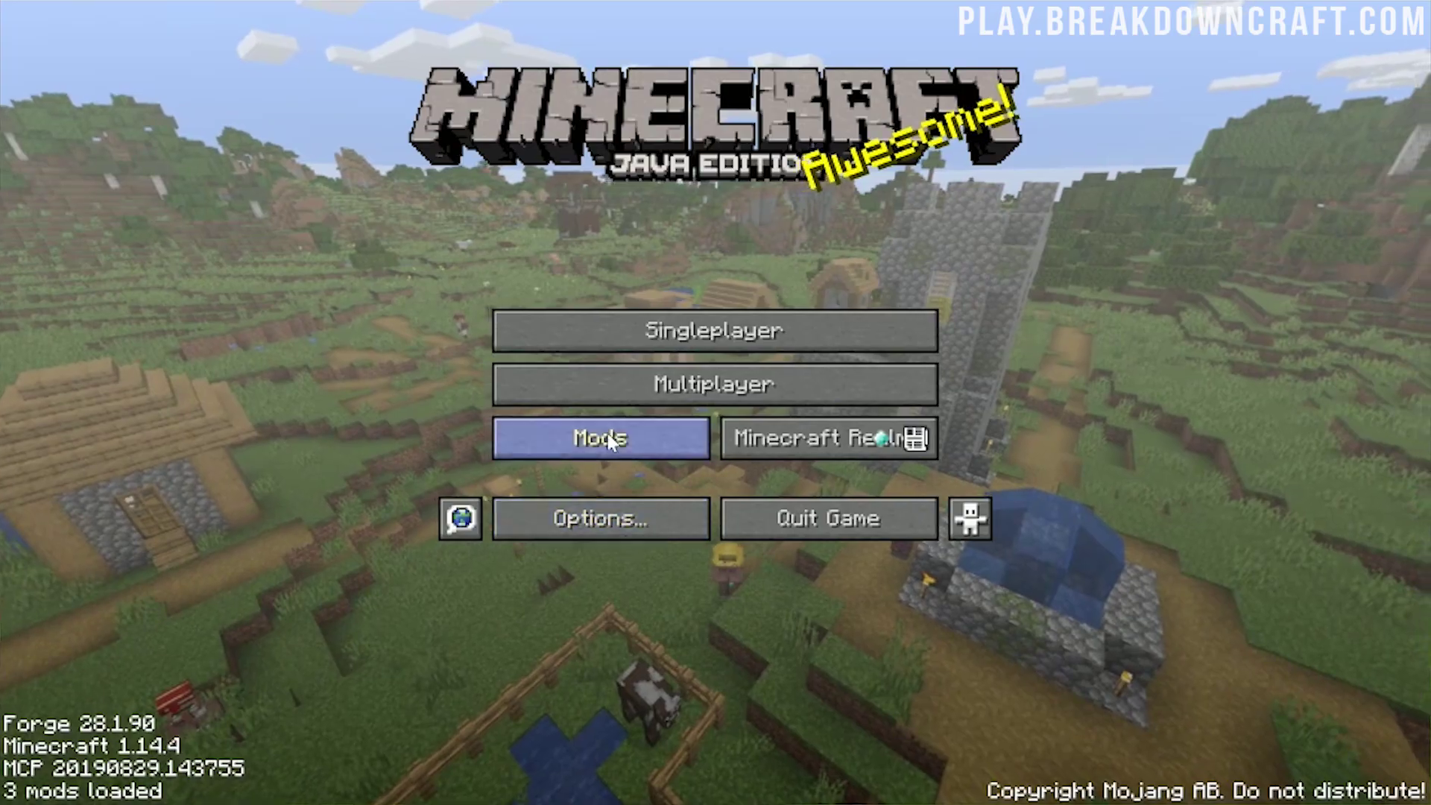
click(657, 428)
click(123, 227)
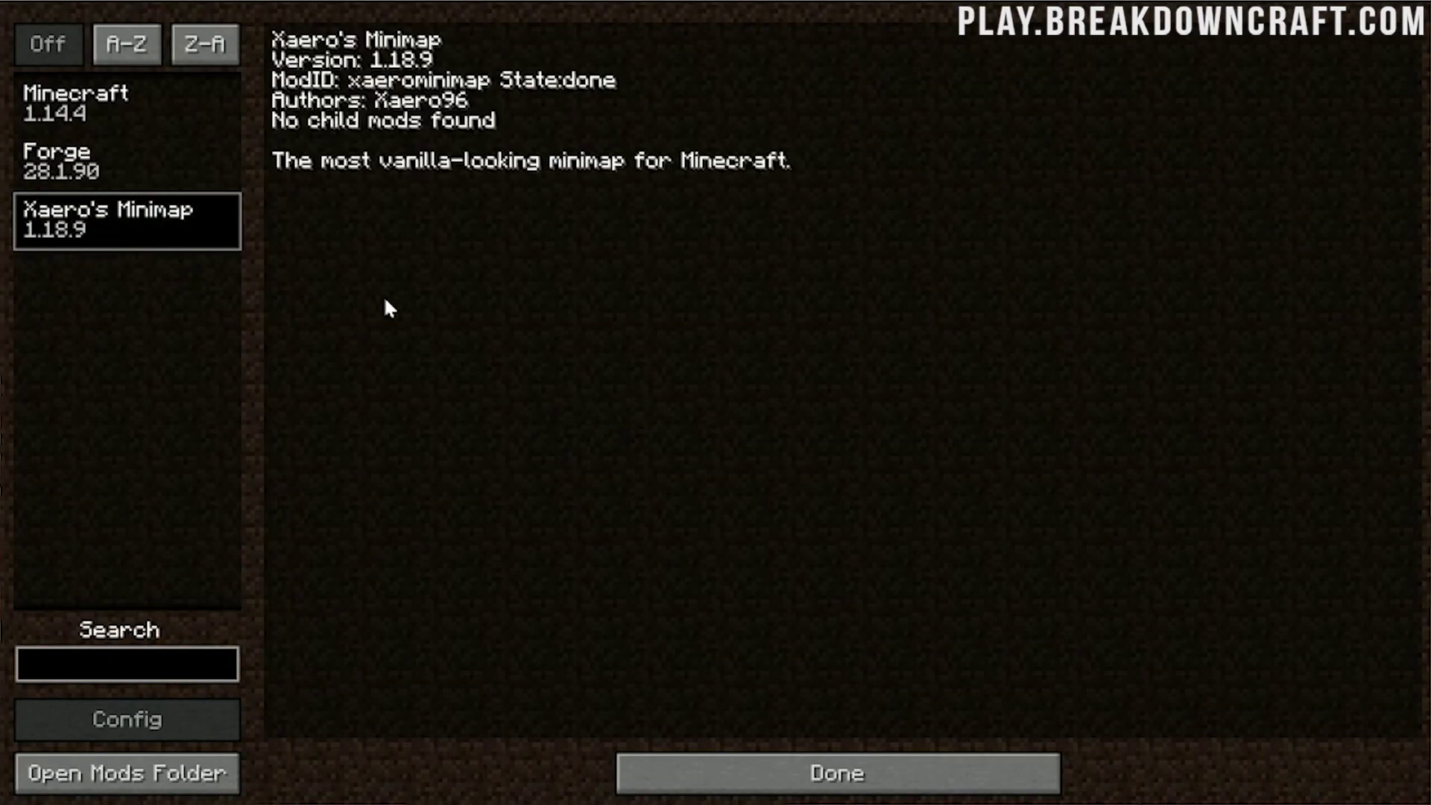
click(854, 773)
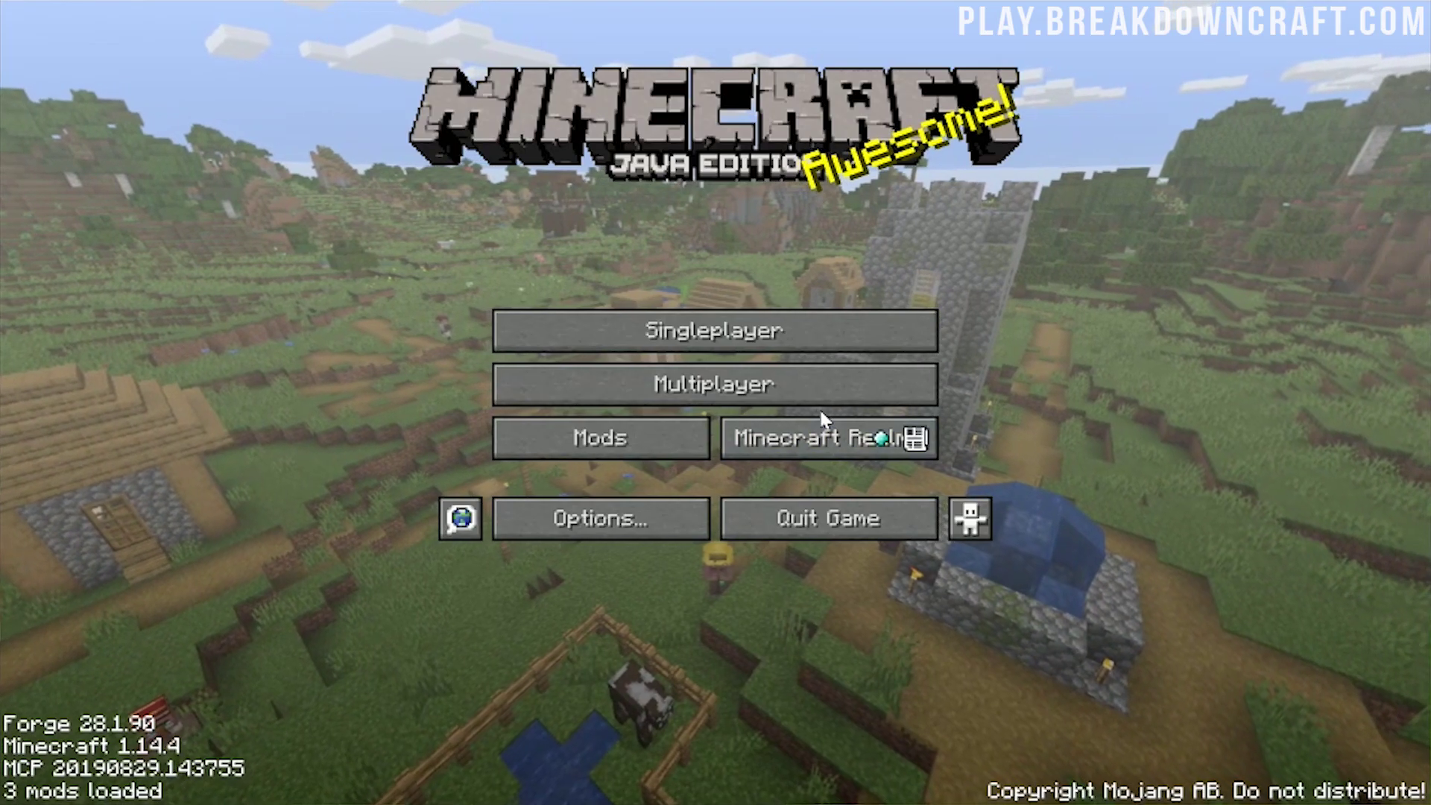
Join the Play.BreakdownCraft.com server from the refreshed multiplayer server list
click(817, 400)
click(853, 761)
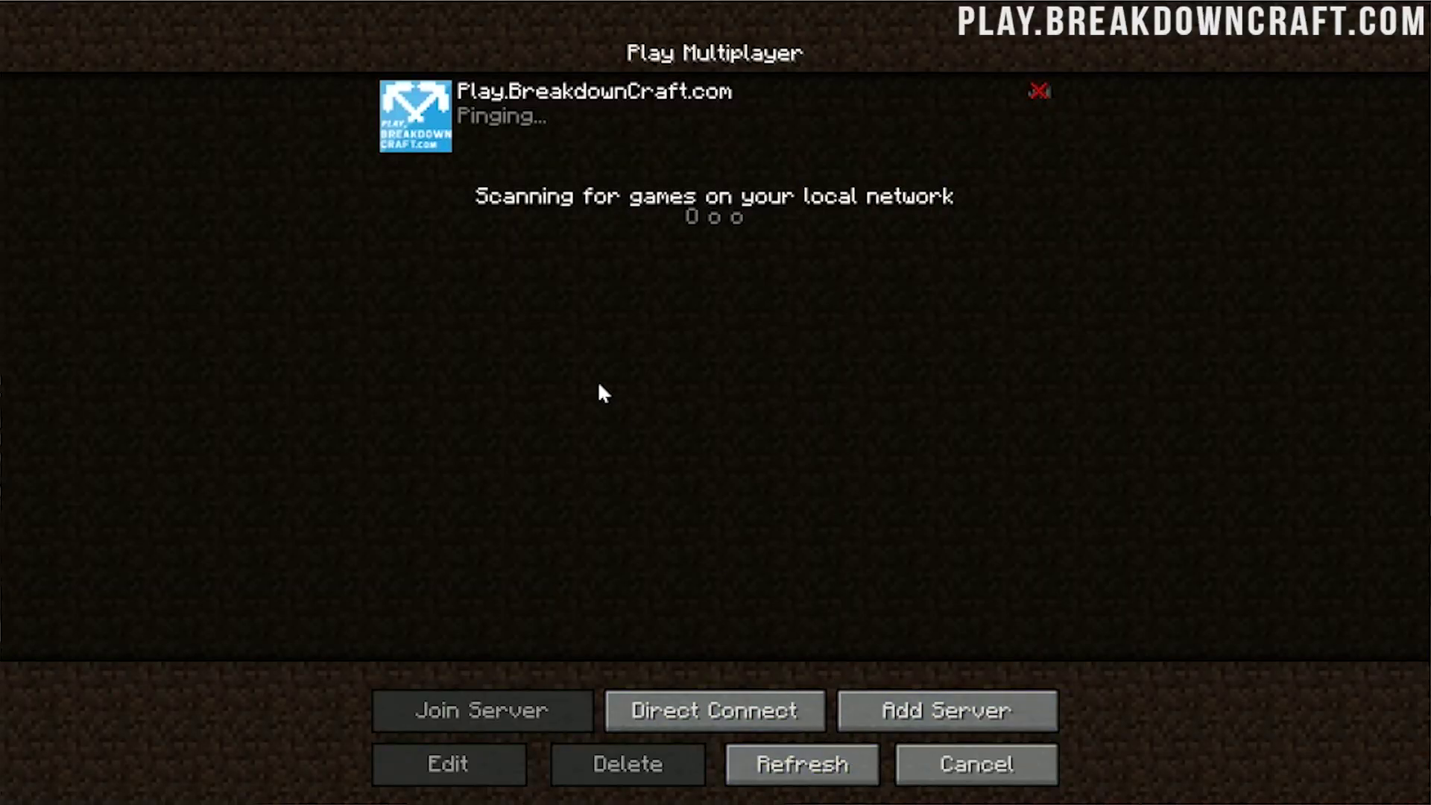
double_click(653, 115)
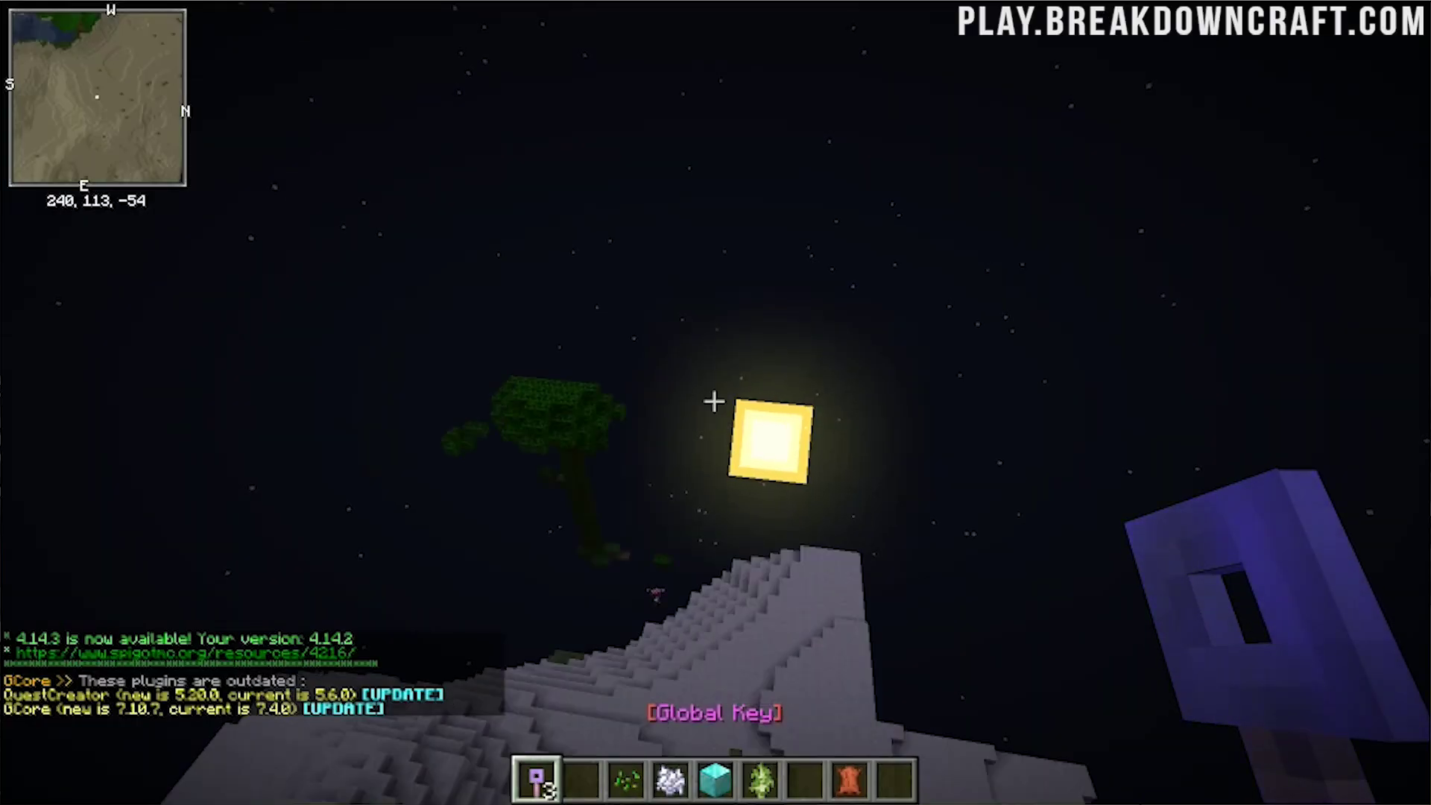
Switch to an empty hand slot and fly around over the trees and shoreline
key(2)
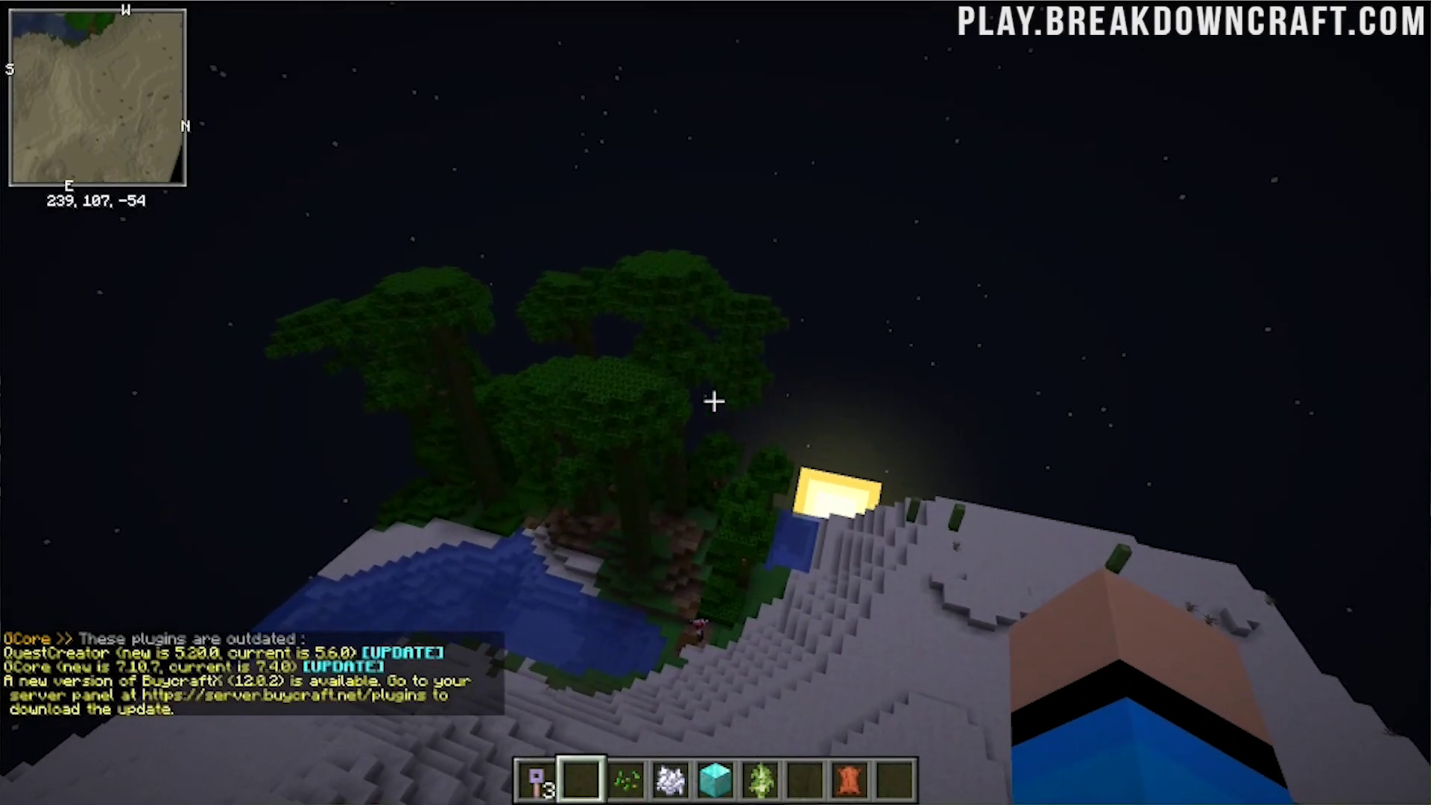
key(w)
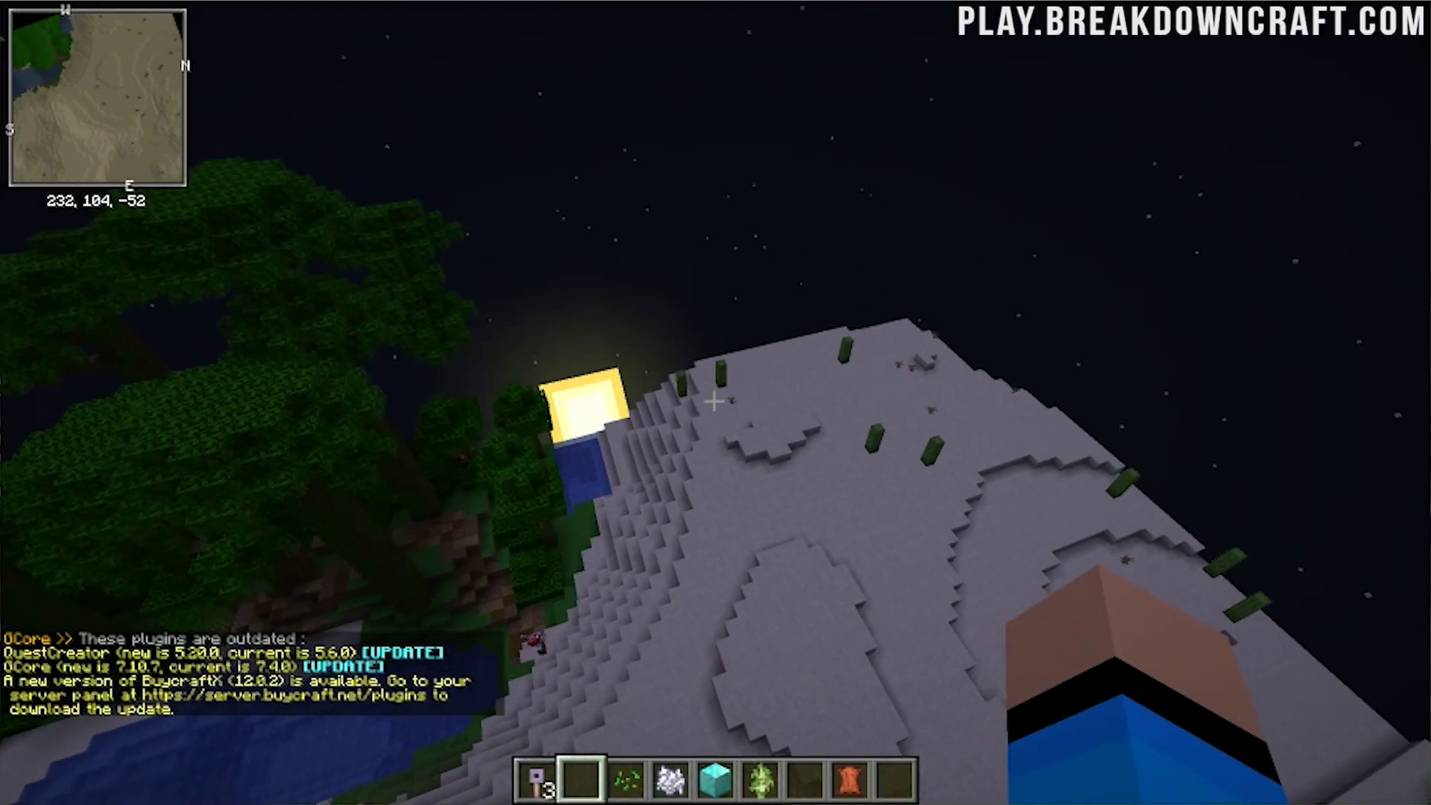
key(w)
key(shift)
key(w)
key(shift)
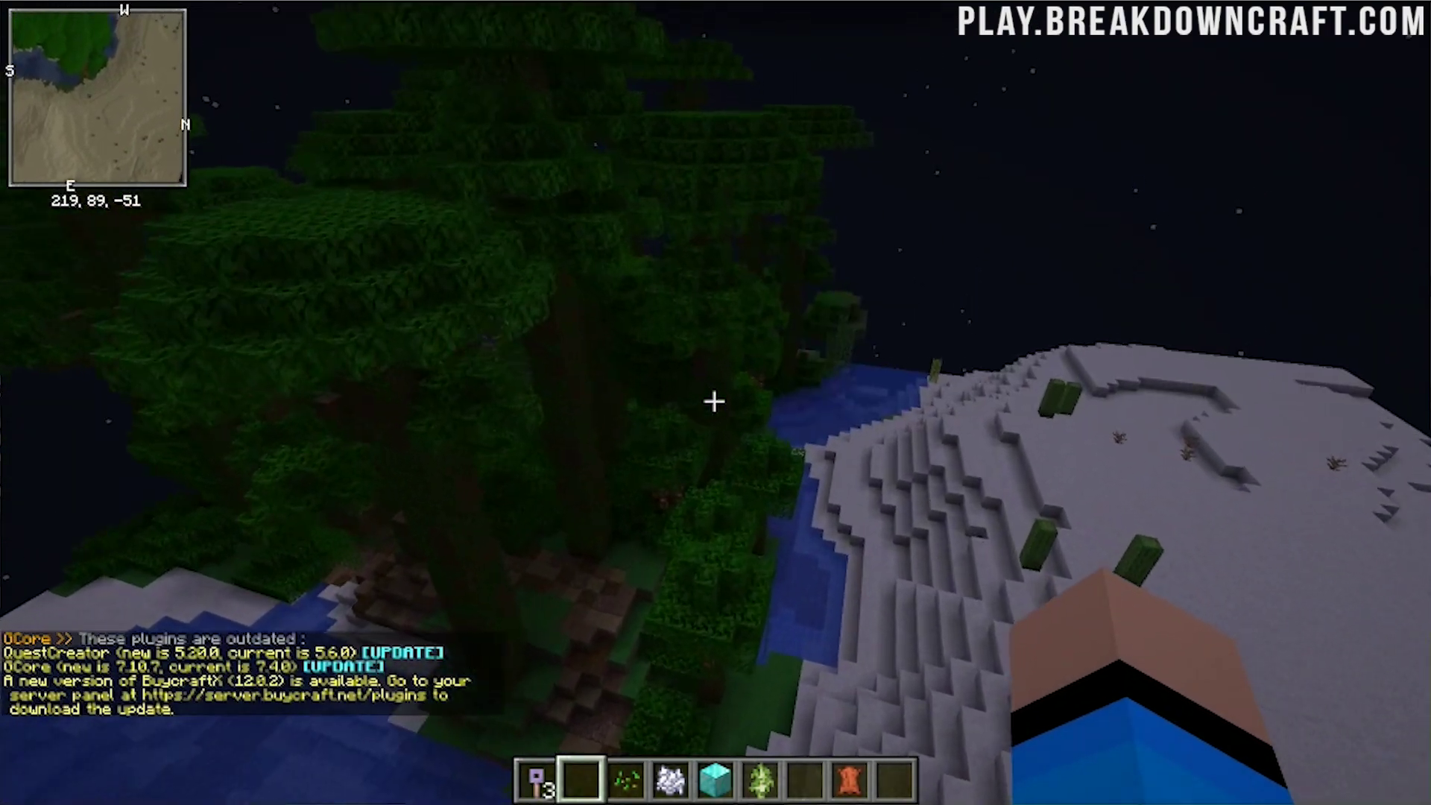
key(w)
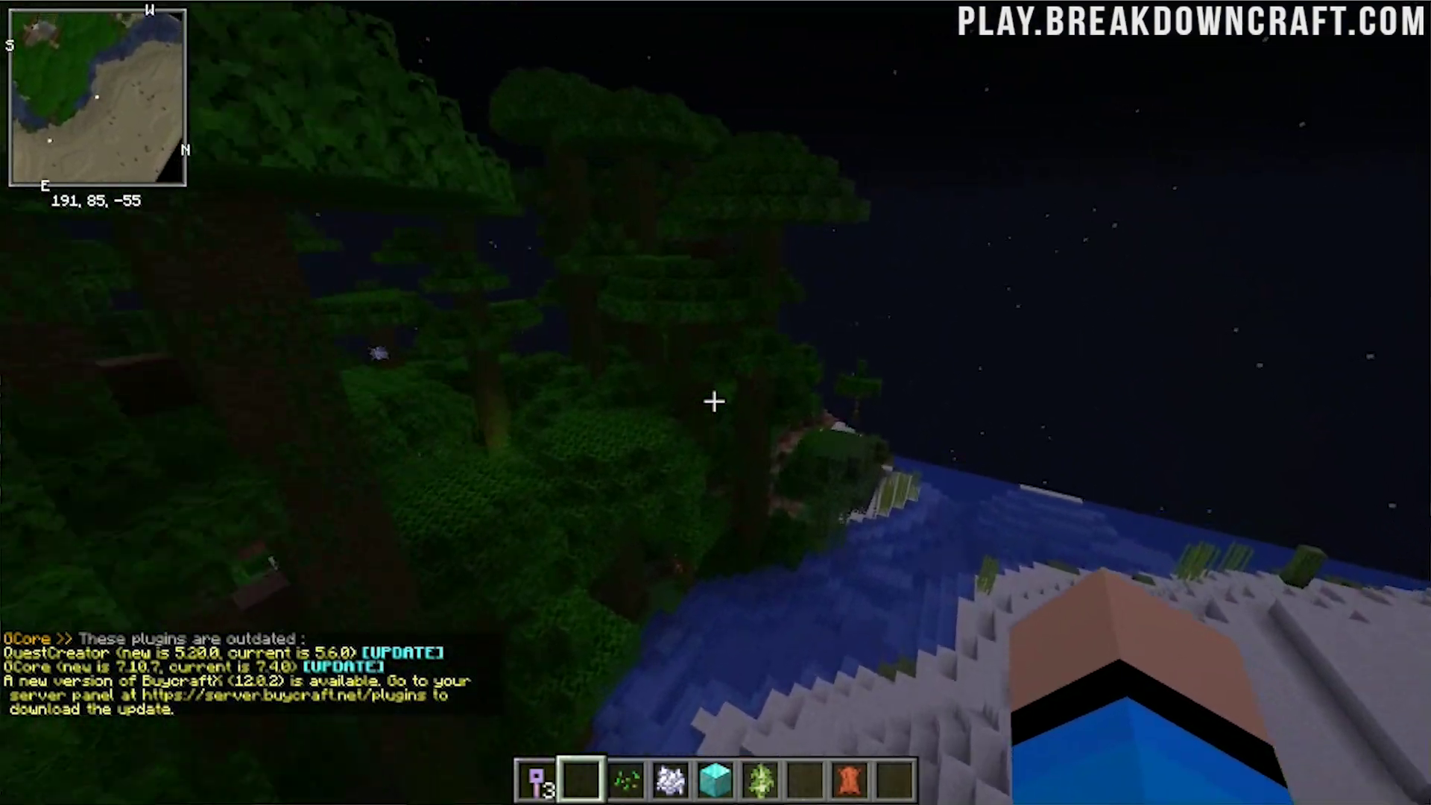
key(w)
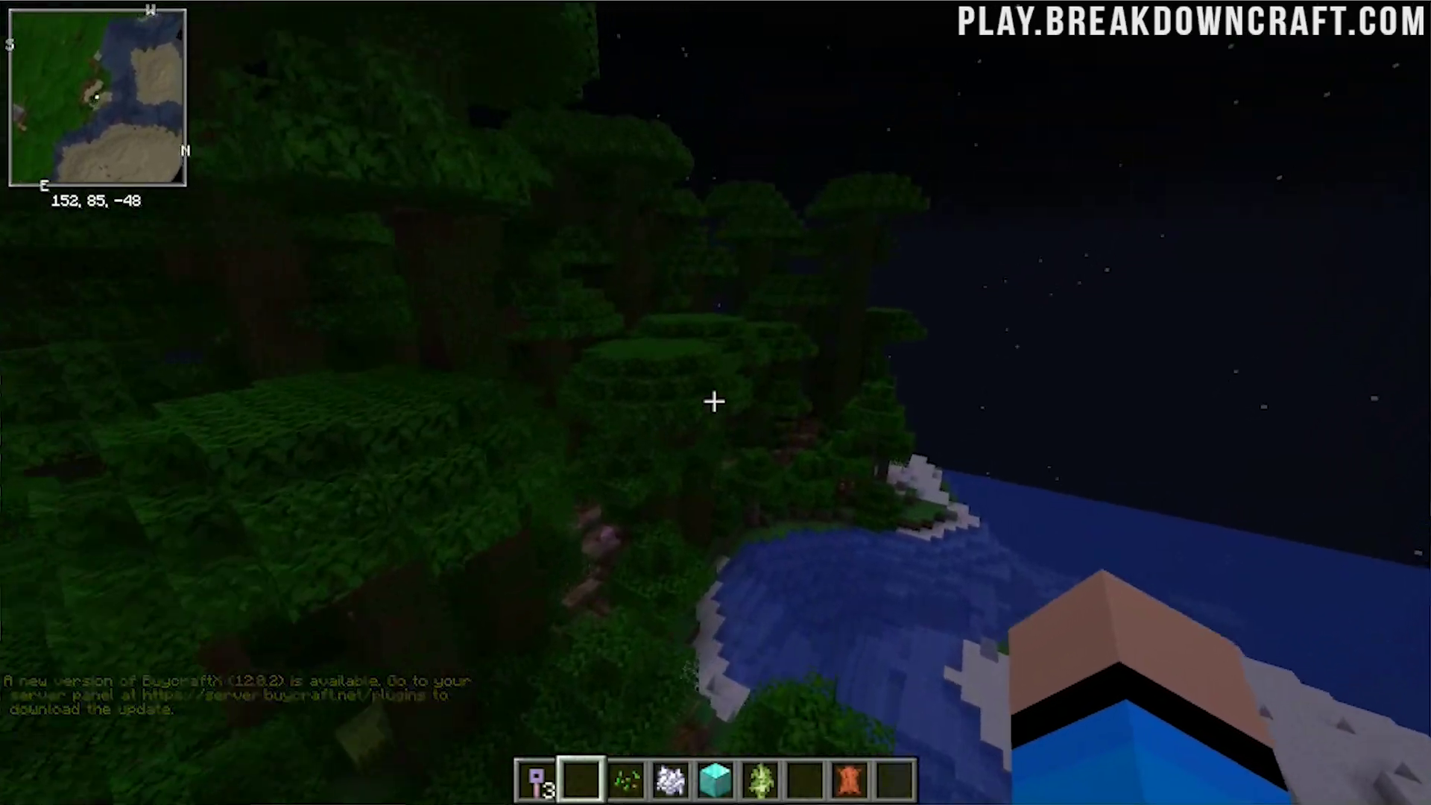
key(space)
key(w)
key(space)
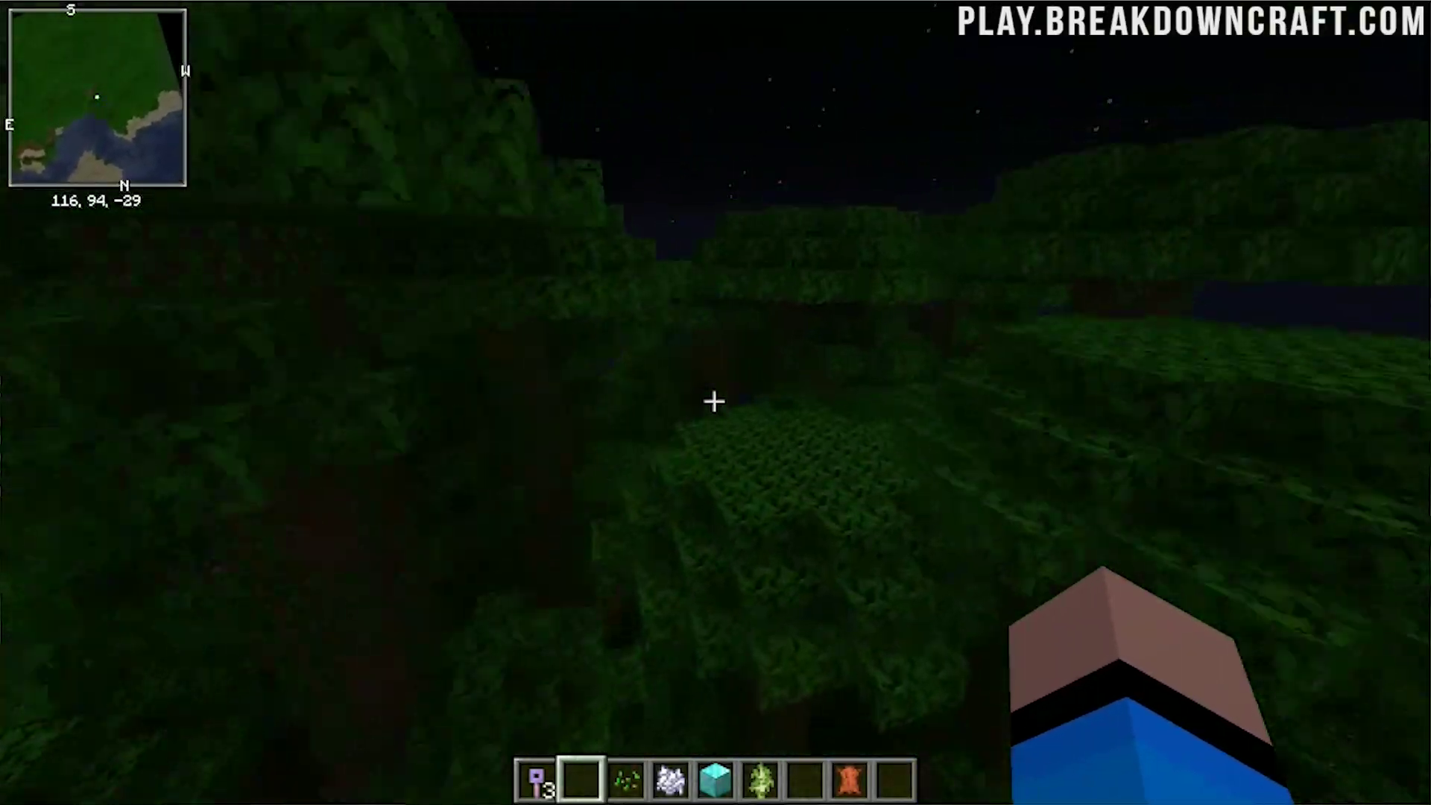
key(w)
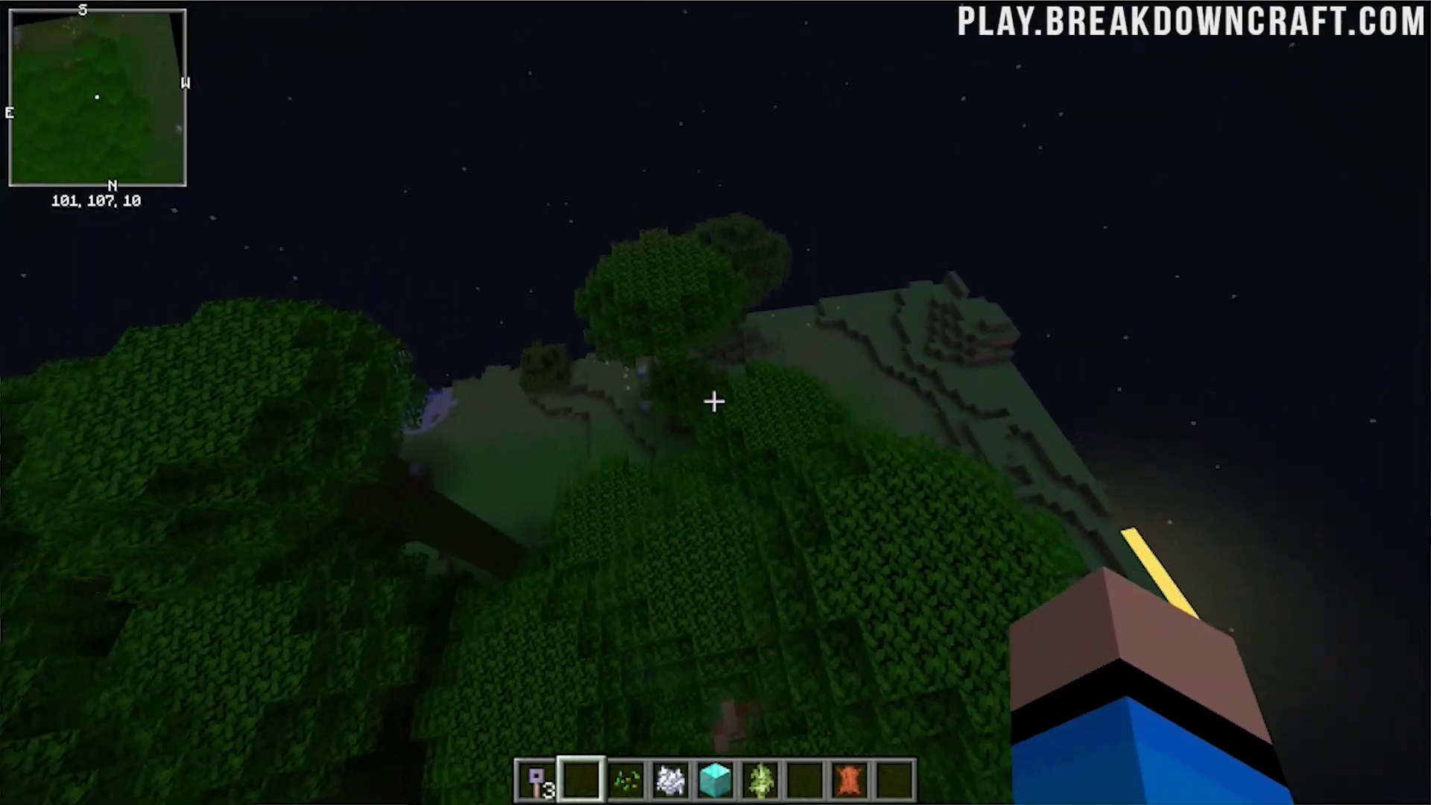
key(w)
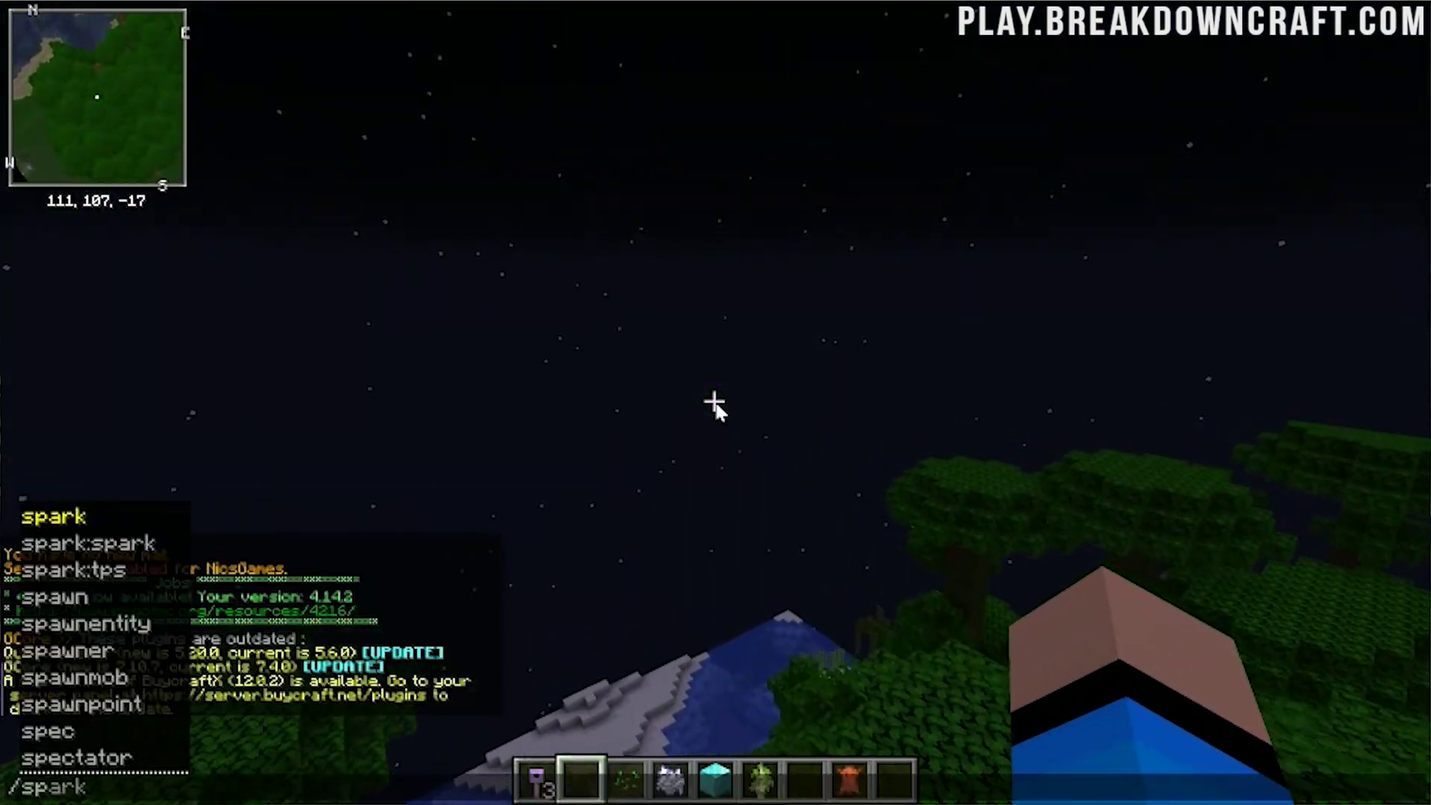
Teleport with /spawn, walk through the spawn courtyard, then bring up the in-game Options menu
text(awn)
key(Return)
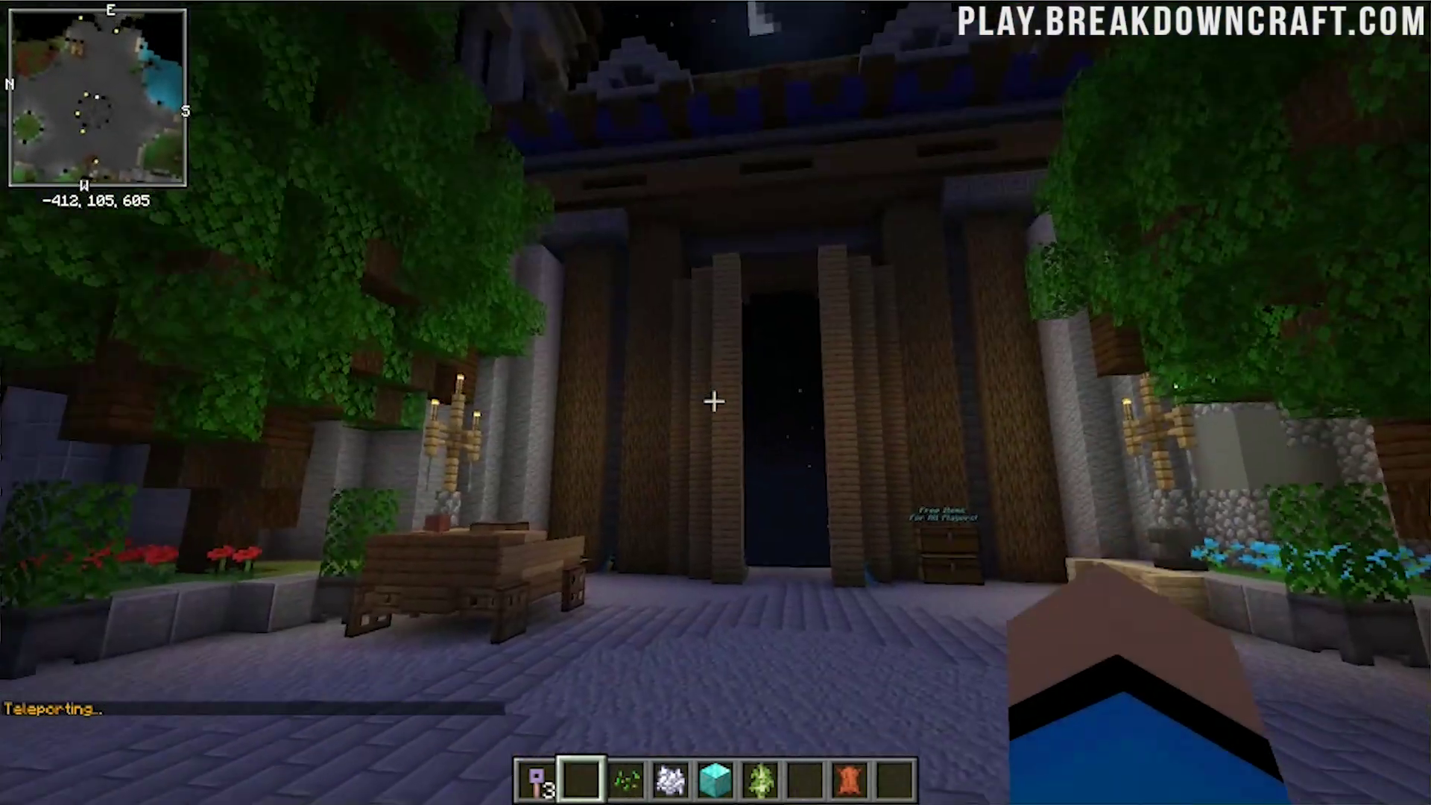
key(w)
key(t)
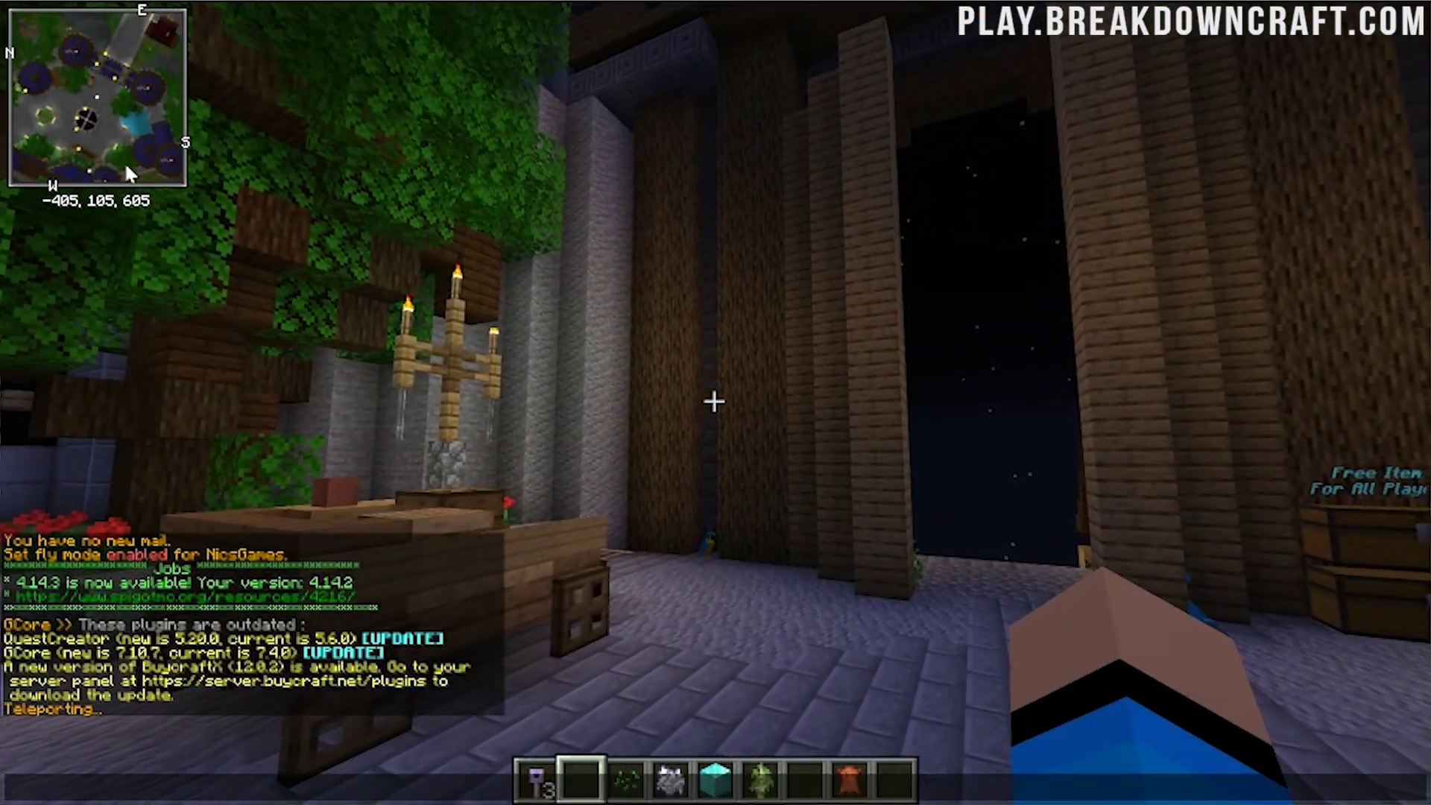
key(Escape)
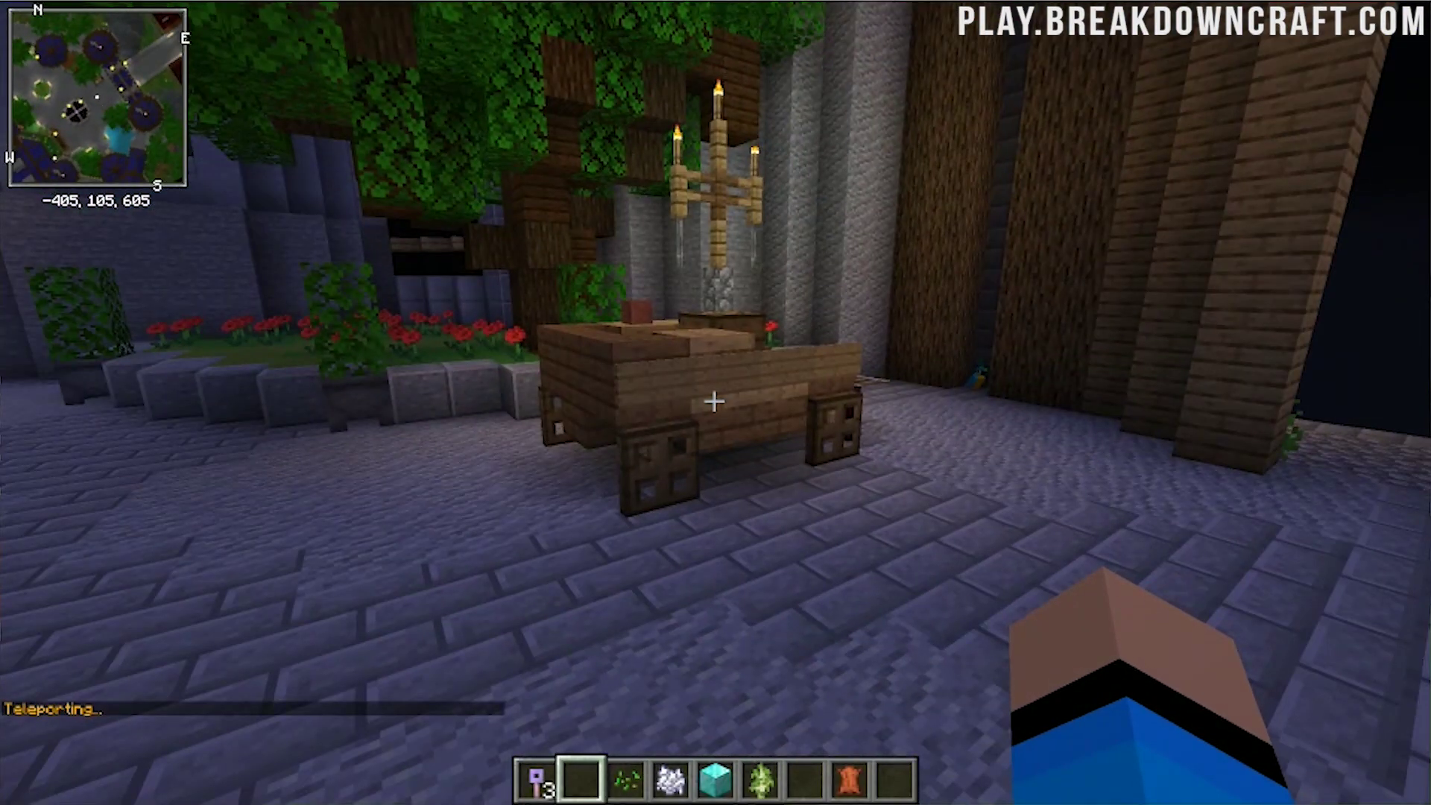
key(w)
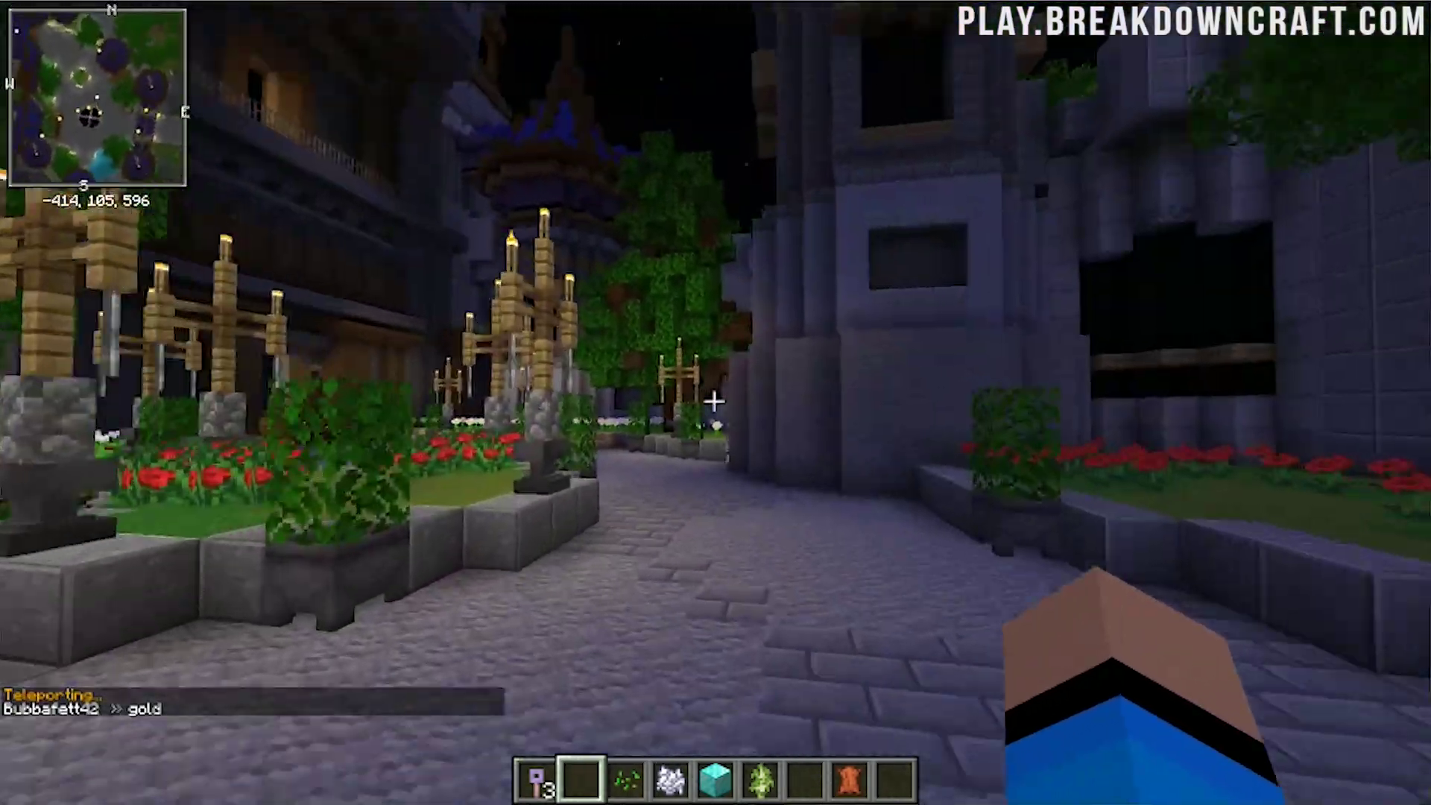
key(Escape)
click(689, 412)
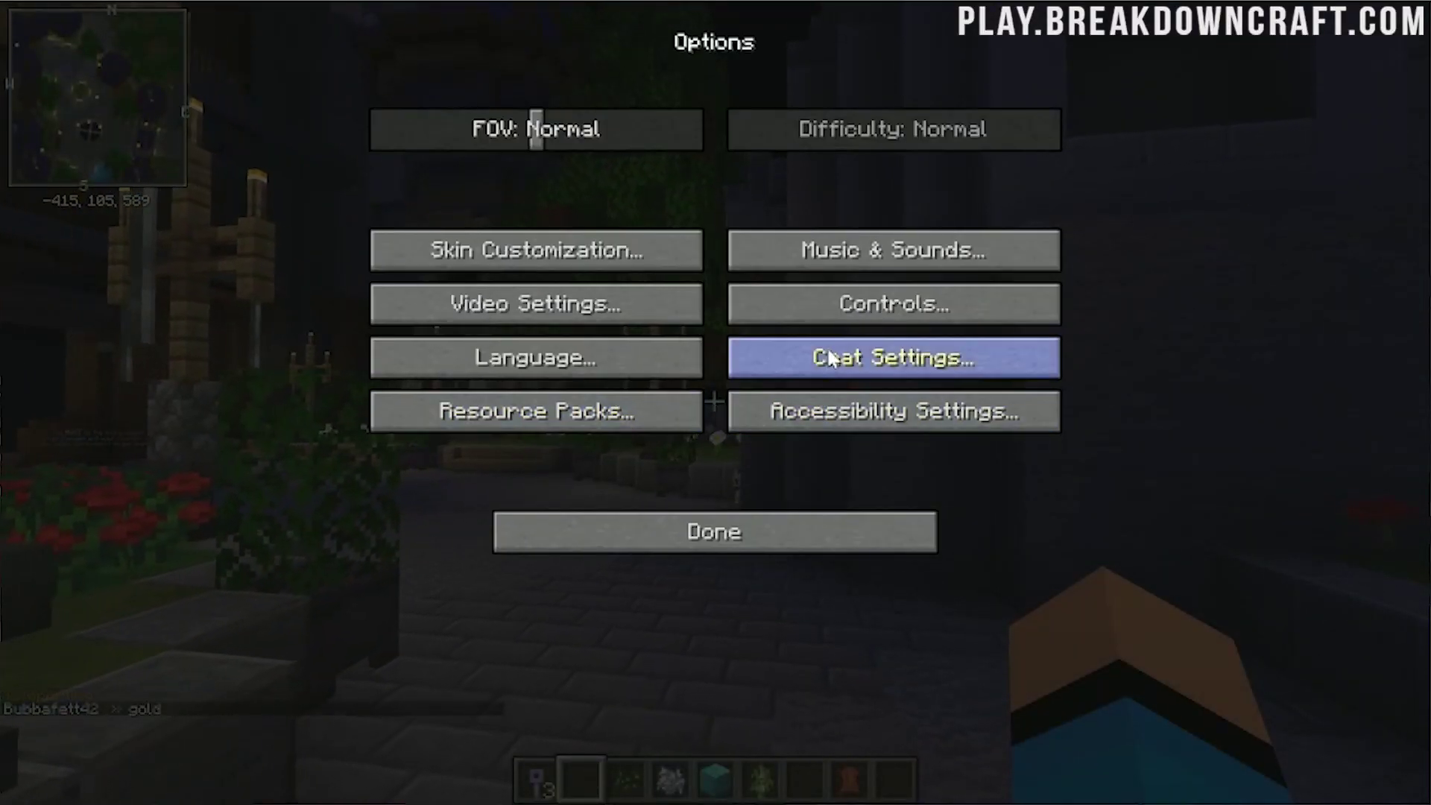
Review the Controls key bindings for Xaero's Minimap keys, then return to the game
click(826, 313)
drag(1132, 220, 1130, 720)
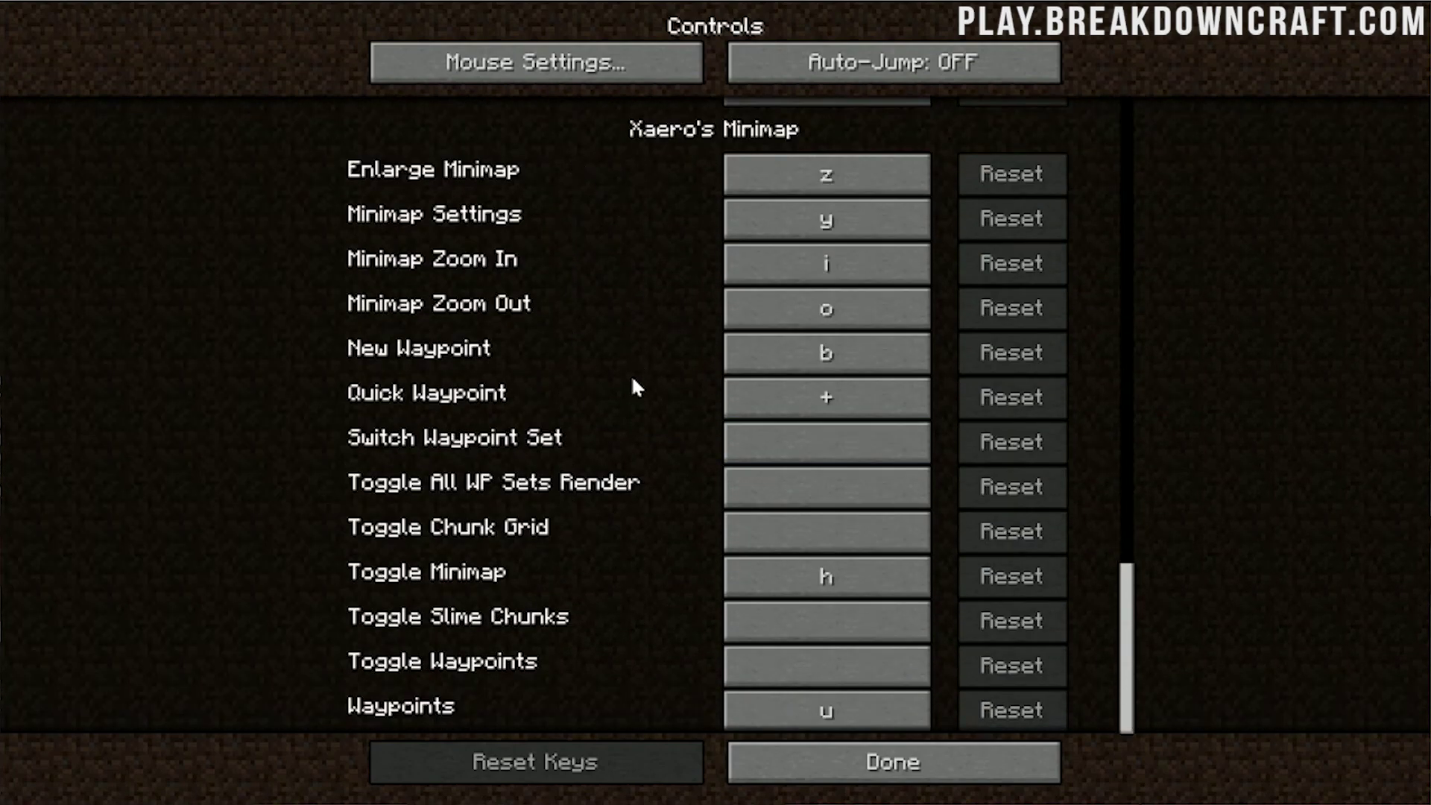
click(862, 754)
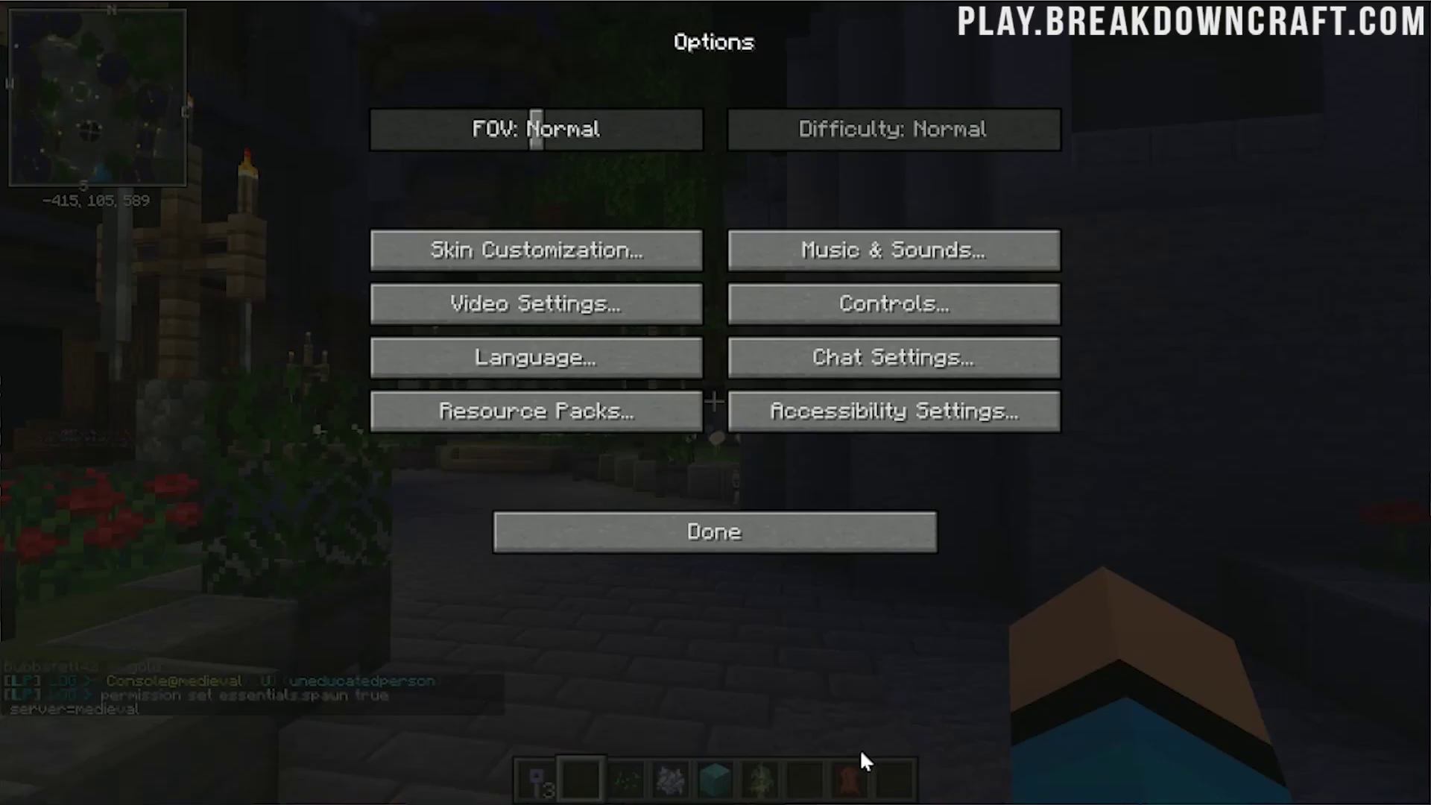
click(686, 540)
key(Escape)
Try the minimap enlarge key and settings, leaving Minimap ON, Zoom 3.0x and Size Auto
key(z)
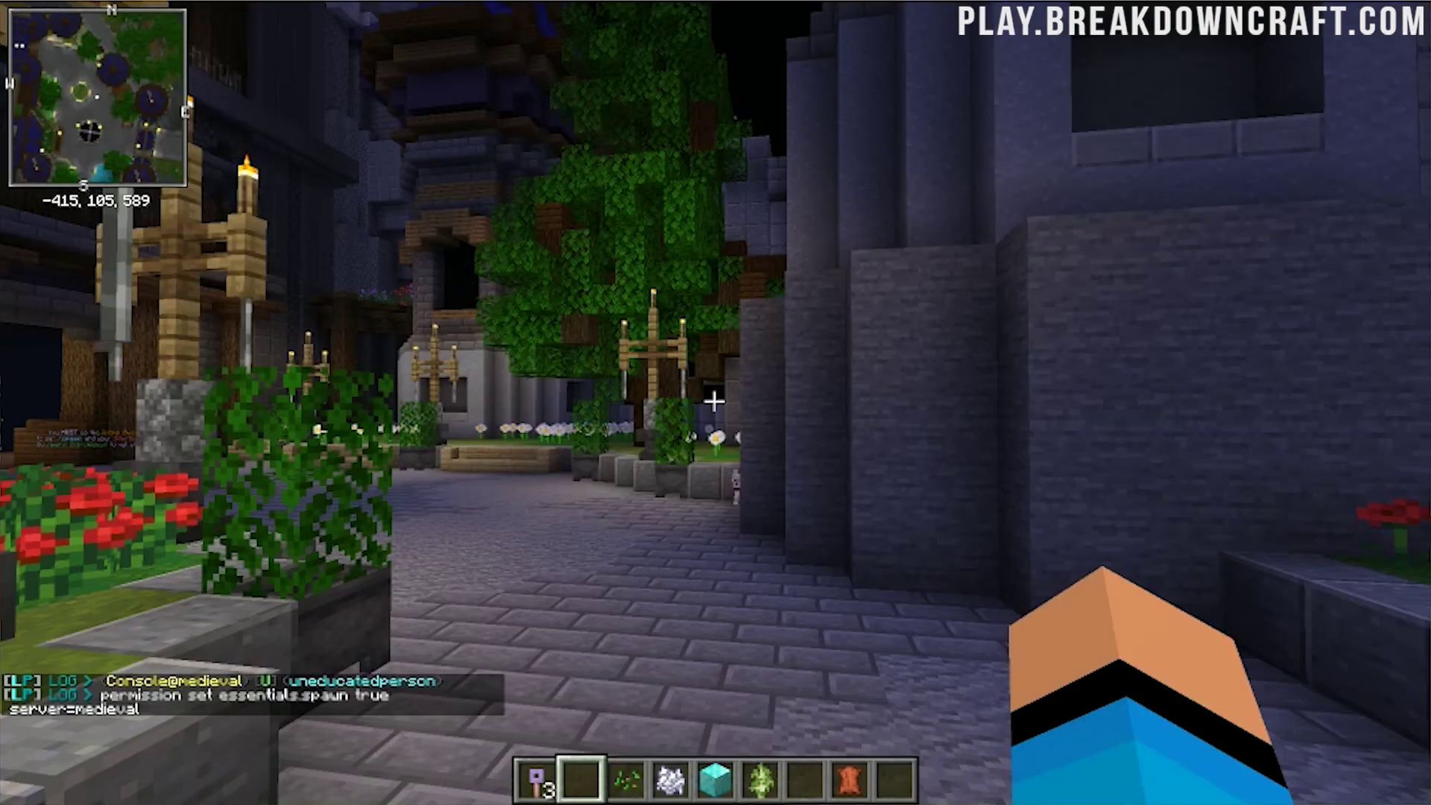
key(z)
key(y)
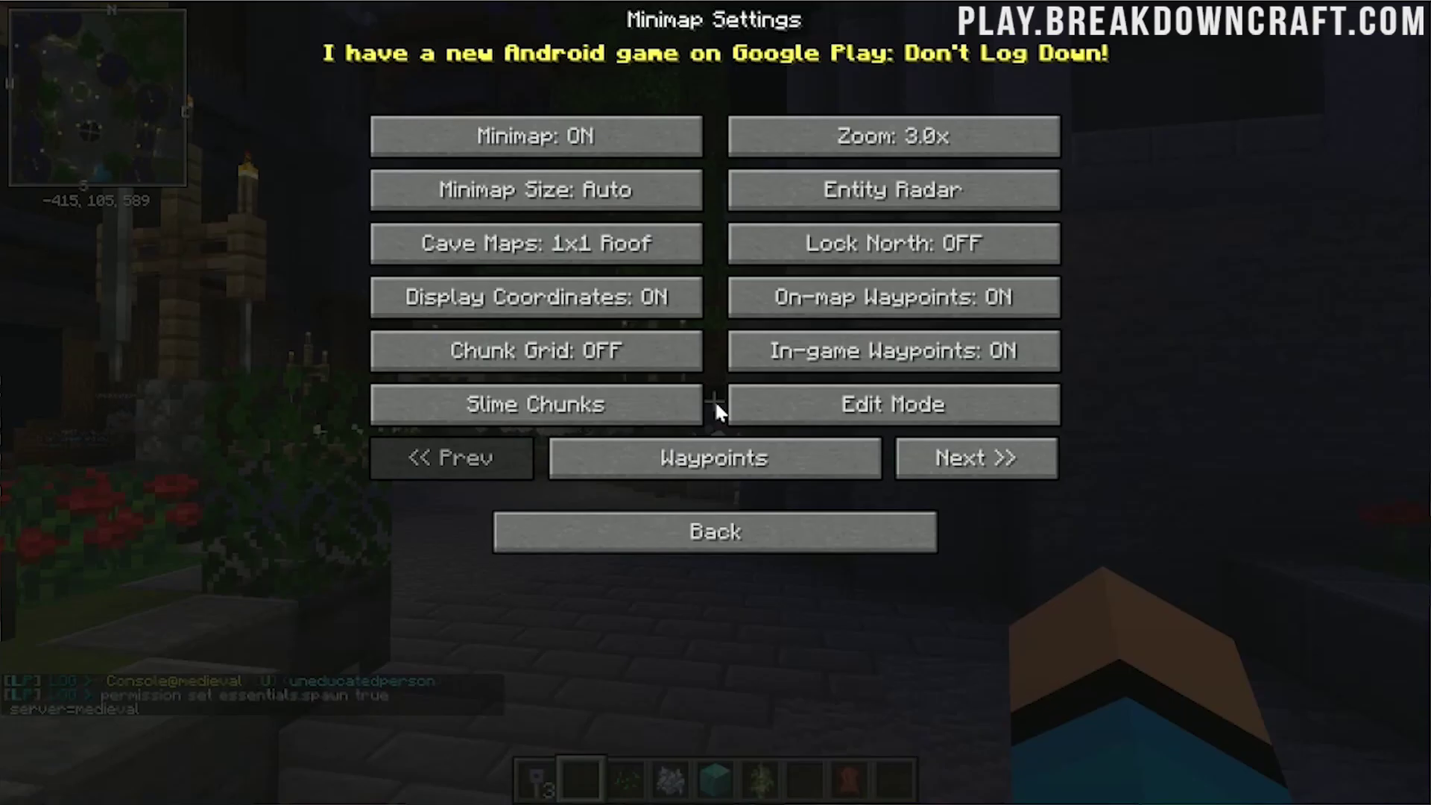
click(558, 142)
click(559, 142)
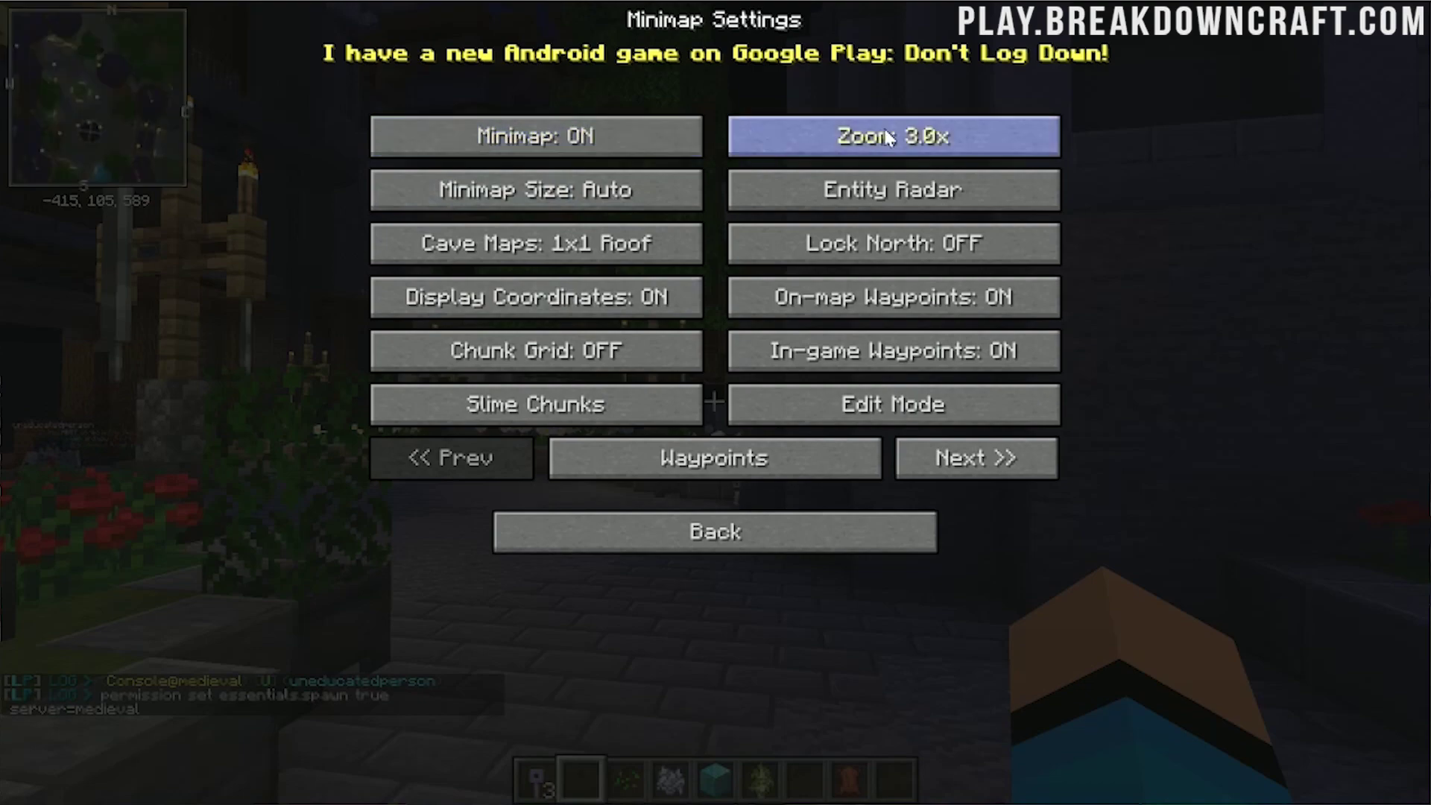
click(885, 134)
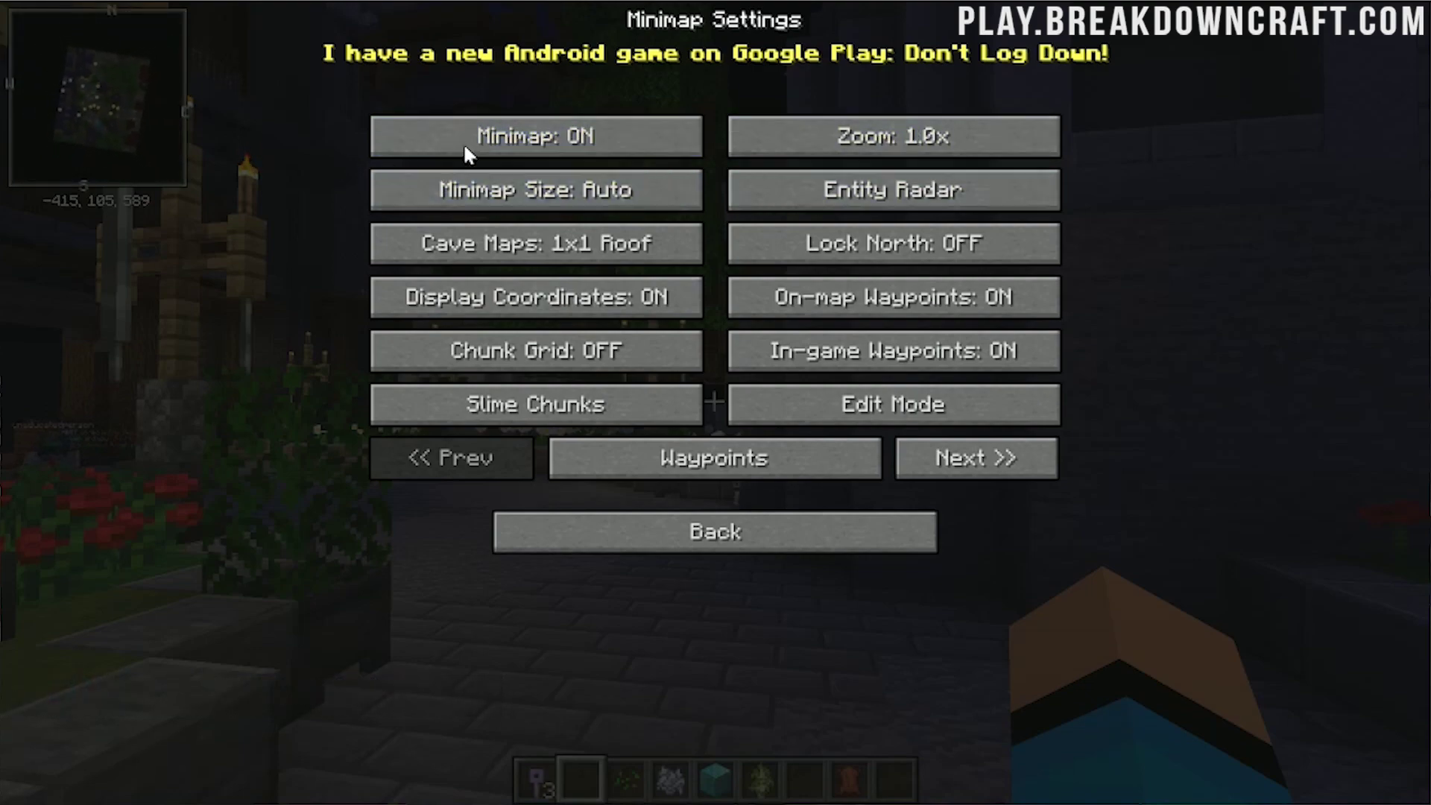
click(857, 147)
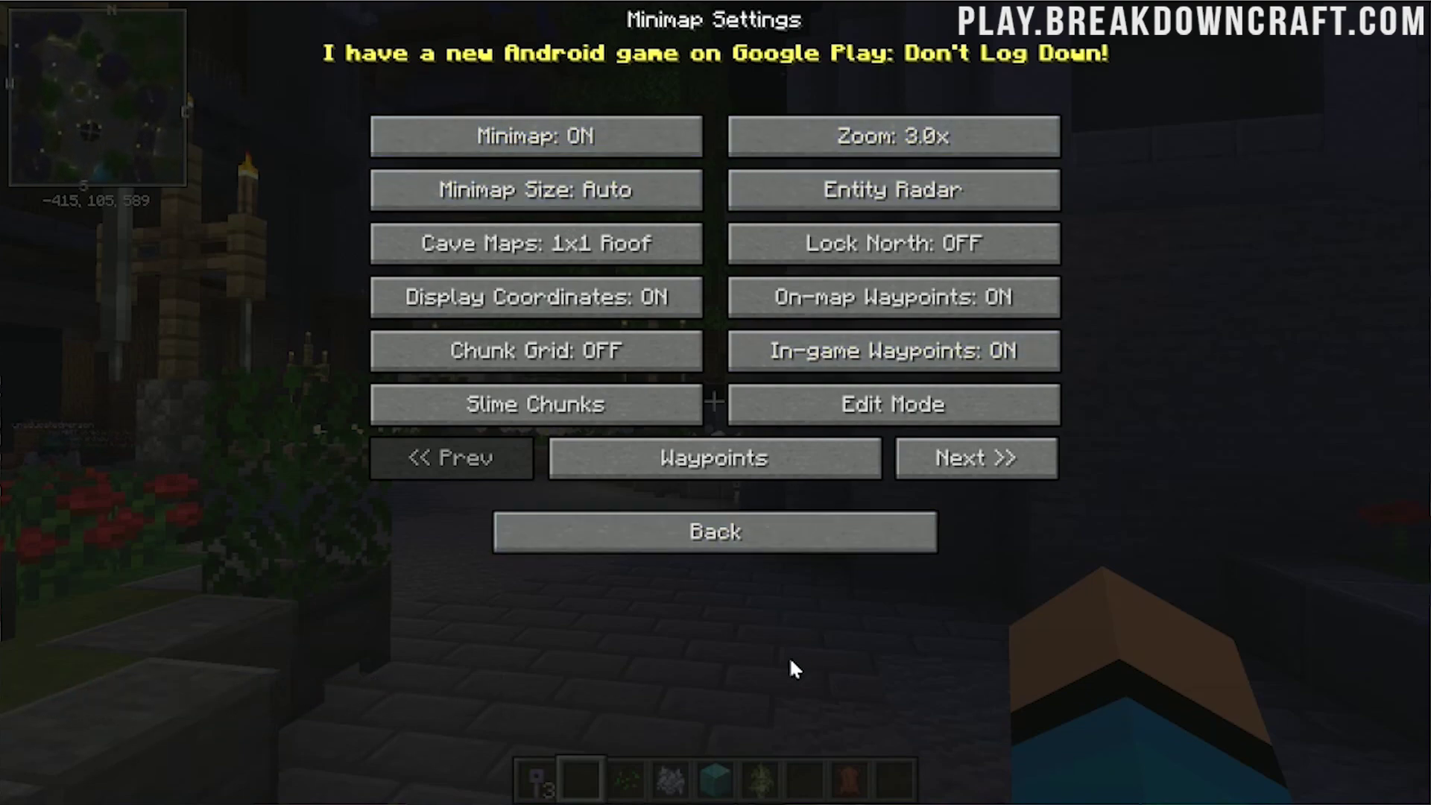
click(563, 198)
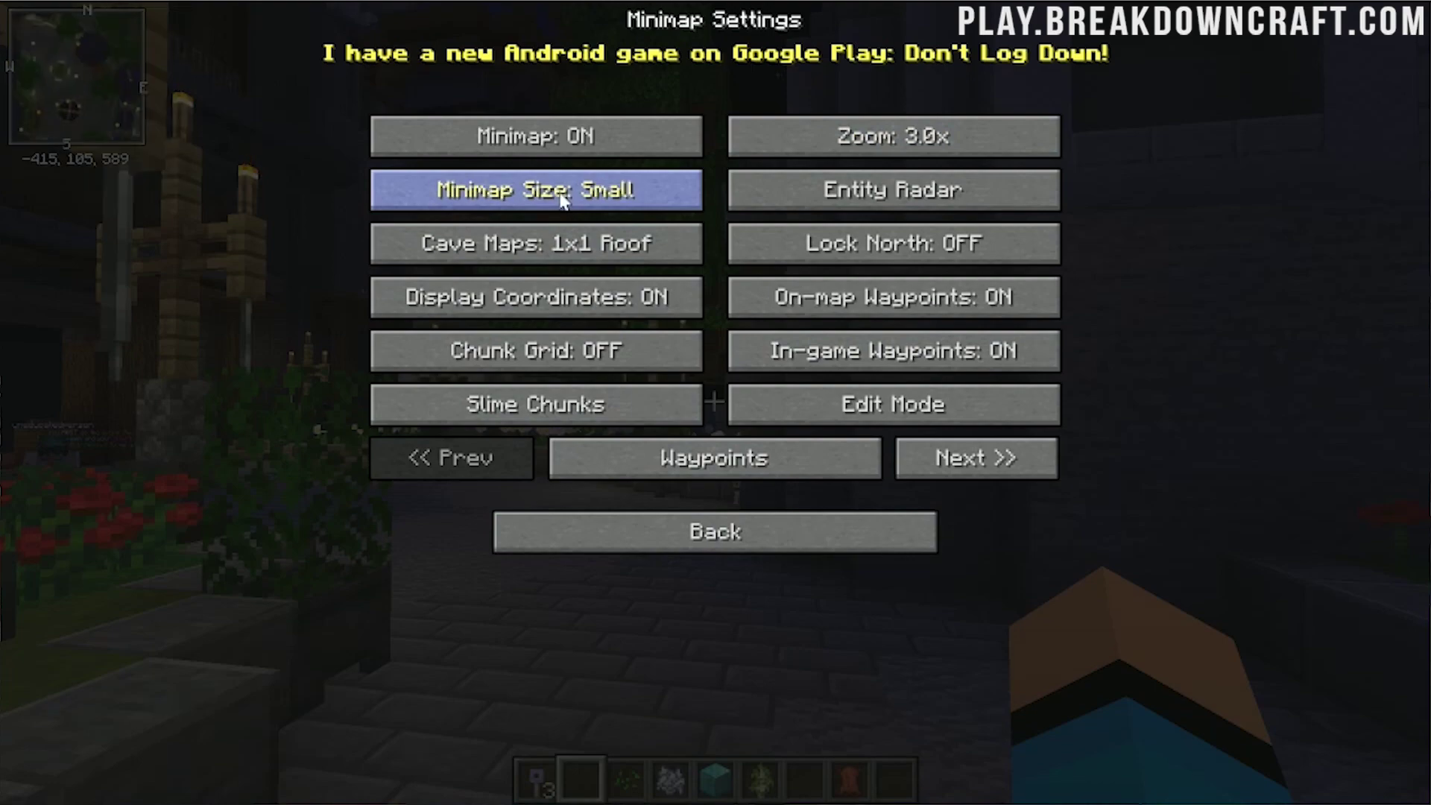
click(561, 194)
click(560, 194)
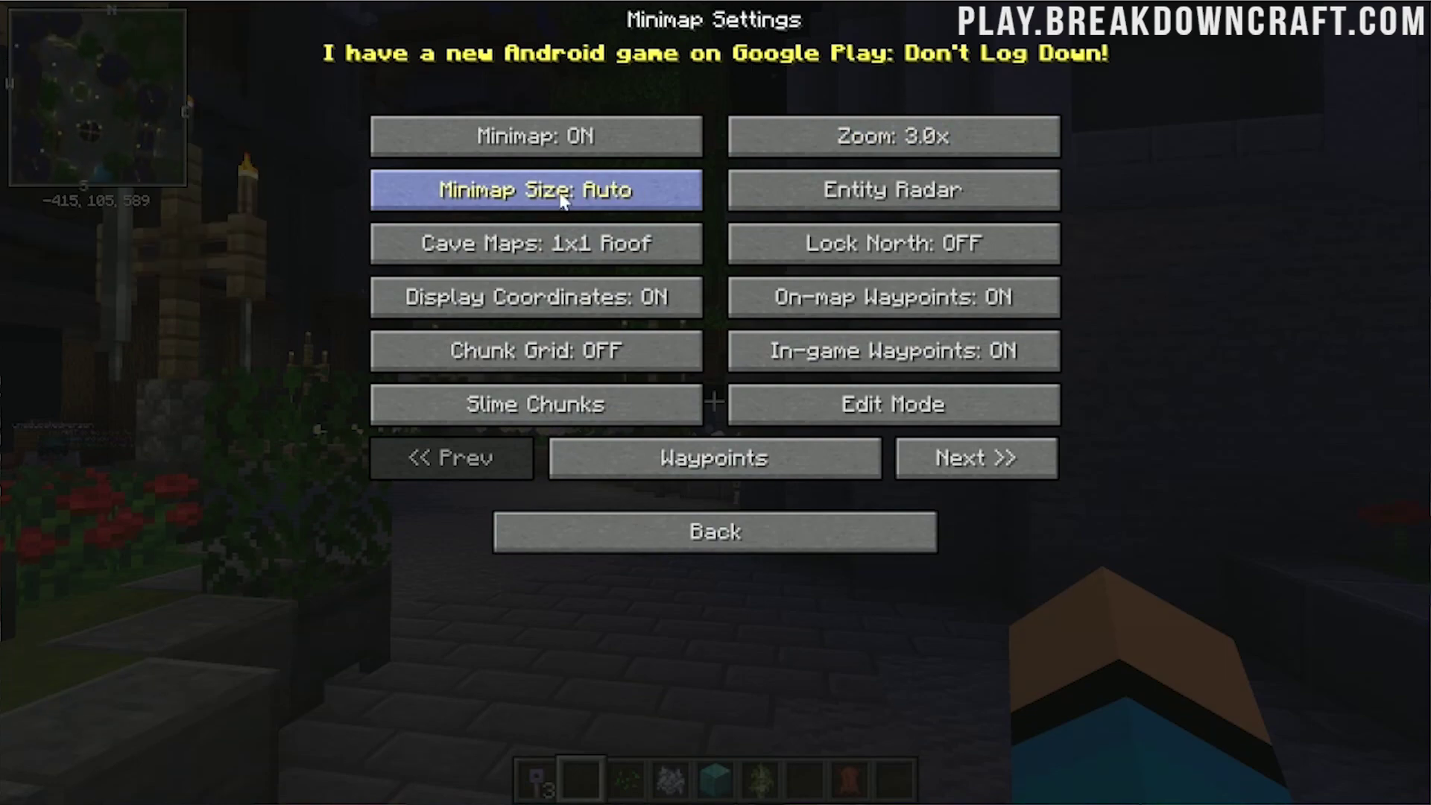
Toggle player markers in Entity Radar settings, discard the changes, and flip the settings pages
click(794, 190)
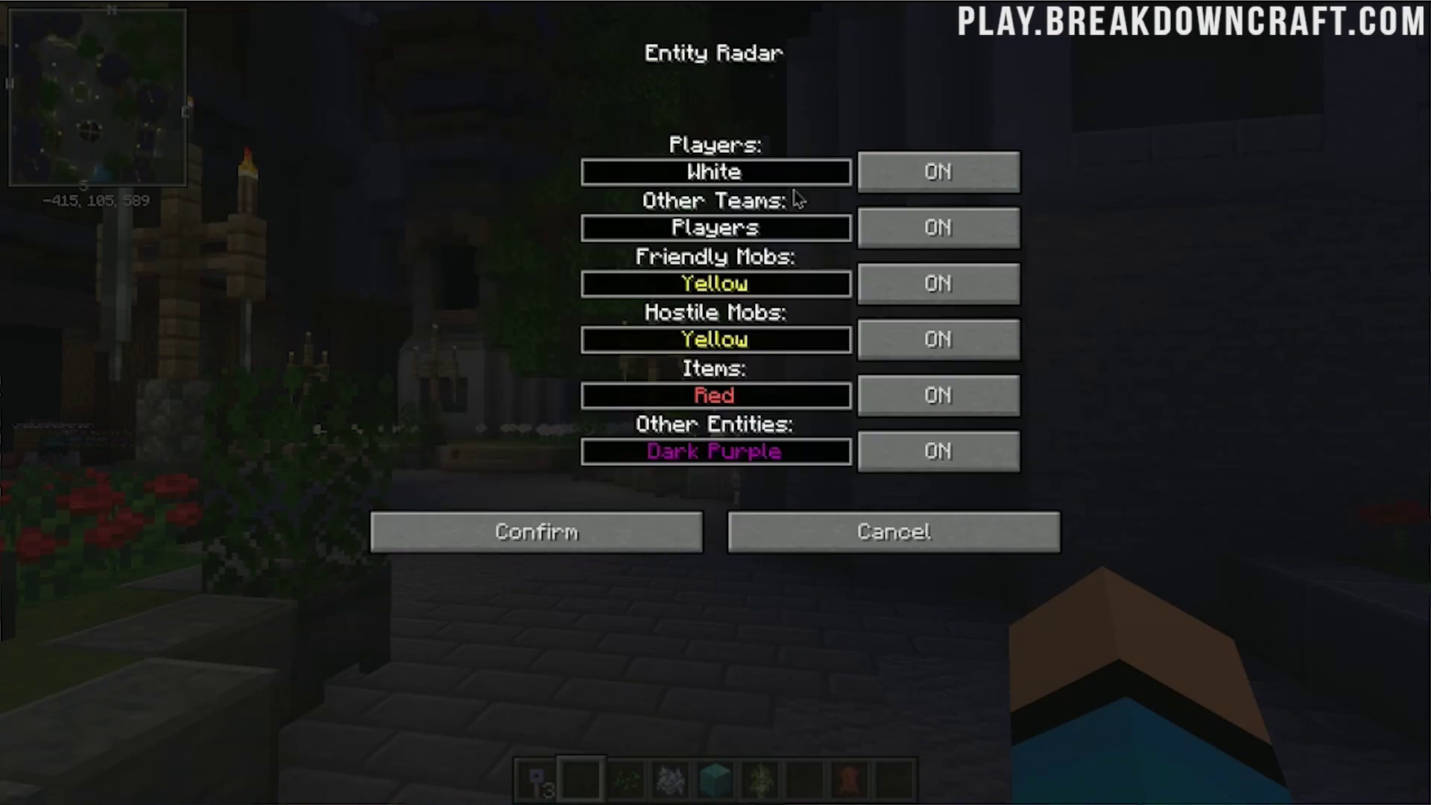
click(903, 163)
click(904, 159)
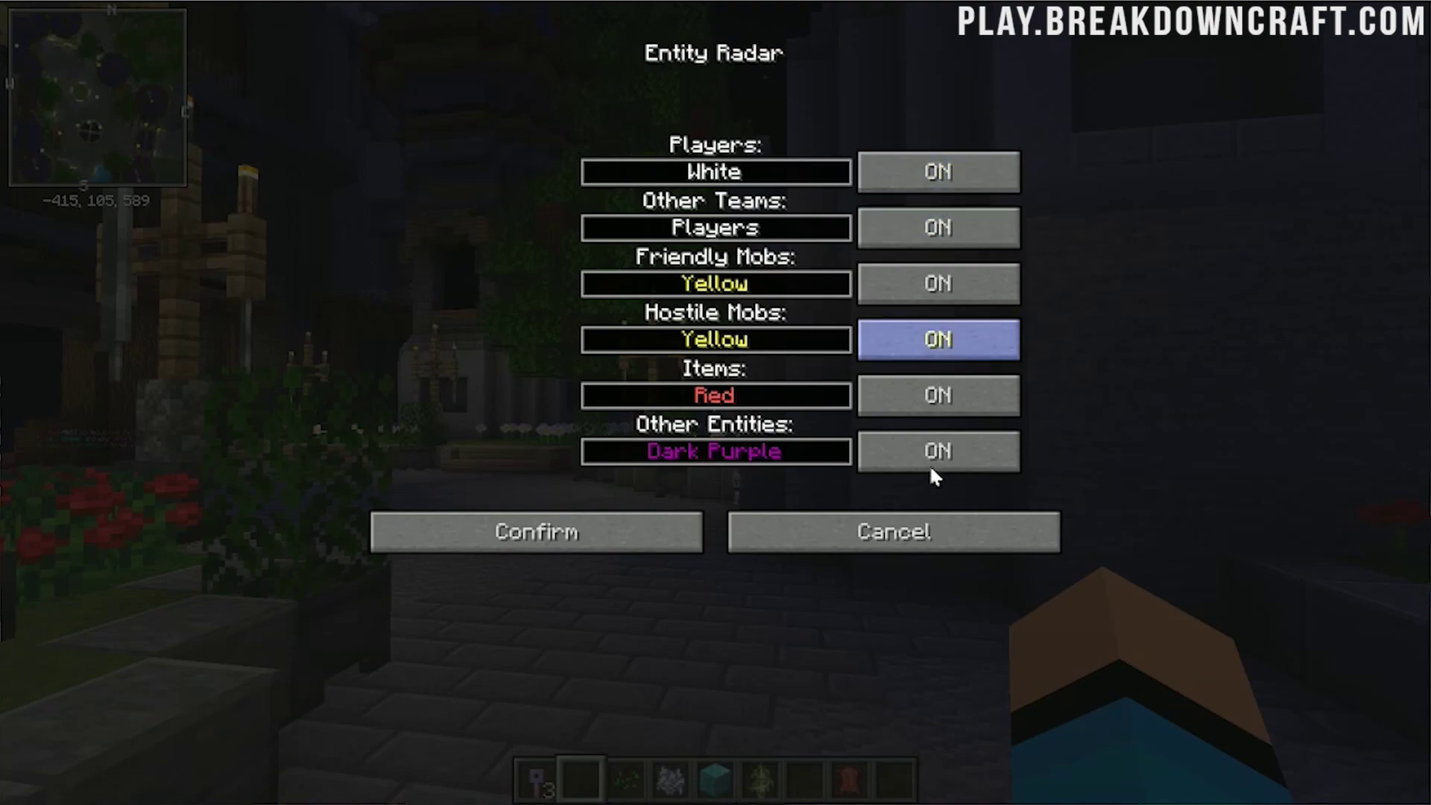
click(820, 531)
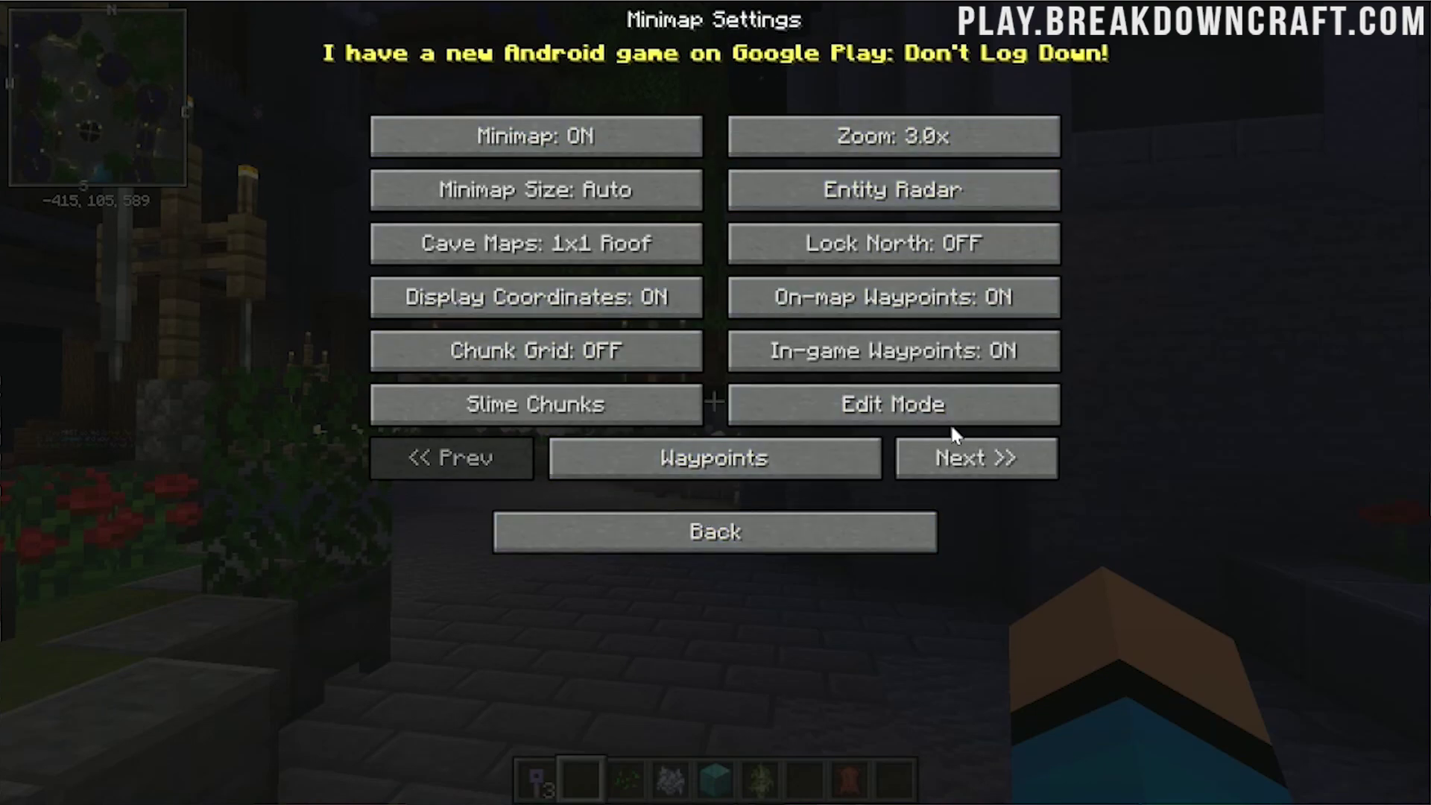
click(978, 466)
click(482, 463)
Create a new waypoint named 'asdfasdf' and close the minimap settings
click(671, 457)
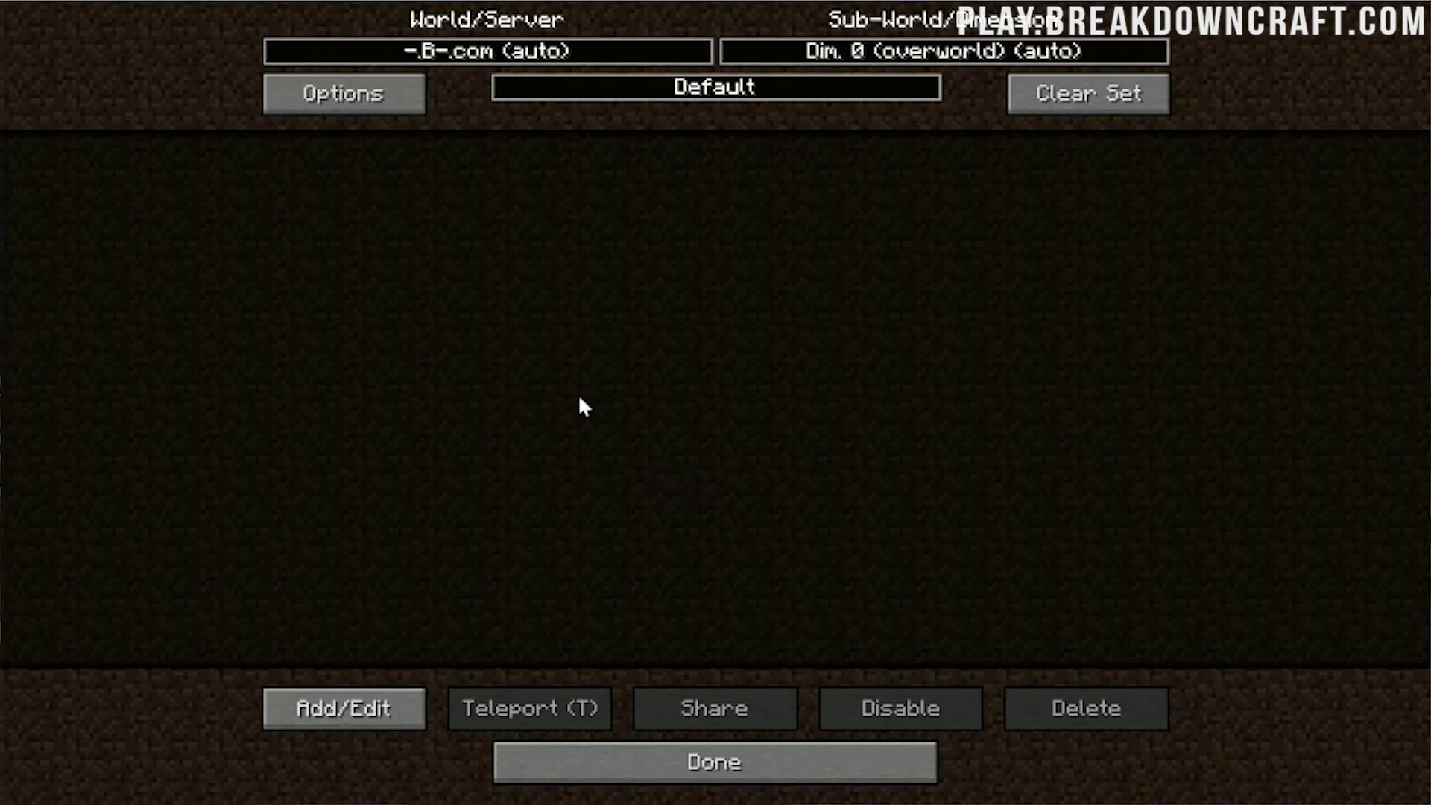
click(306, 693)
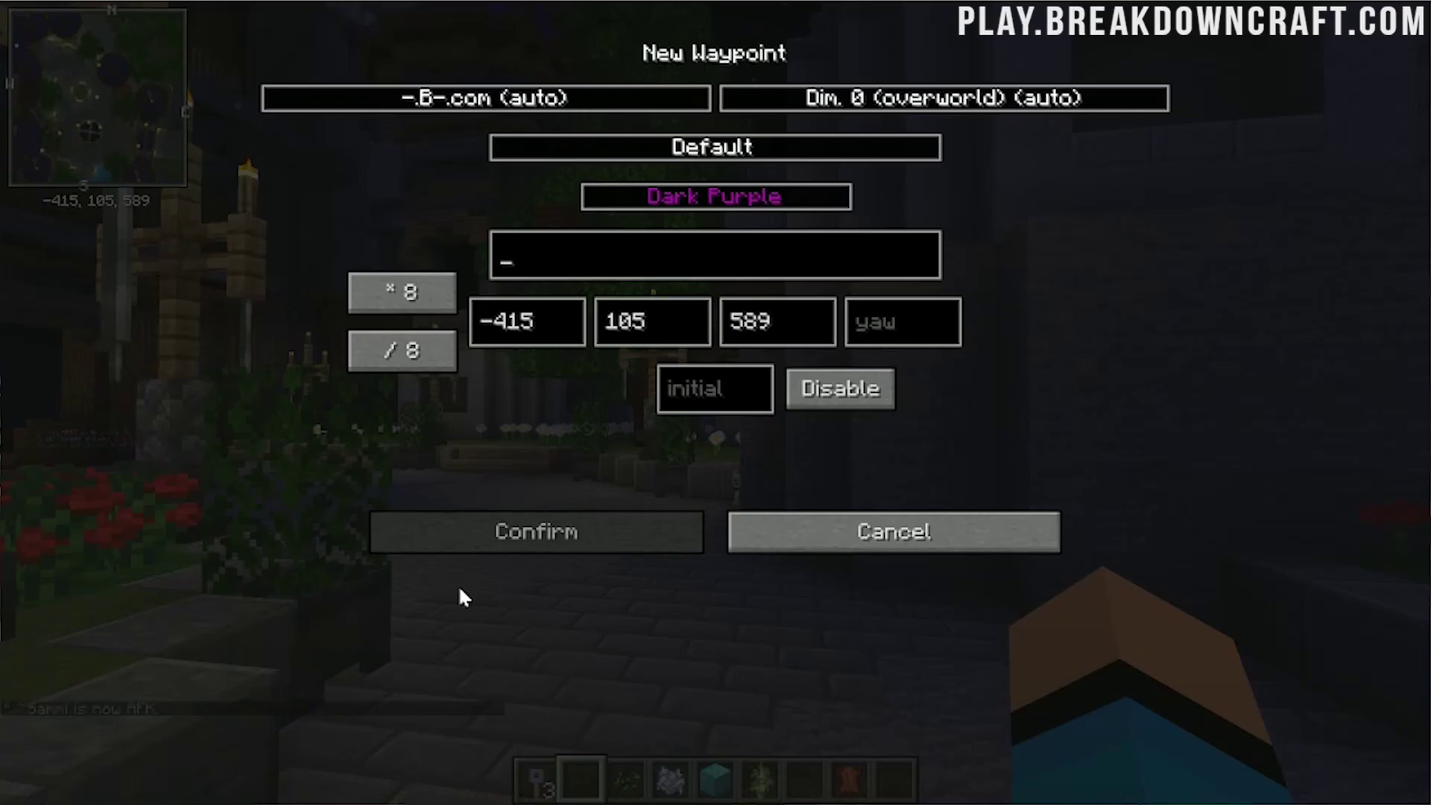
text(asdfasdf)
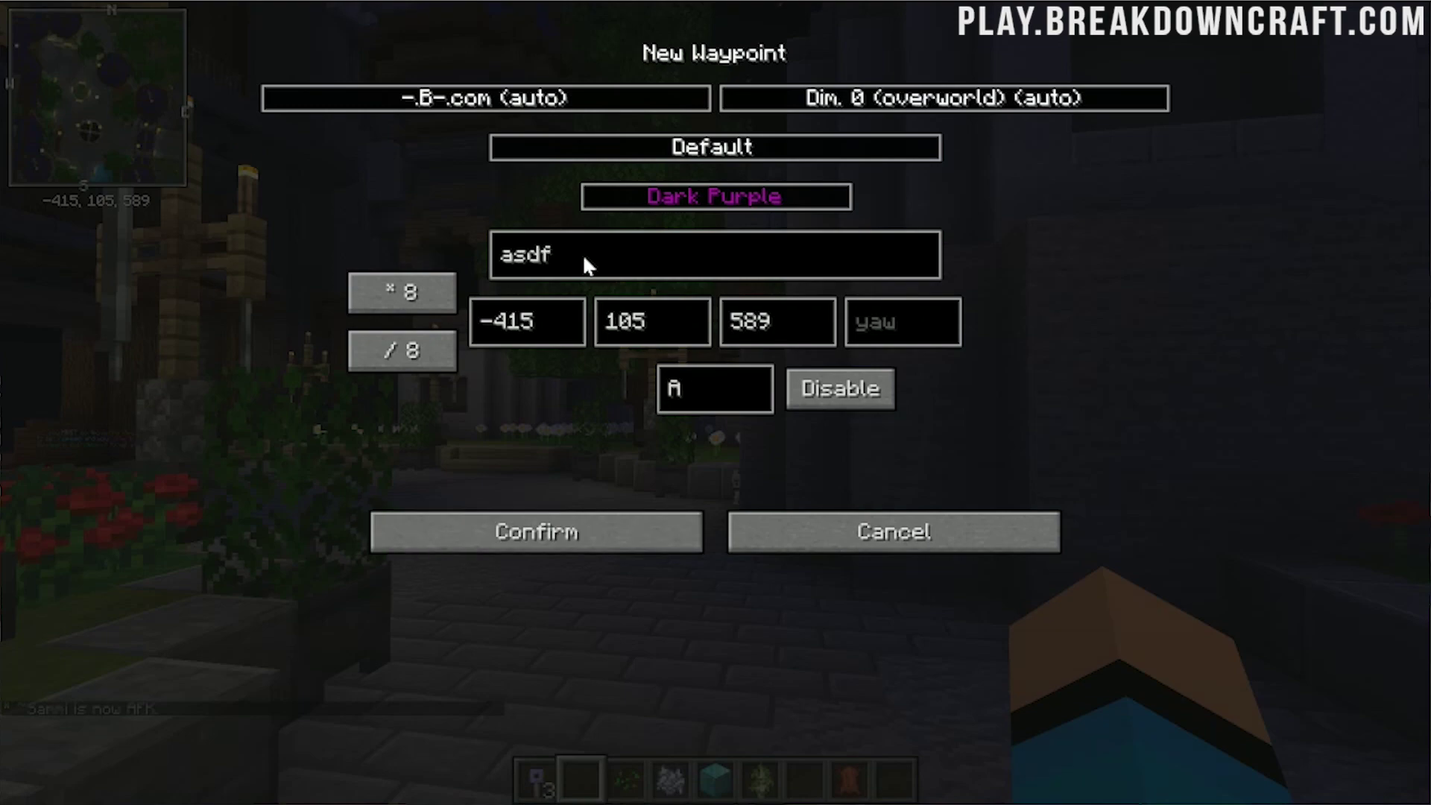
click(574, 531)
click(734, 764)
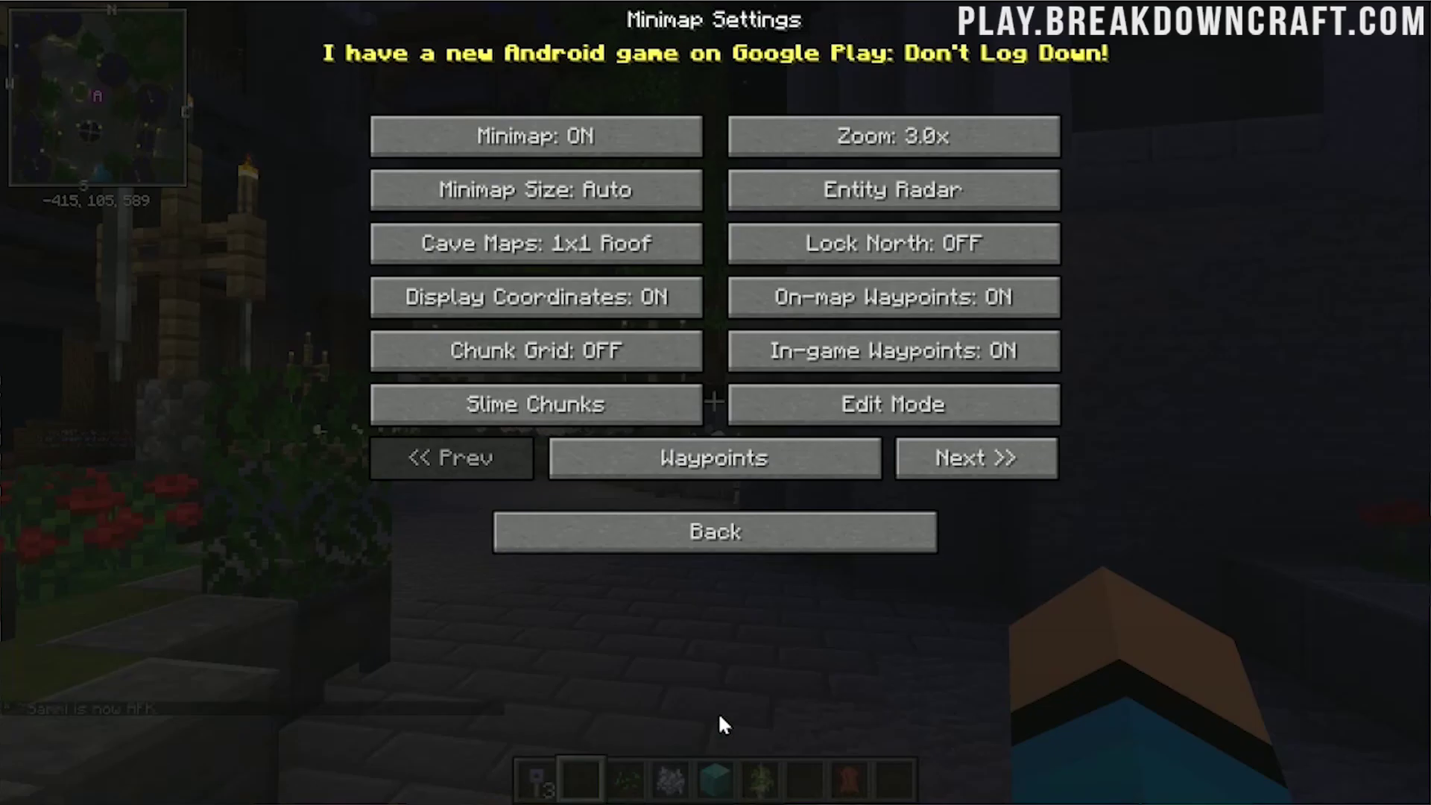
key(Escape)
Walk around the fountain to view waypoint A, then fly up toward the castle
key(w)
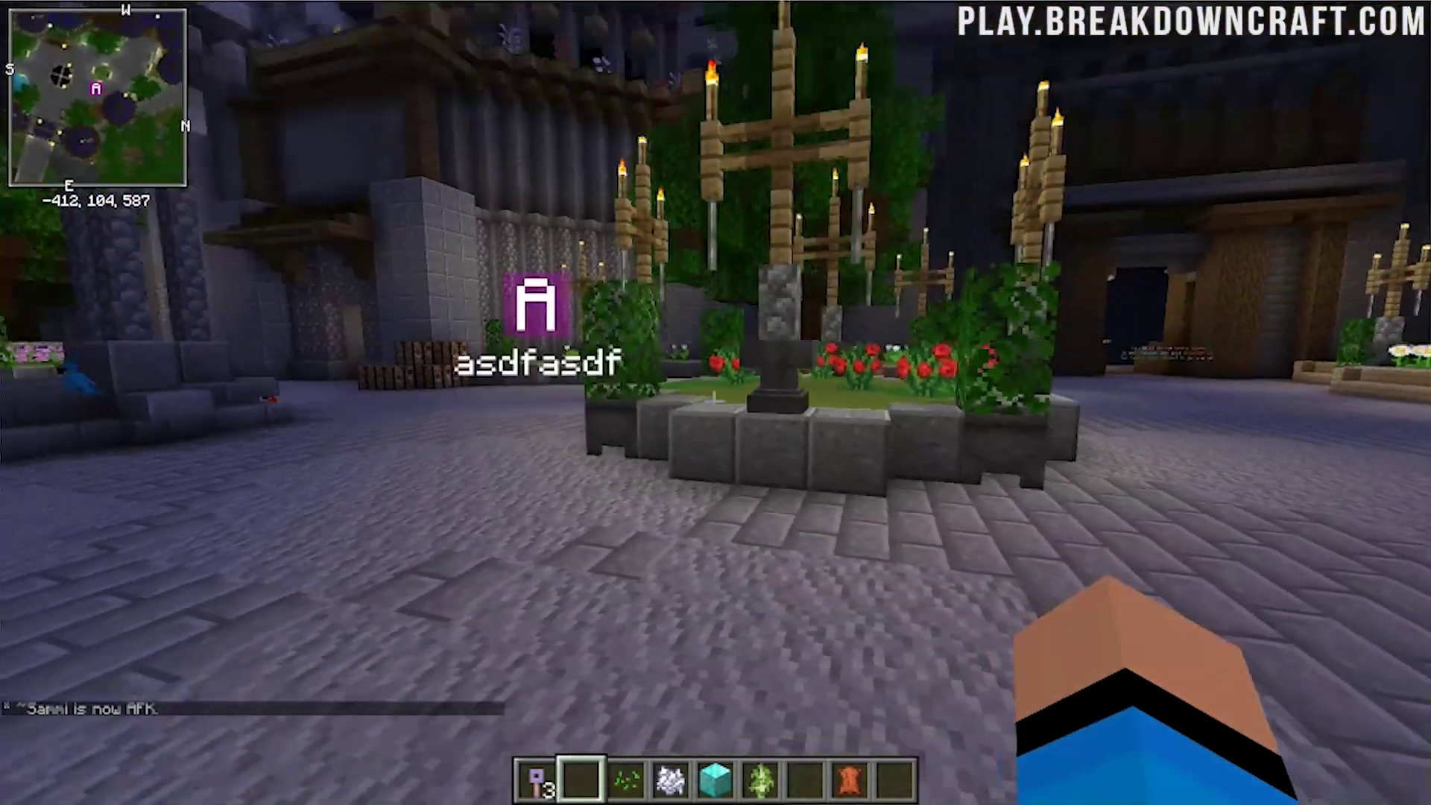
key(w)
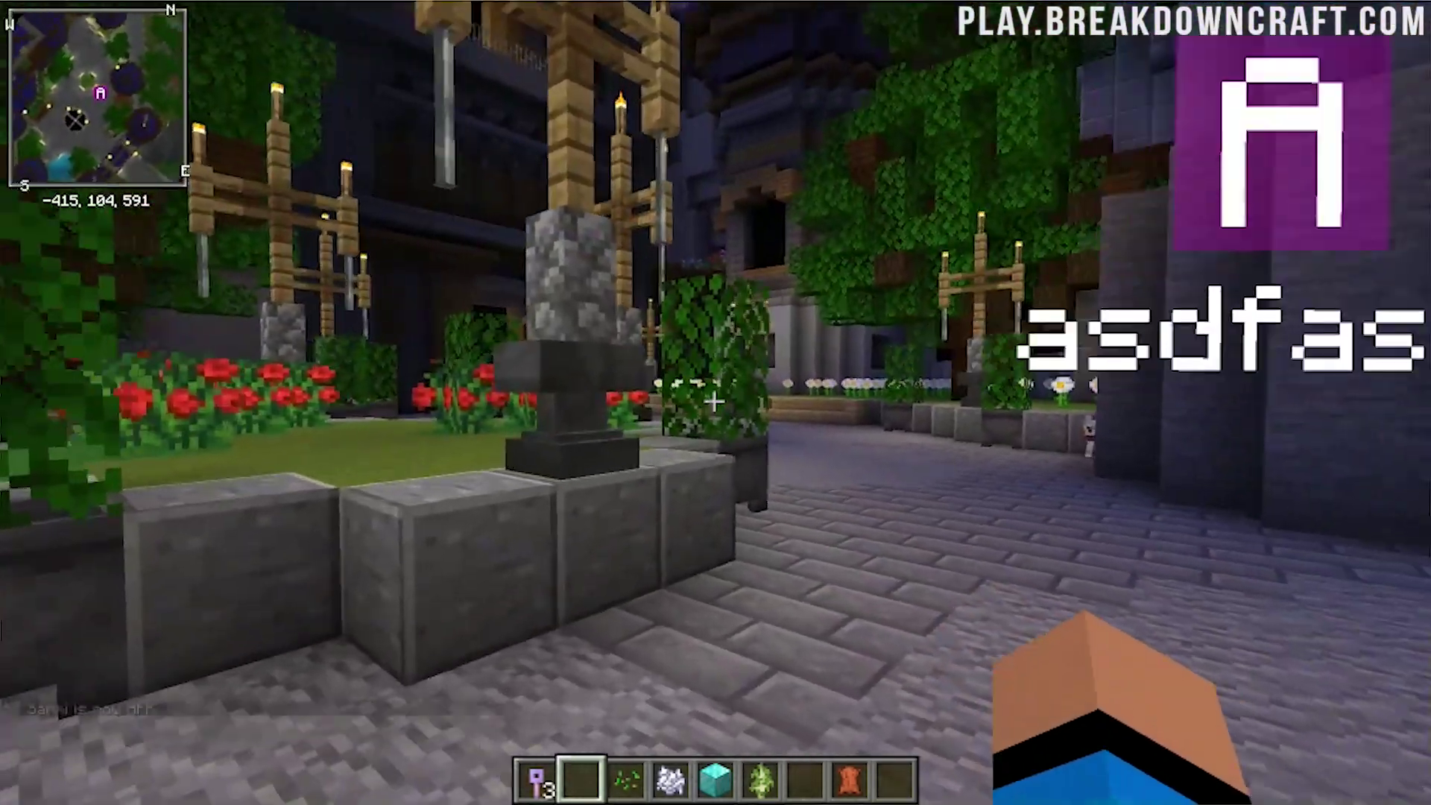
key(t)
key(Escape)
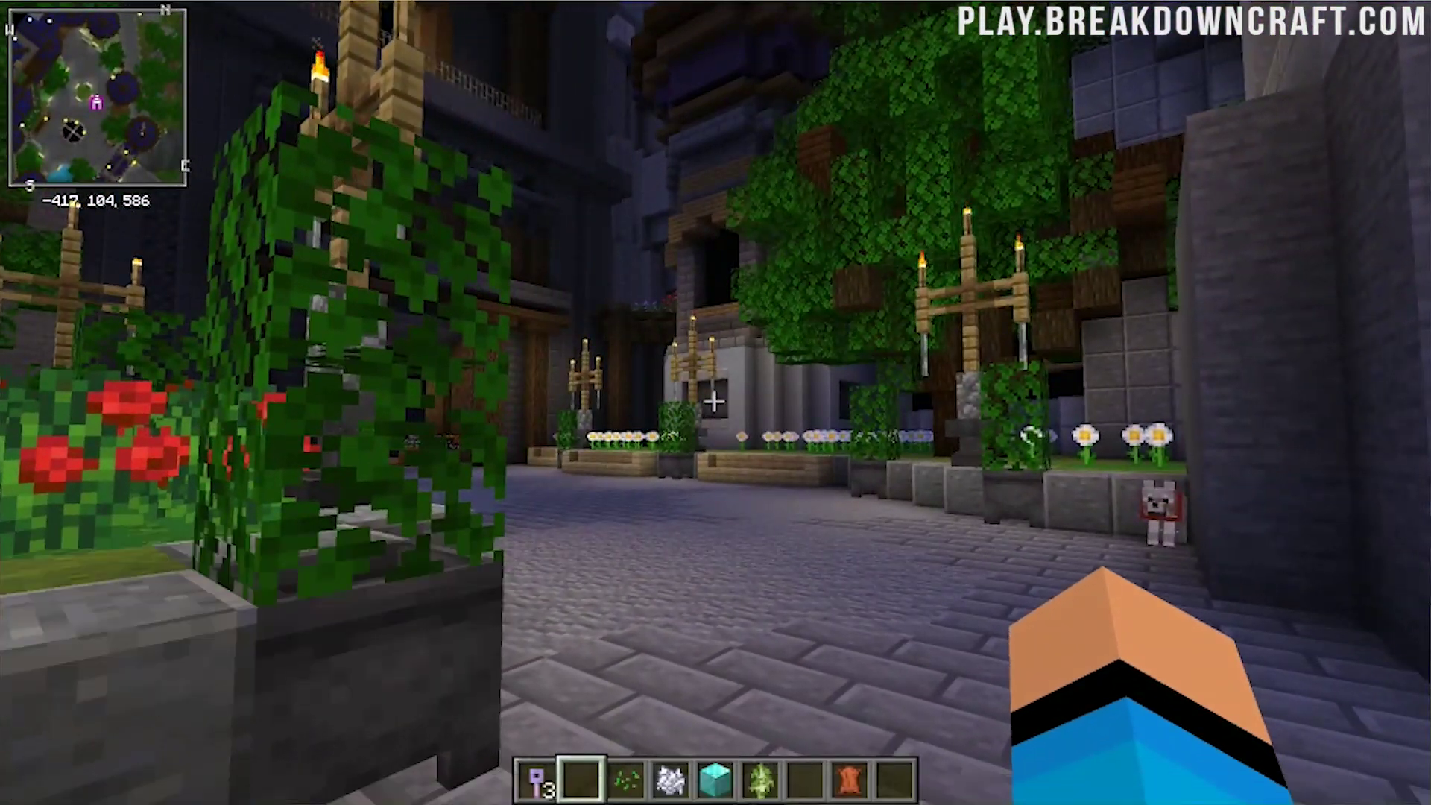
key(space)
key(w)
key(space)
key(w)
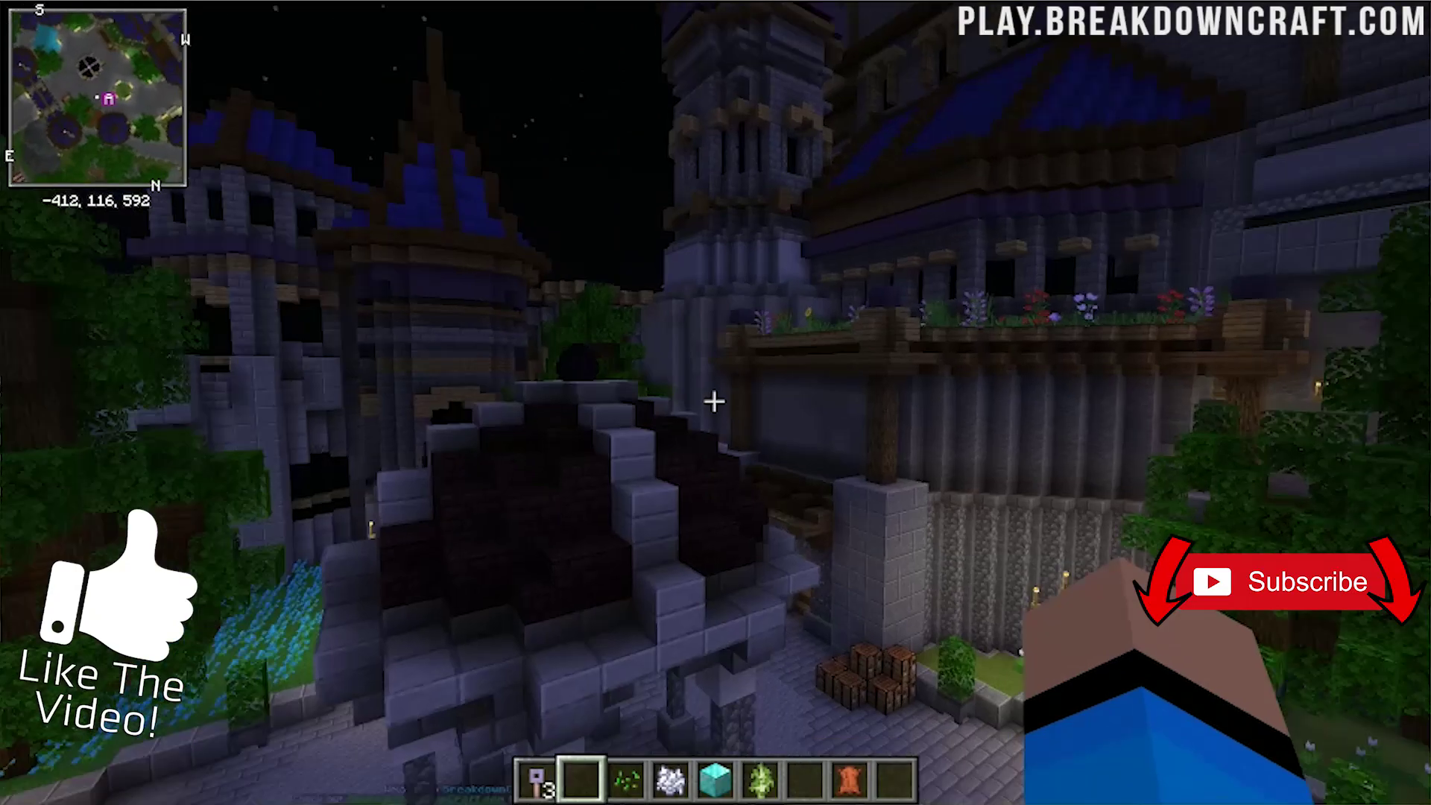
key(space)
key(w)
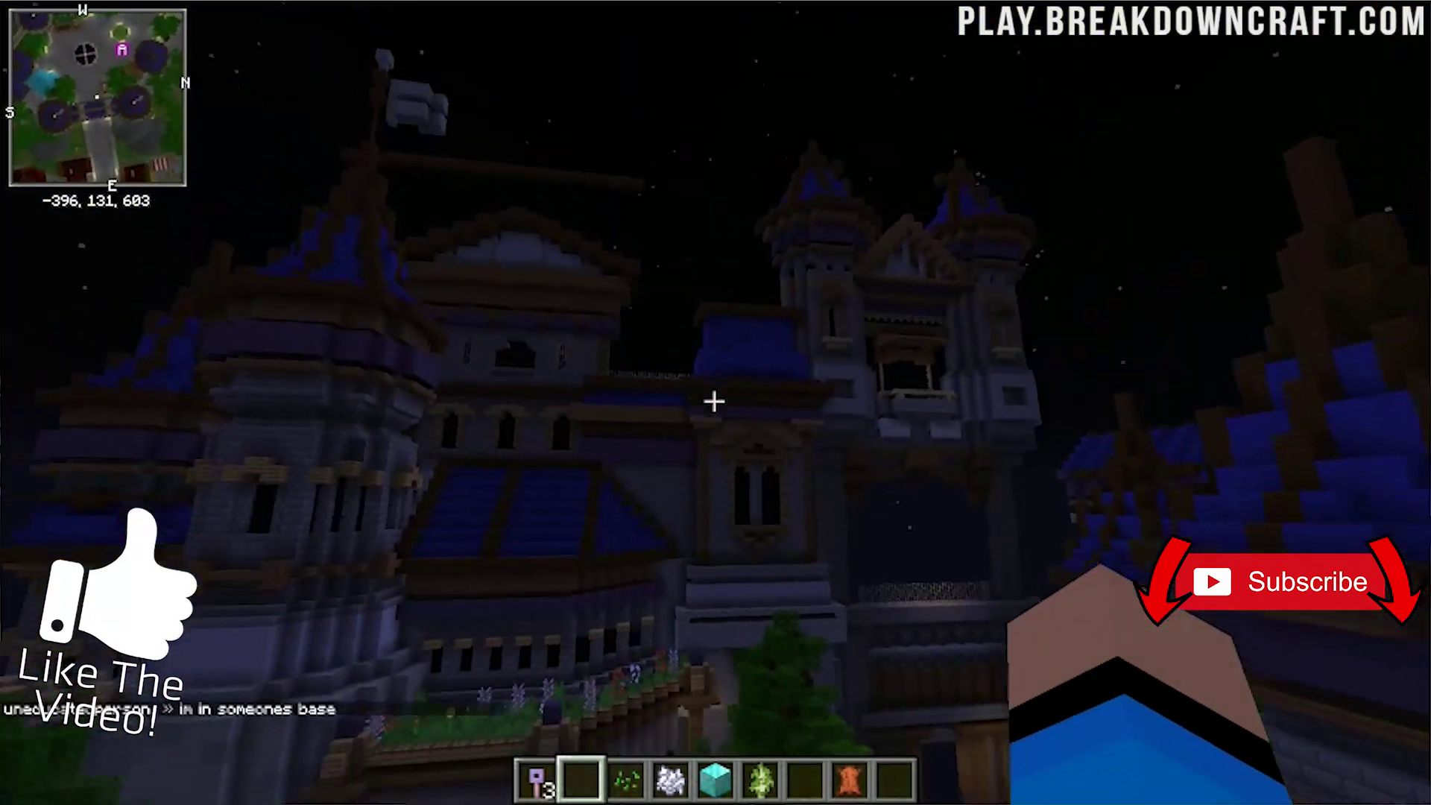
key(Tab)
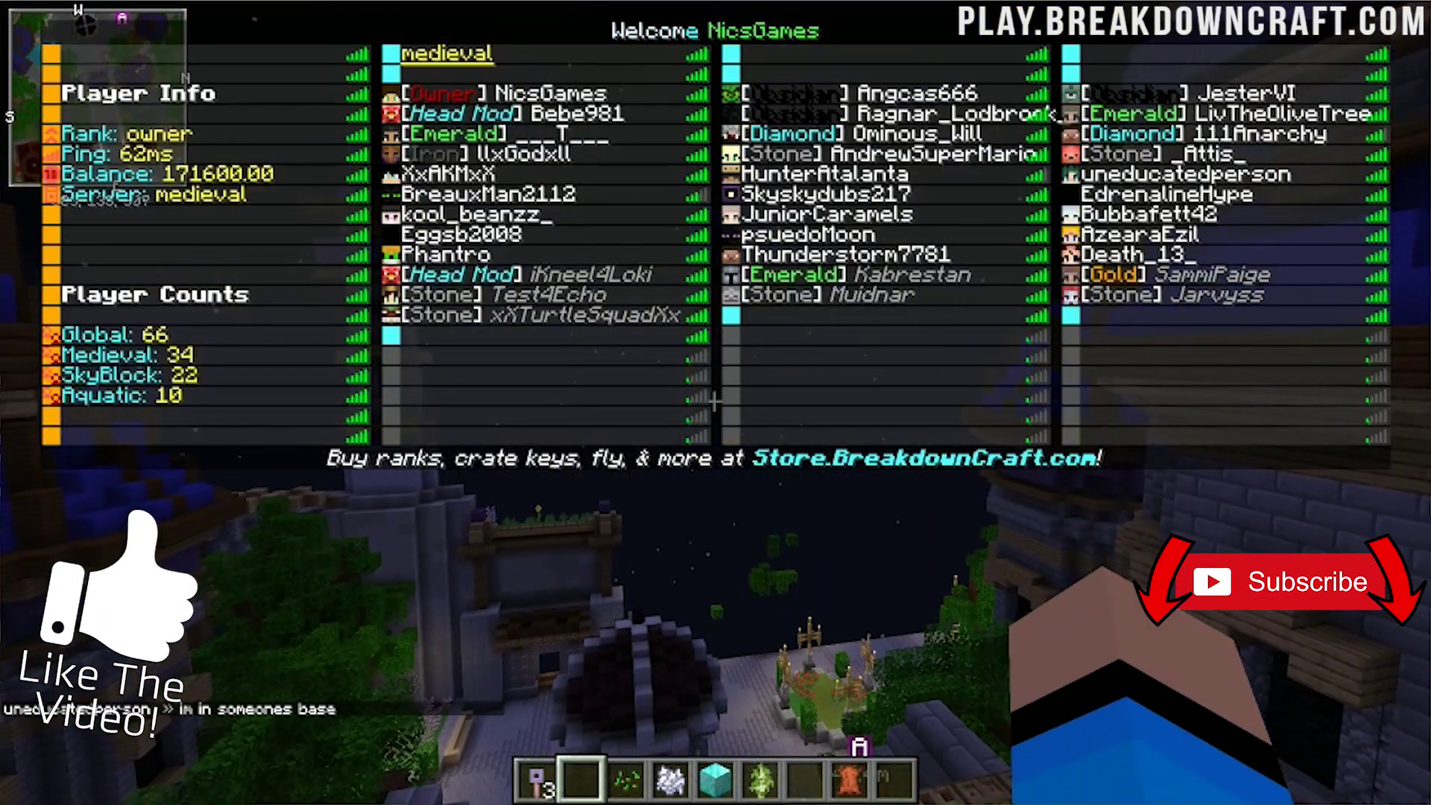
key(w)
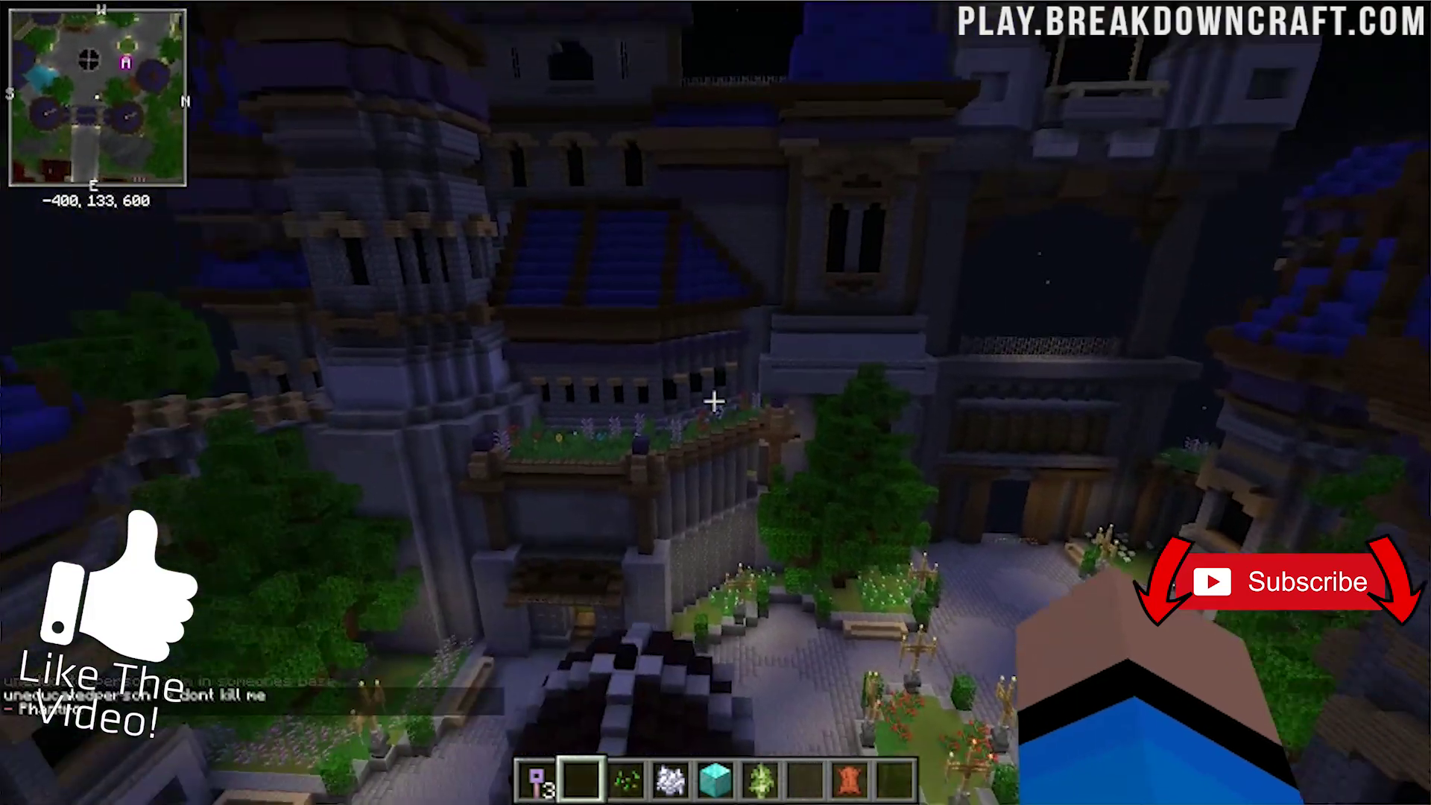
key(w)
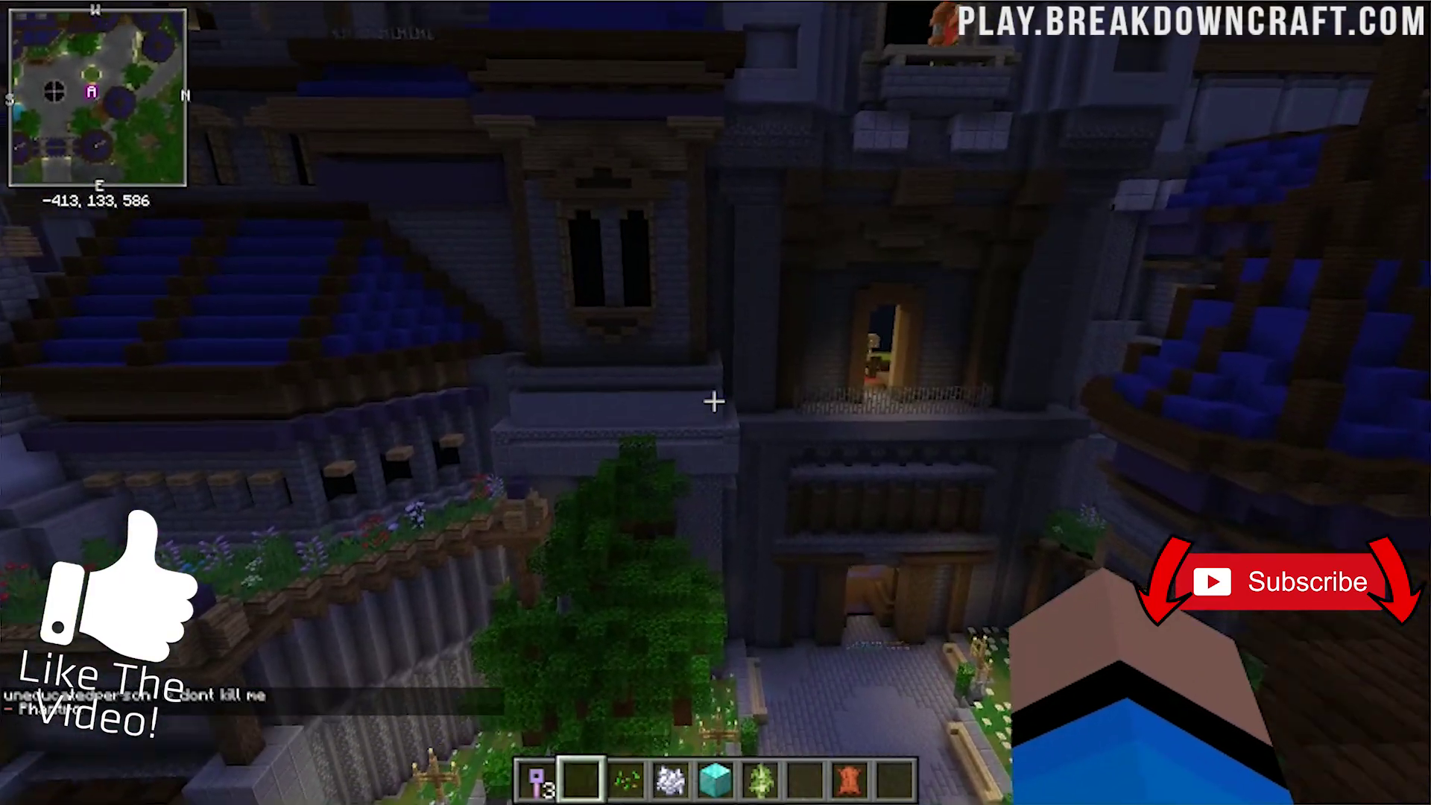